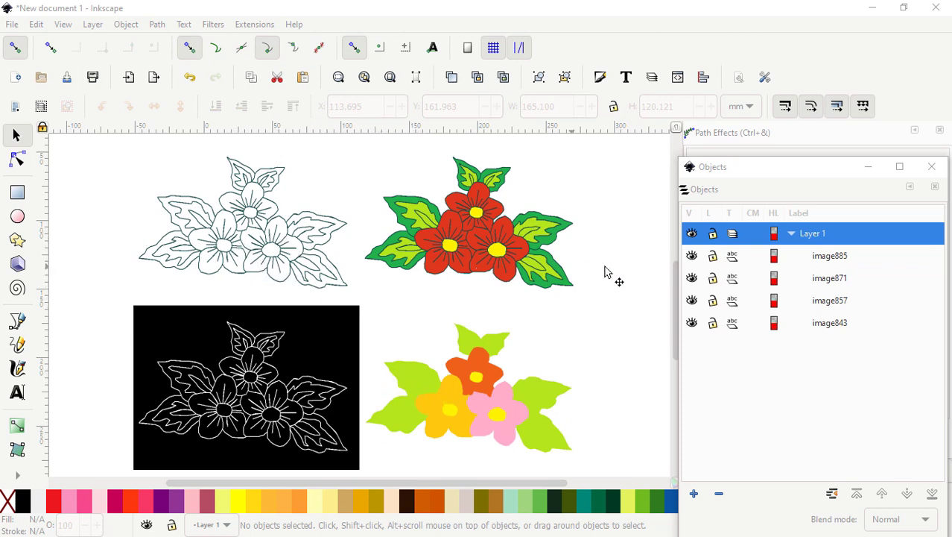
Hide image843, image857 and image871 so only the outline flower drawing image885 is shown
{"action": "left_click", "coordinate": [692, 323]}
{"action": "left_click", "coordinate": [692, 301]}
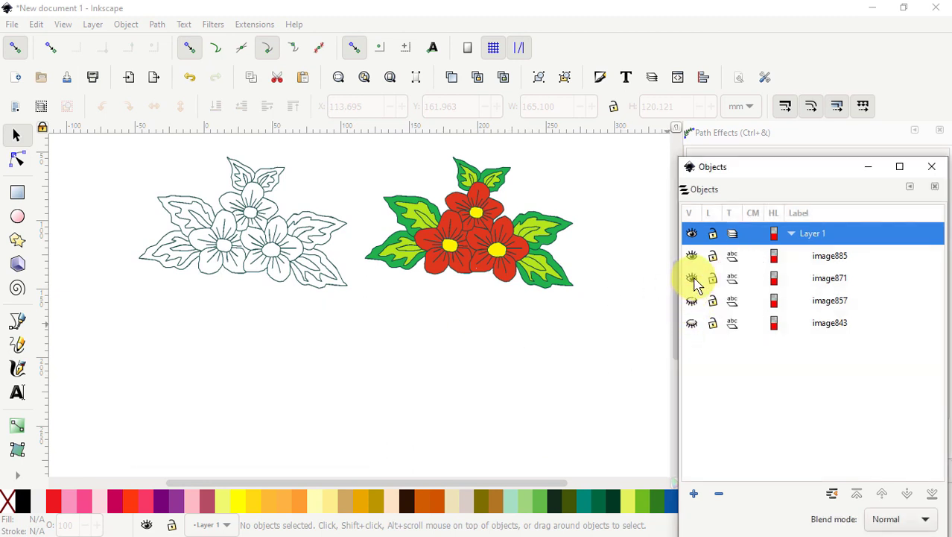
{"action": "left_click", "coordinate": [693, 278]}
{"action": "scroll", "coordinate": [133, 195], "scroll_direction": "up", "scroll_amount": 1}
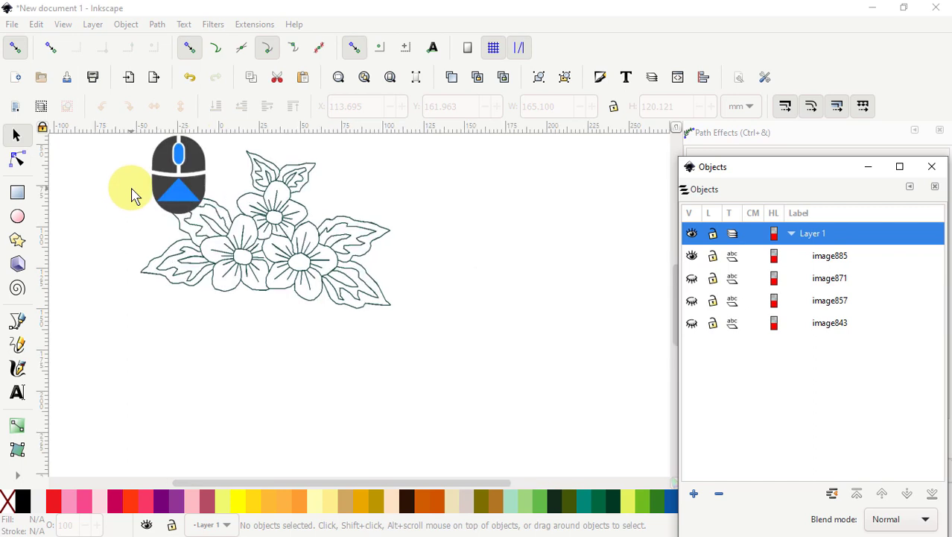
{"action": "scroll", "coordinate": [138, 192], "scroll_direction": "up", "scroll_amount": 1}
{"action": "scroll", "coordinate": [144, 167], "scroll_direction": "up", "scroll_amount": 1}
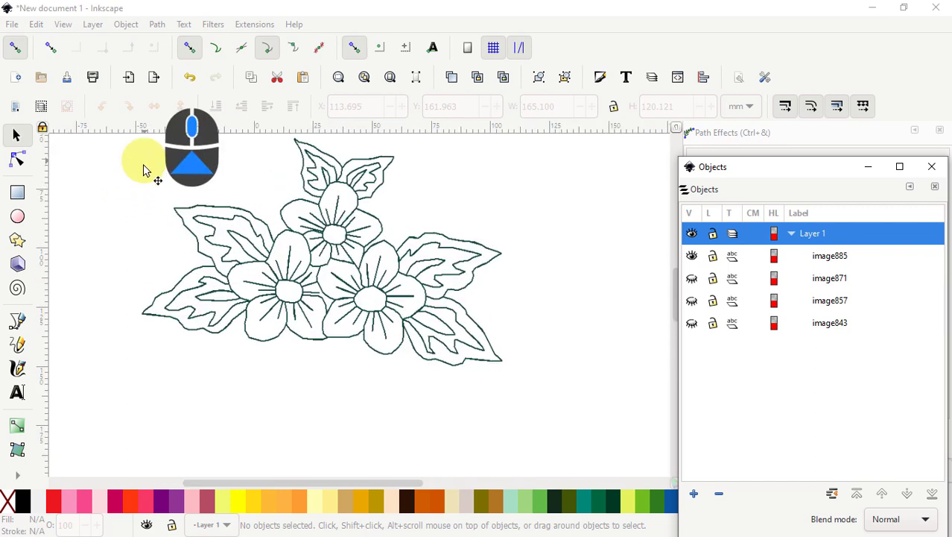
Select the outline flower image and open Trace Bitmap for it
{"action": "left_click_drag", "start_coordinate": [332, 365], "coordinate": [352, 439]}
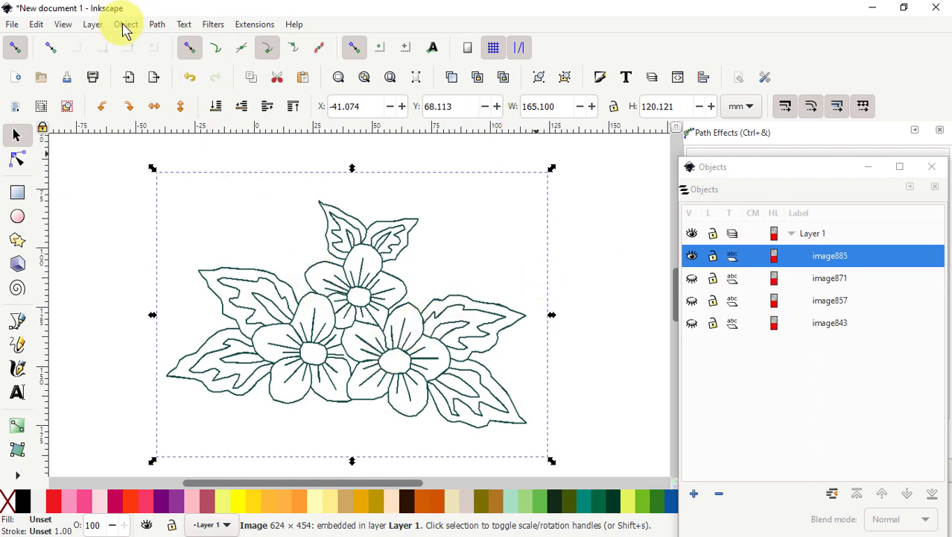
{"action": "left_click", "coordinate": [157, 24]}
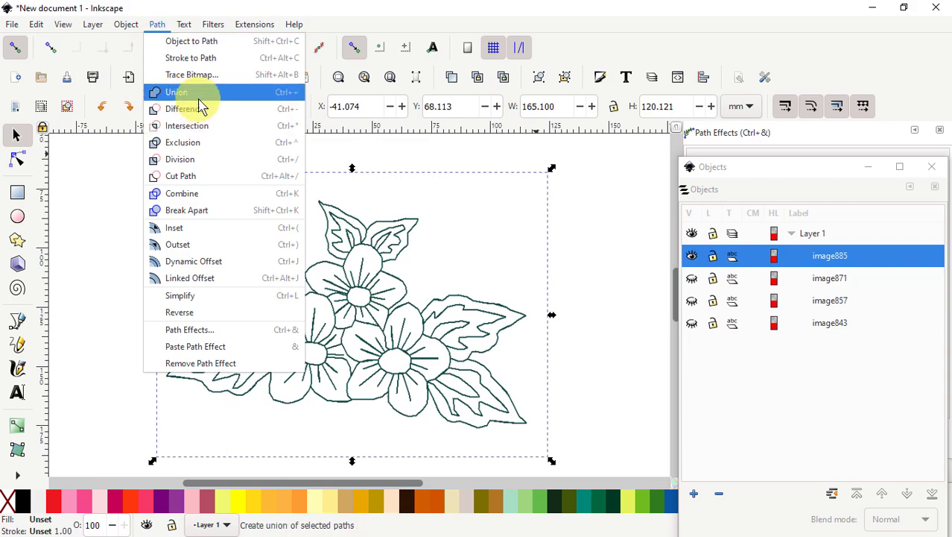
{"action": "left_click", "coordinate": [197, 75]}
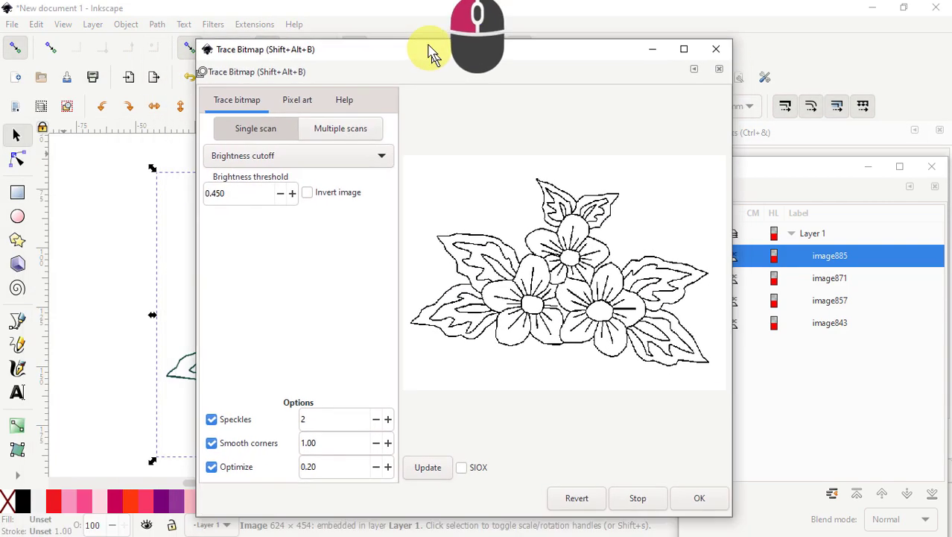
{"action": "left_click_drag", "start_coordinate": [429, 54], "coordinate": [373, 35]}
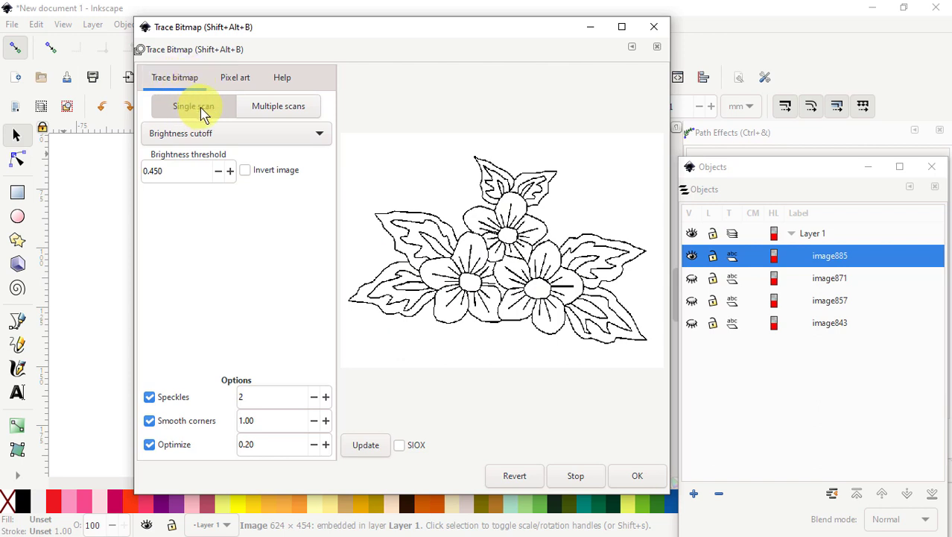
{"action": "left_click", "coordinate": [321, 137]}
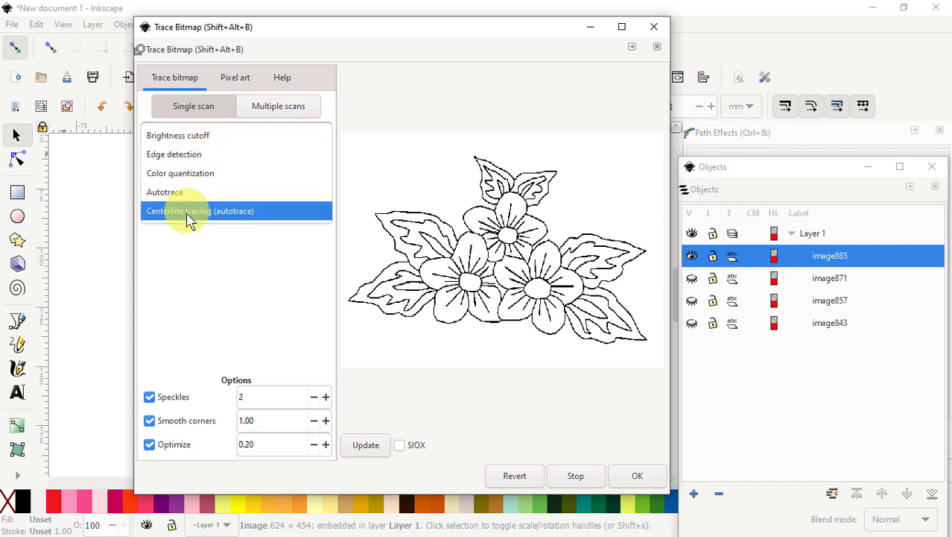
{"action": "left_click", "coordinate": [276, 106]}
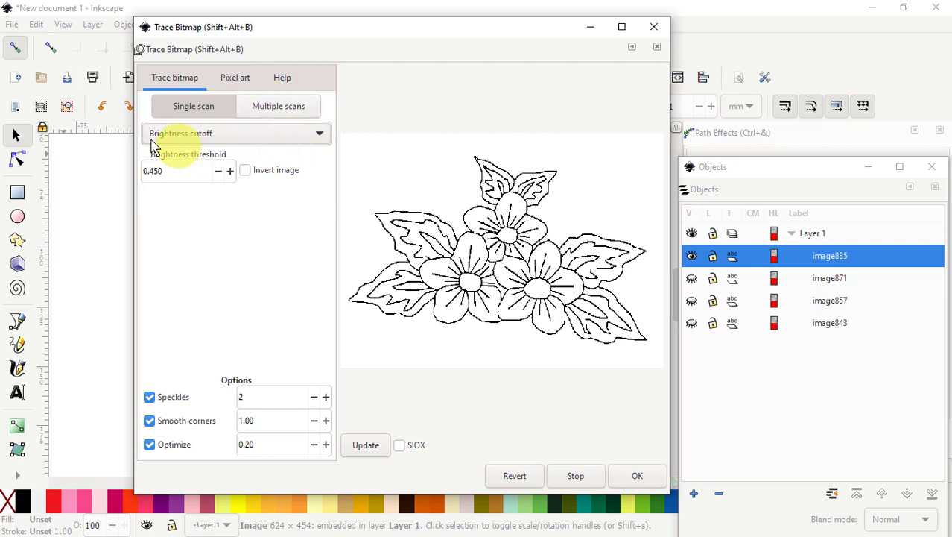
{"action": "left_click", "coordinate": [322, 139]}
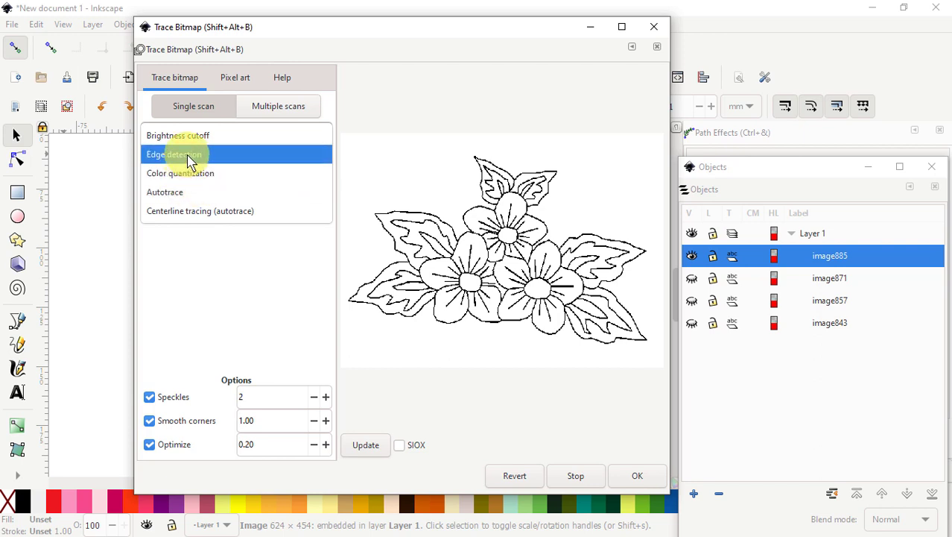
{"action": "left_click", "coordinate": [209, 110]}
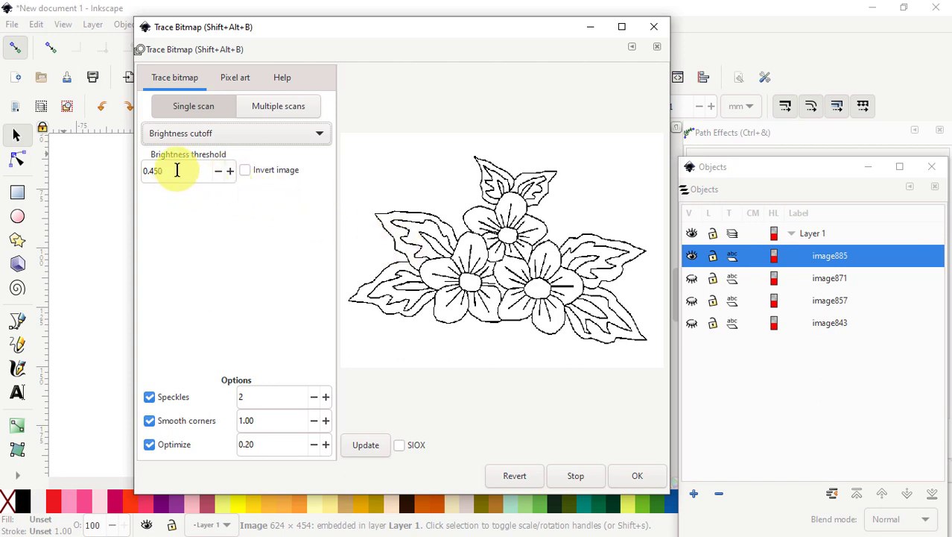
Lower the trace's brightness threshold to 0.190 and update the preview
{"action": "left_click", "coordinate": [220, 172]}
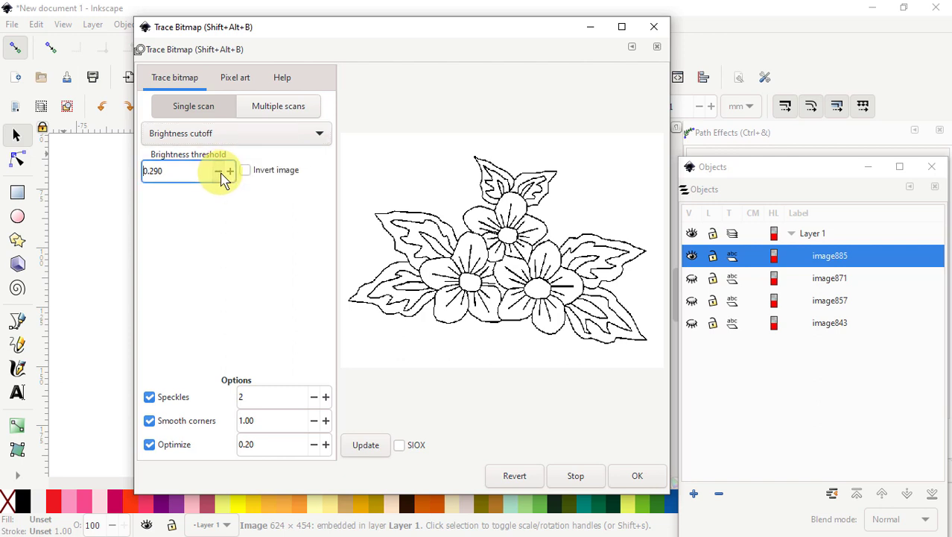
{"action": "left_click", "coordinate": [220, 172]}
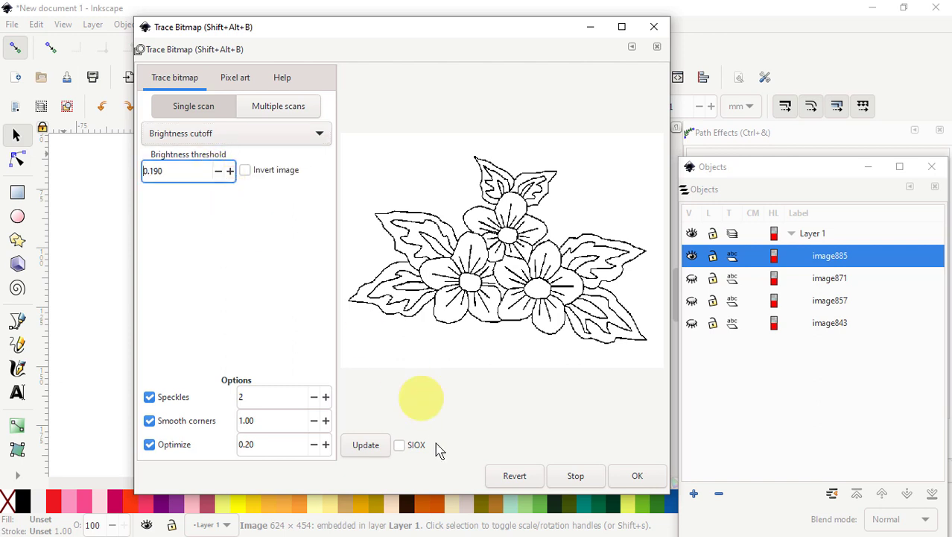
{"action": "left_click", "coordinate": [365, 453]}
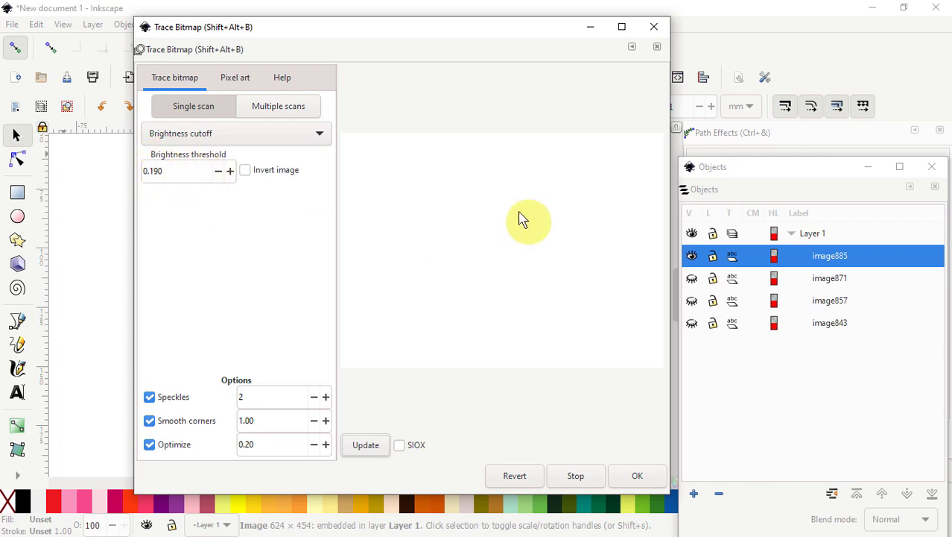
Raise the trace's brightness threshold to 0.370 and update the preview
{"action": "left_click", "coordinate": [231, 172]}
{"action": "left_click", "coordinate": [230, 171]}
{"action": "left_click", "coordinate": [231, 172]}
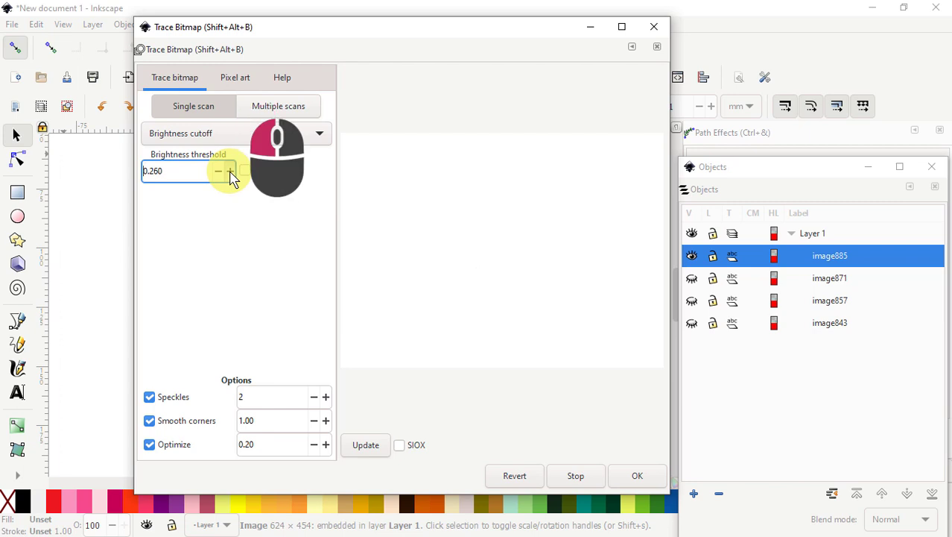
{"action": "left_click", "coordinate": [231, 172]}
{"action": "left_click", "coordinate": [230, 171]}
{"action": "left_click", "coordinate": [230, 172]}
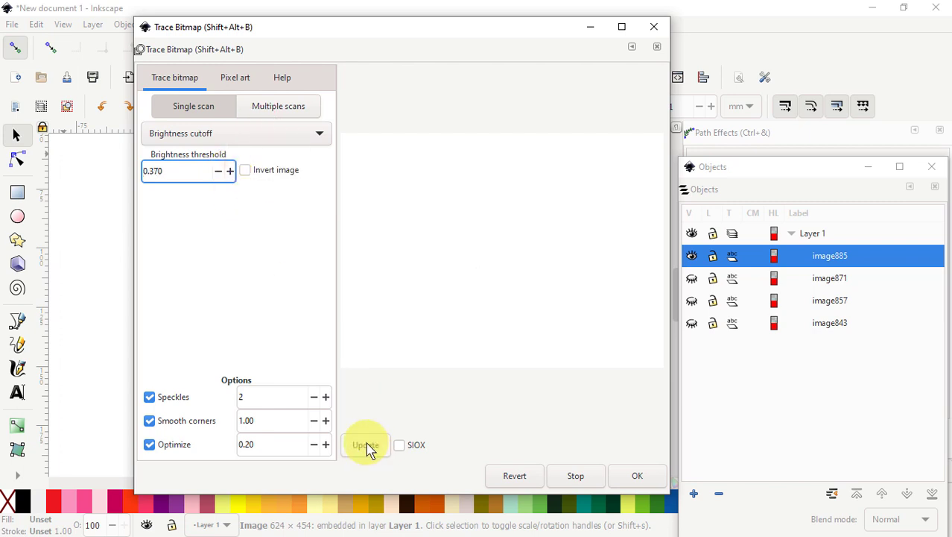
{"action": "left_click", "coordinate": [365, 445]}
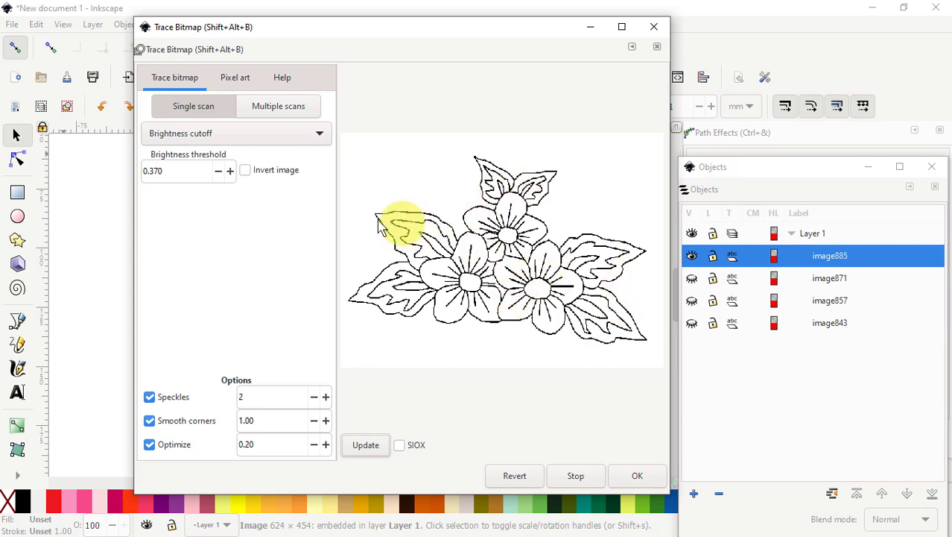
Set the brightness threshold of the single-scan brightness cutoff trace to 0.570 and update the preview
{"action": "left_click", "coordinate": [230, 170]}
{"action": "left_click", "coordinate": [230, 171]}
{"action": "left_click", "coordinate": [230, 170]}
{"action": "left_click", "coordinate": [230, 171]}
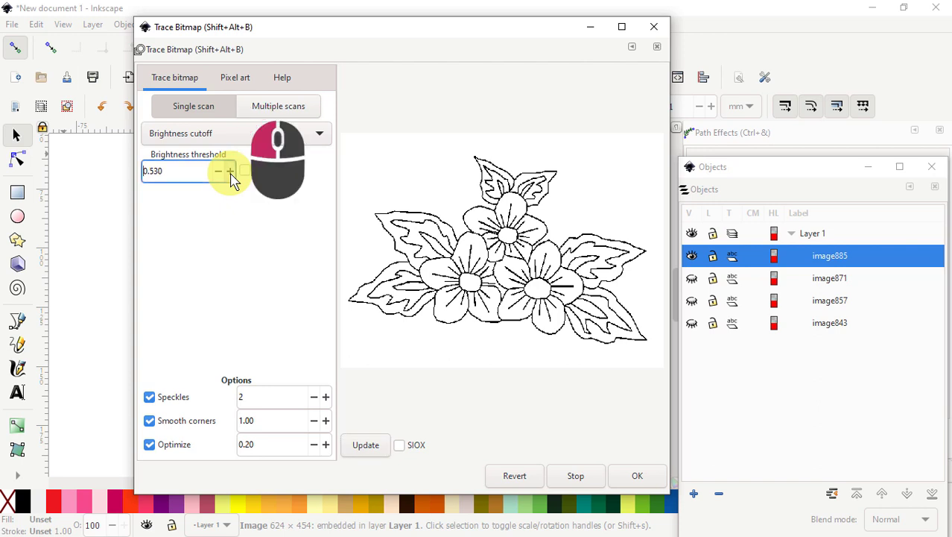
{"action": "left_click", "coordinate": [230, 170]}
{"action": "left_click", "coordinate": [231, 171]}
{"action": "left_click", "coordinate": [230, 171]}
{"action": "left_click", "coordinate": [230, 170]}
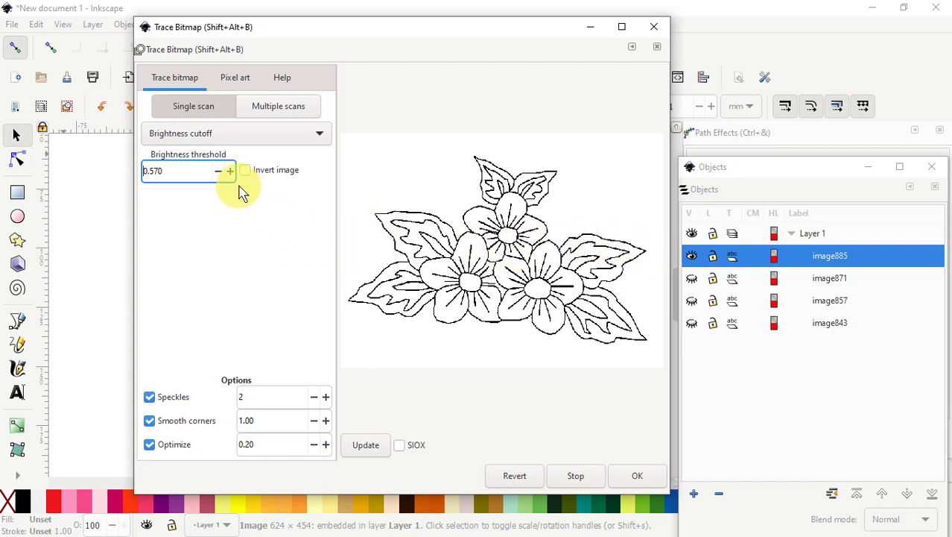
{"action": "left_click", "coordinate": [364, 449]}
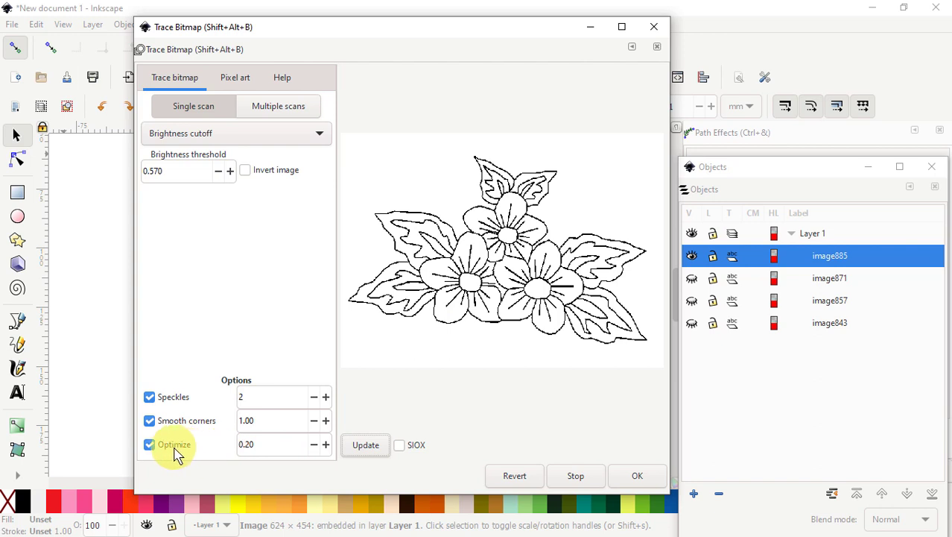
Set the Optimize value to 0.30, trace the flower image into a path and close the tracing dialog
{"action": "left_click", "coordinate": [326, 445]}
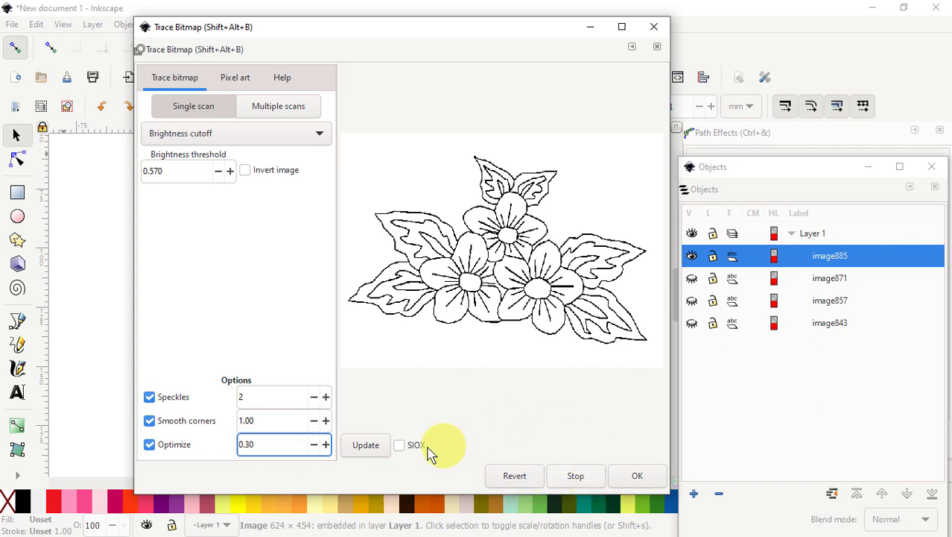
{"action": "left_click", "coordinate": [365, 444]}
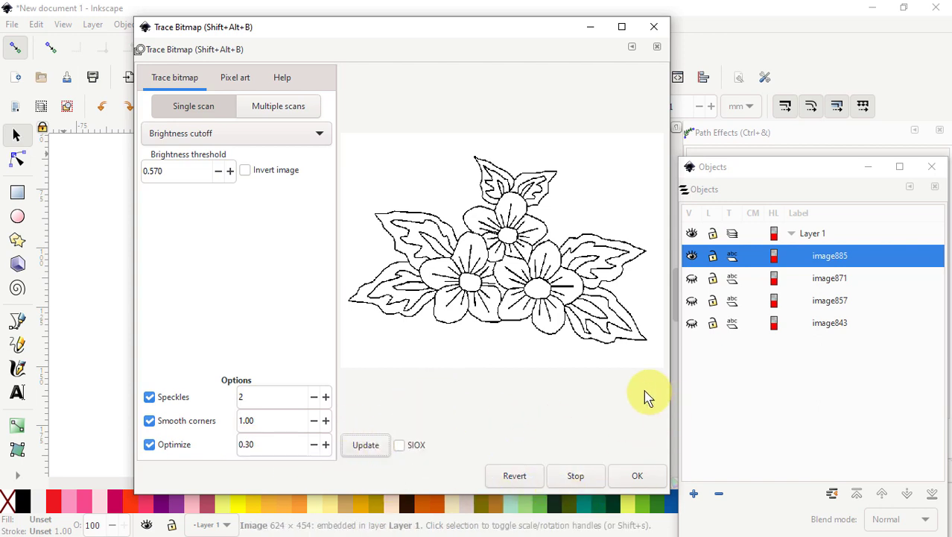
{"action": "left_click", "coordinate": [637, 476]}
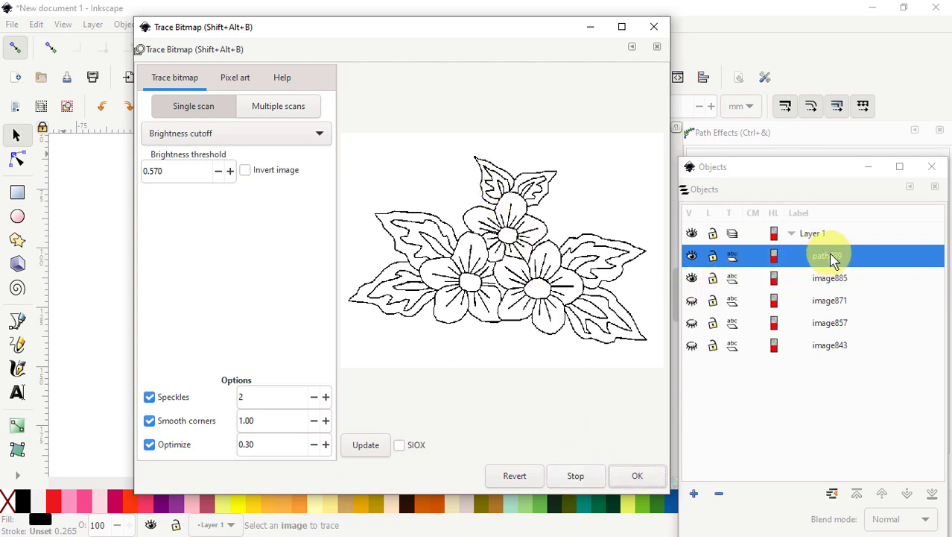
{"action": "left_click", "coordinate": [655, 28]}
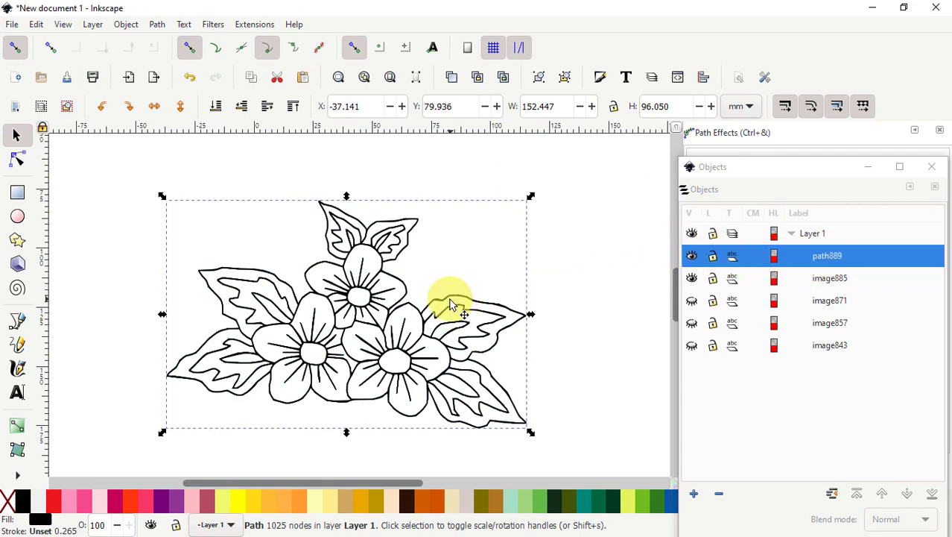
Move the traced black path up off the original flower image and hide the original, image885
{"action": "left_click_drag", "start_coordinate": [449, 303], "coordinate": [486, 162]}
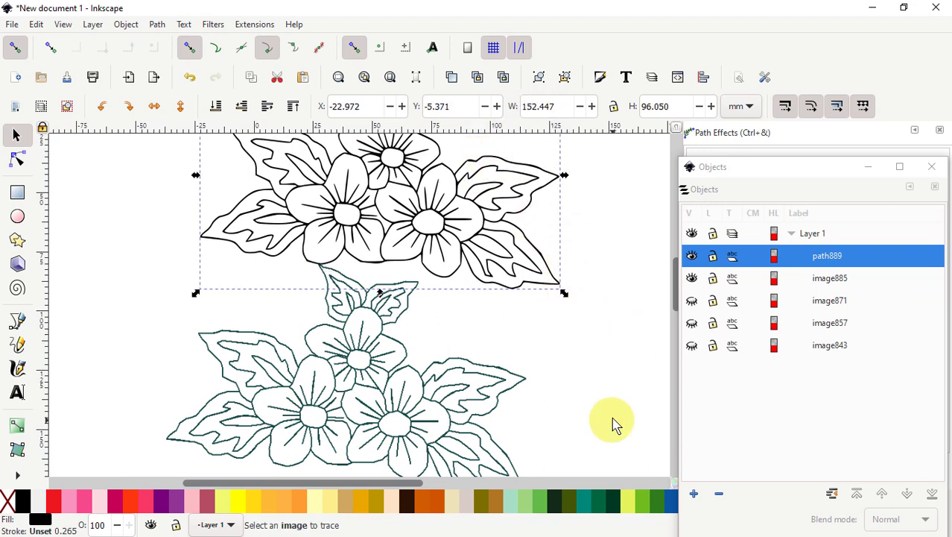
{"action": "left_click", "coordinate": [417, 422]}
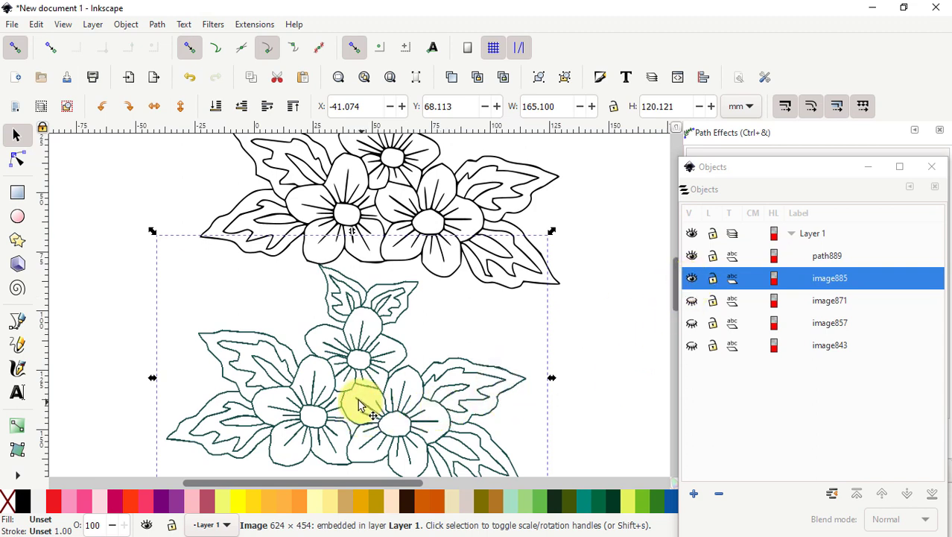
{"action": "left_click", "coordinate": [692, 280]}
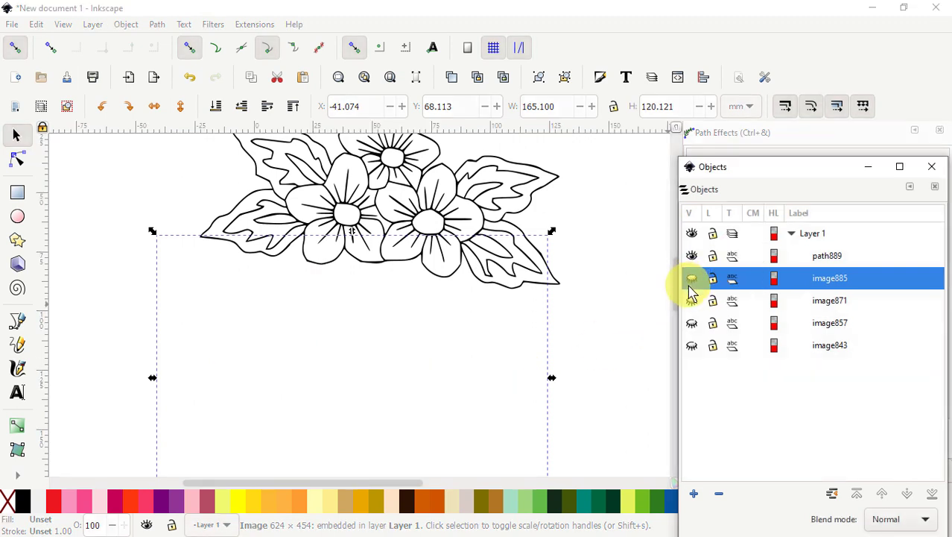
{"action": "left_click", "coordinate": [635, 328]}
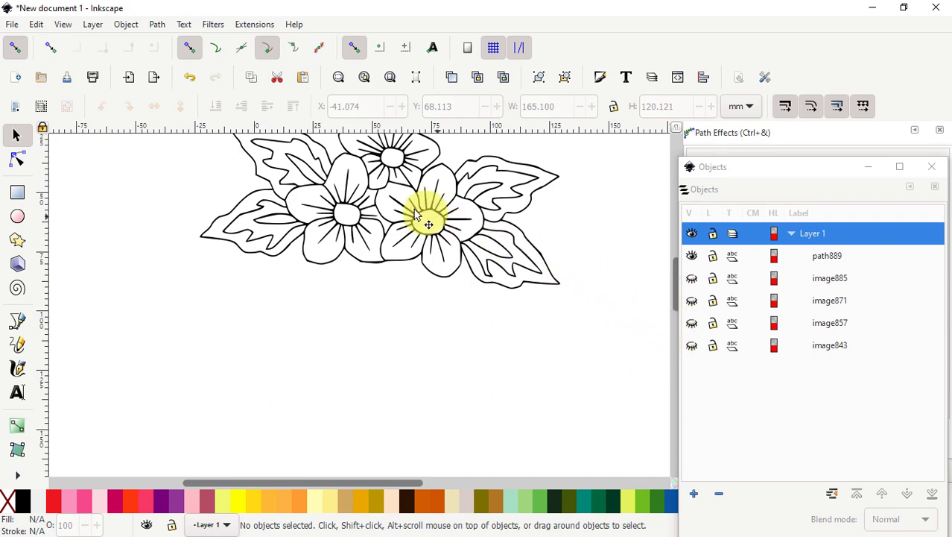
Activate the Paint Bucket tool with a purple fill and set its Grow/shrink value to 0.20 mm
{"action": "middle_click", "coordinate": [385, 334]}
{"action": "left_click_drag", "start_coordinate": [386, 334], "coordinate": [347, 424]}
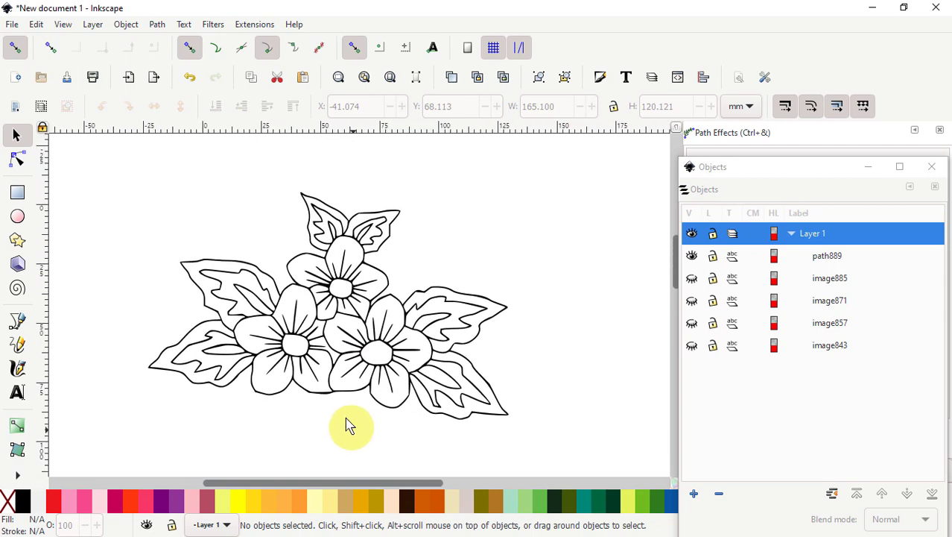
{"action": "scroll", "coordinate": [331, 406], "scroll_direction": "up", "scroll_amount": 1}
{"action": "scroll", "coordinate": [343, 403], "scroll_direction": "up", "scroll_amount": 1}
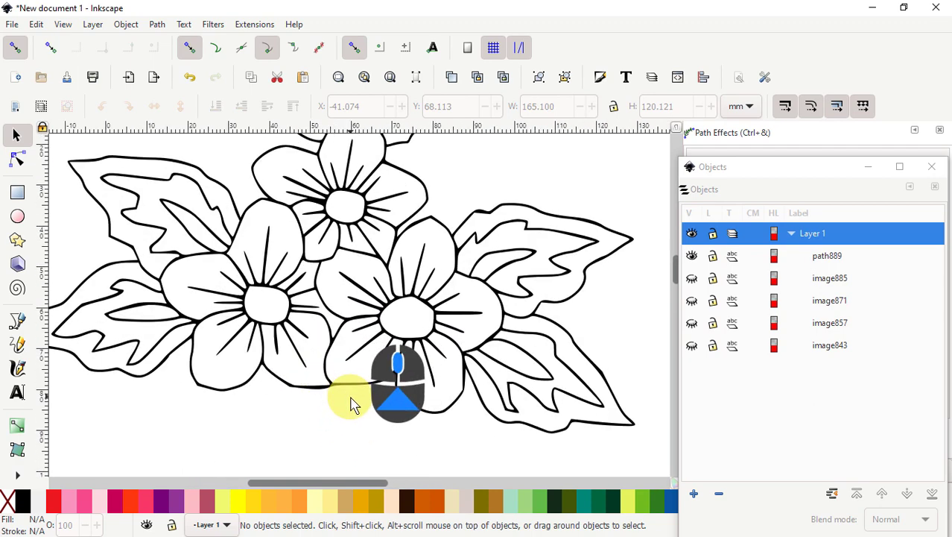
{"action": "left_click", "coordinate": [19, 479]}
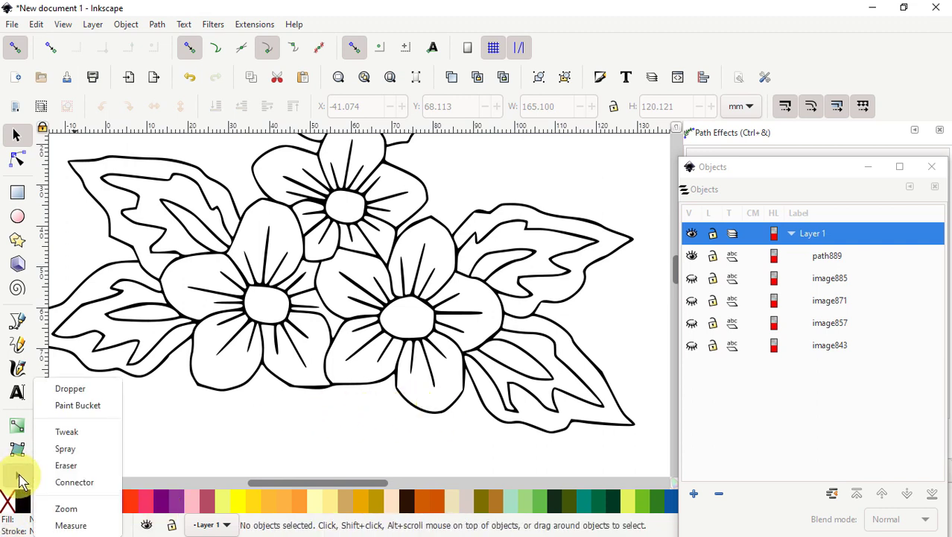
{"action": "left_click", "coordinate": [80, 406]}
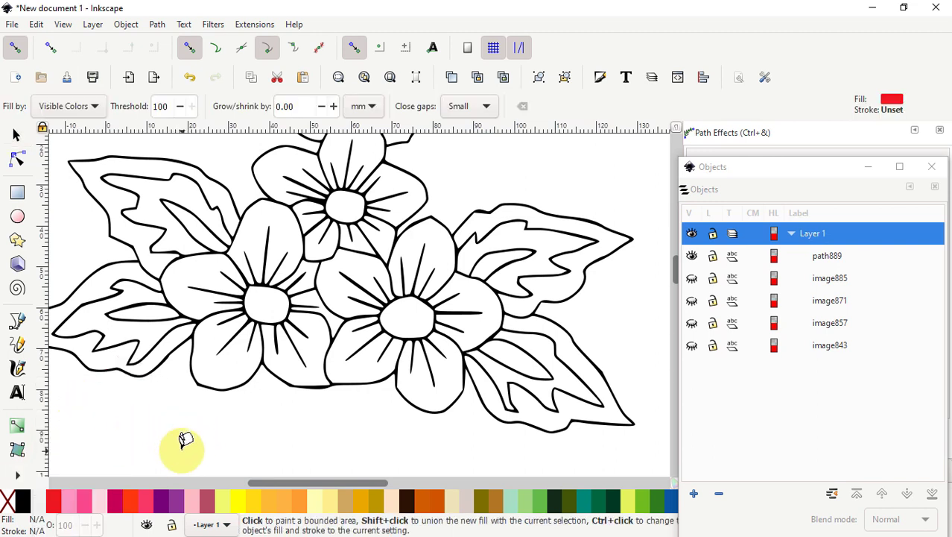
{"action": "scroll", "coordinate": [395, 381], "scroll_direction": "down", "scroll_amount": 1}
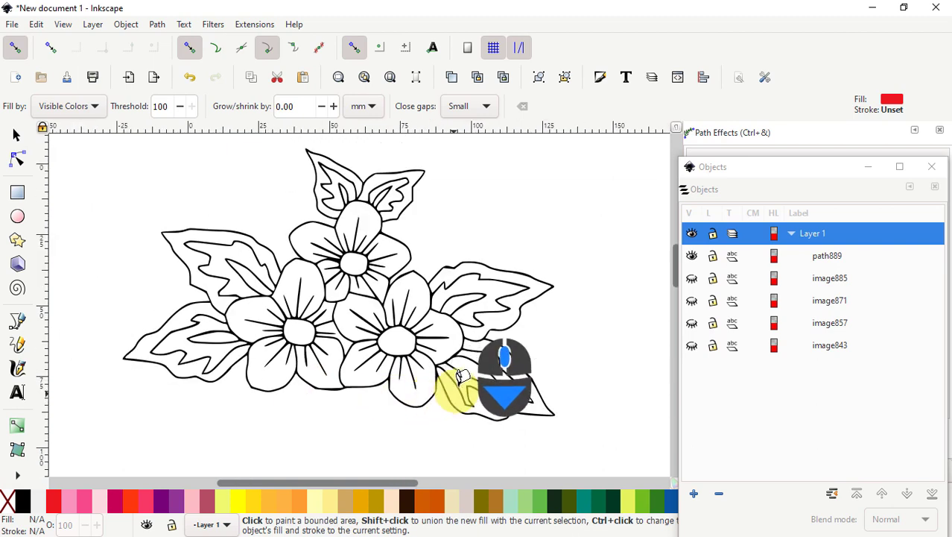
{"action": "left_click", "coordinate": [178, 508]}
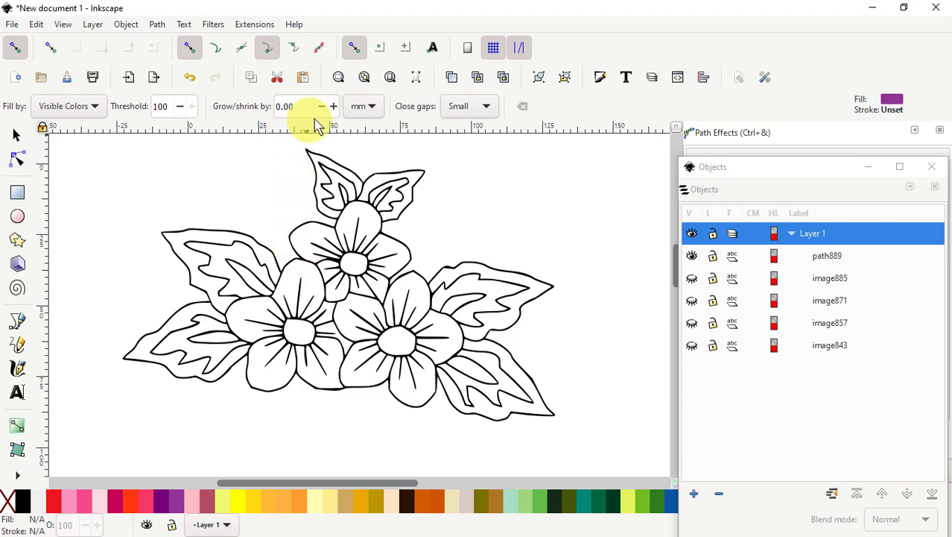
{"action": "left_click", "coordinate": [333, 107]}
{"action": "left_click", "coordinate": [333, 108]}
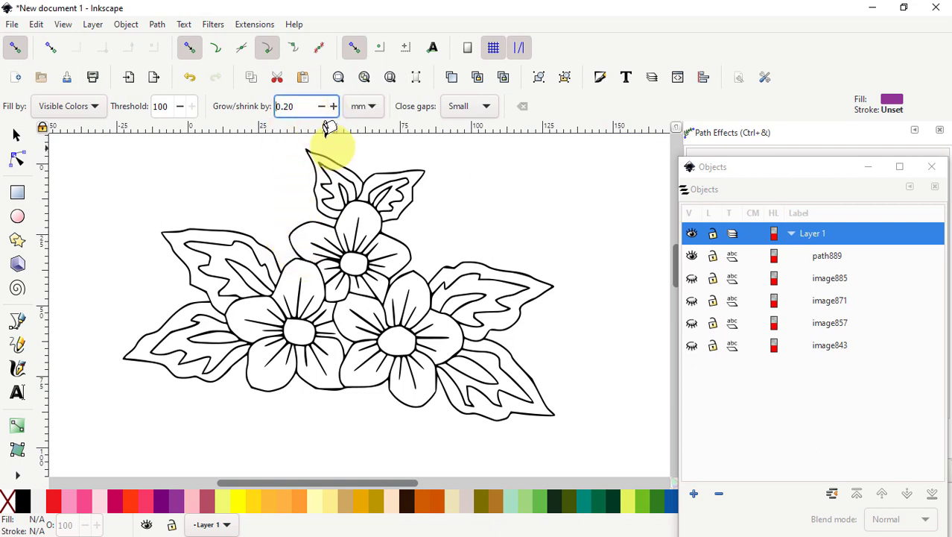
Fill all the petals of the topmost flower with purple, including the small separate petal areas beside its lower vein lines
{"action": "left_click", "coordinate": [307, 231]}
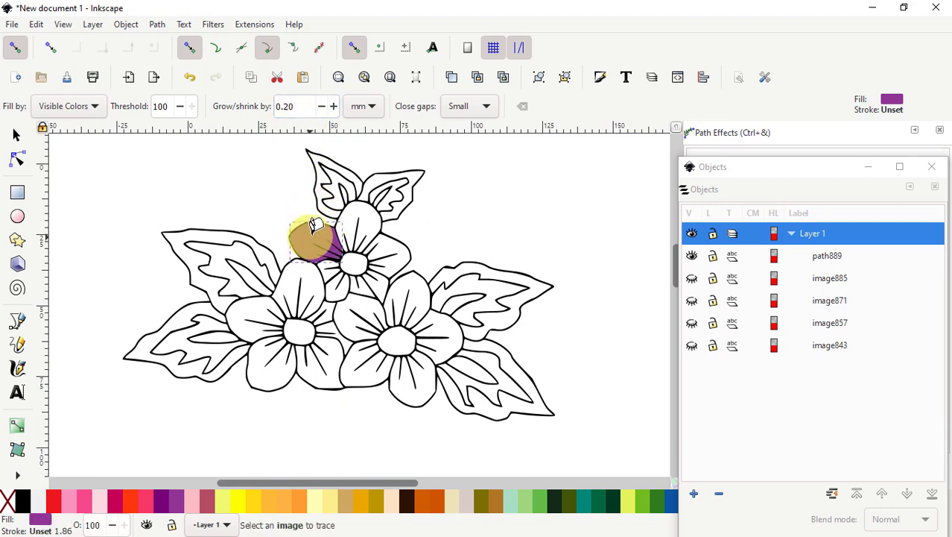
{"action": "left_click", "coordinate": [368, 214]}
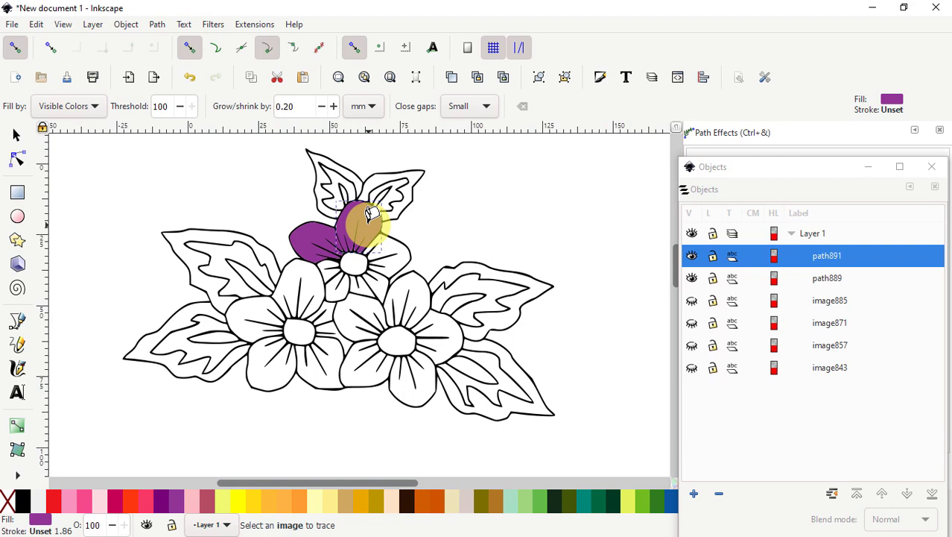
{"action": "left_click", "coordinate": [391, 258]}
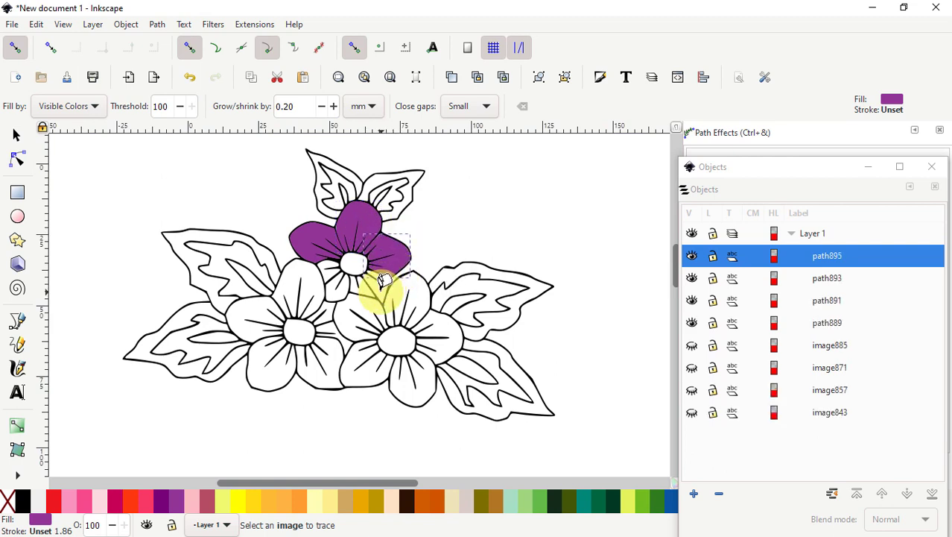
{"action": "left_click", "coordinate": [367, 281]}
{"action": "left_click", "coordinate": [346, 284]}
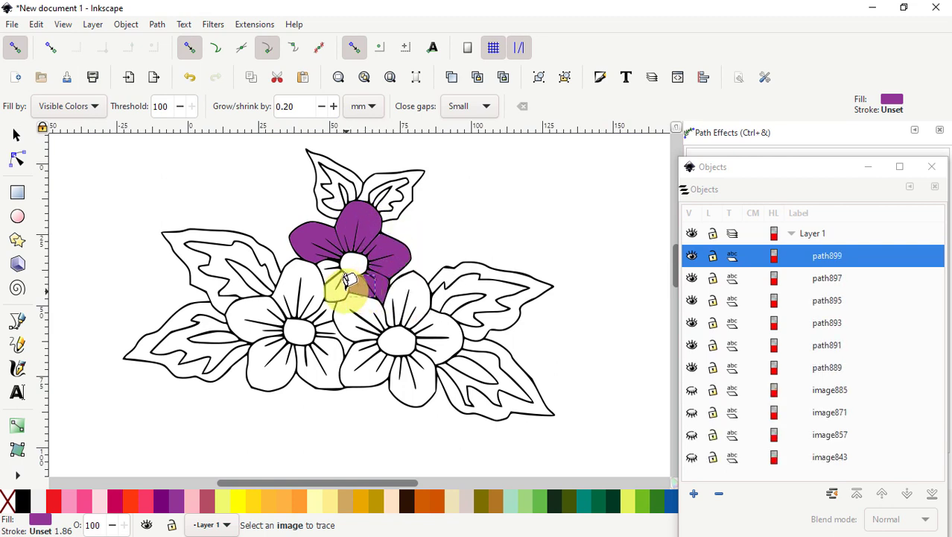
{"action": "left_click", "coordinate": [328, 266]}
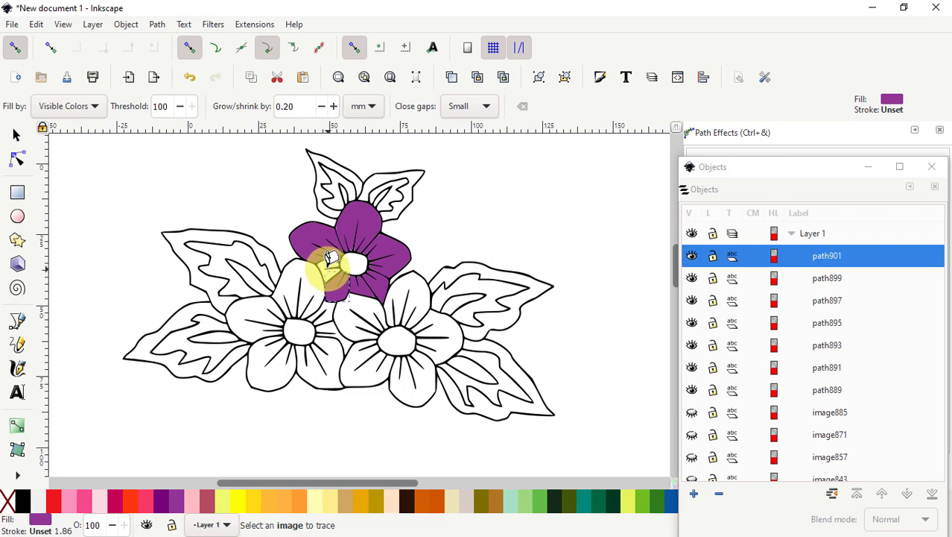
{"action": "left_click", "coordinate": [328, 258]}
{"action": "left_click", "coordinate": [328, 261]}
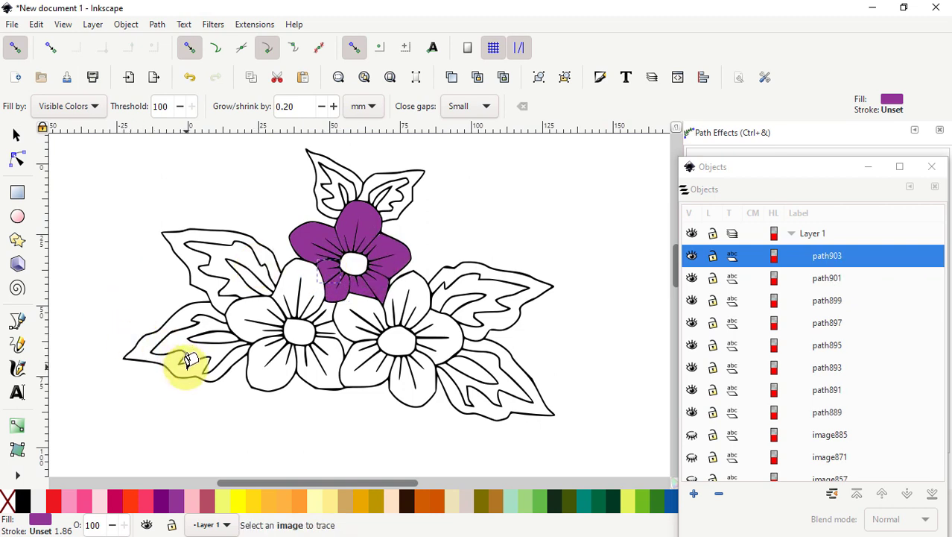
Fill the two leaves on the right side of the bouquet with green, including their inner areas
{"action": "left_click", "coordinate": [472, 258]}
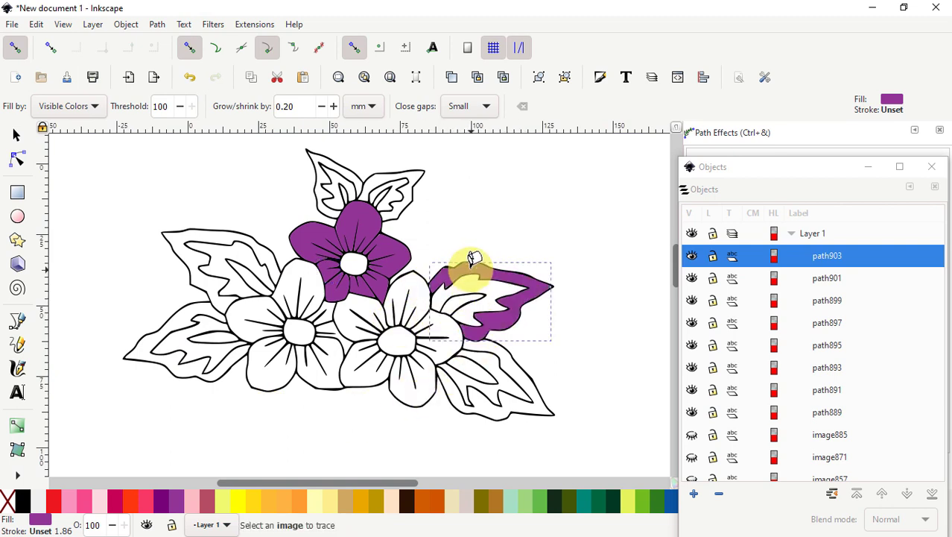
{"action": "left_click", "coordinate": [645, 508]}
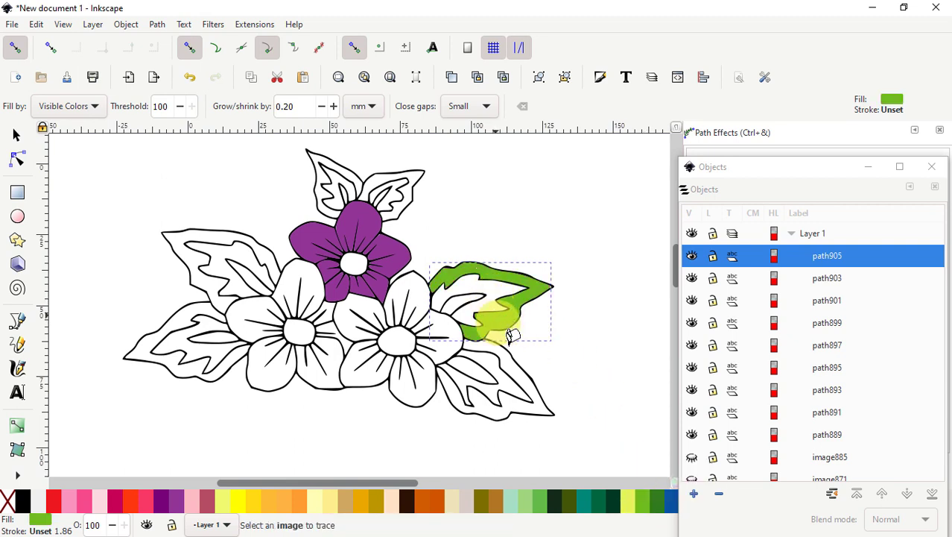
{"action": "left_click", "coordinate": [514, 278]}
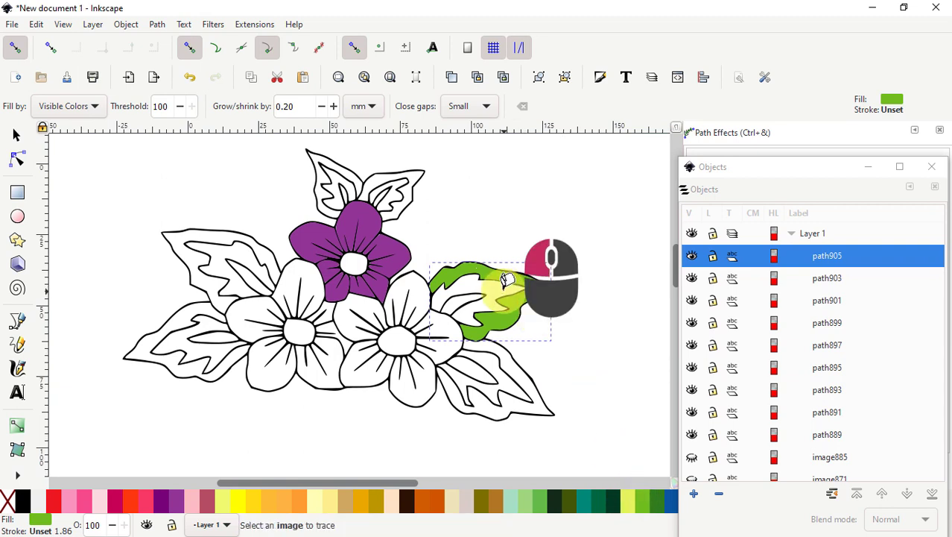
{"action": "left_click", "coordinate": [459, 294]}
{"action": "left_click", "coordinate": [496, 352]}
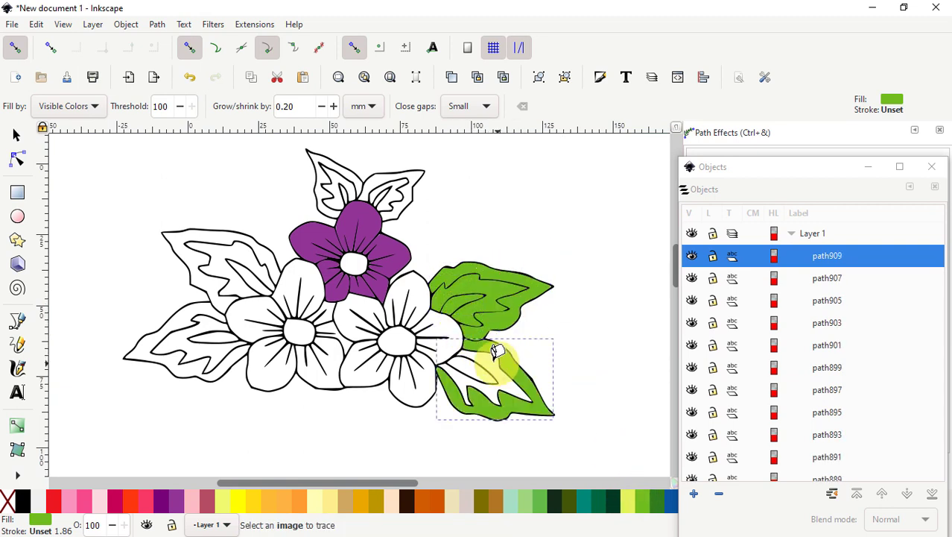
{"action": "left_click", "coordinate": [478, 360]}
{"action": "left_click", "coordinate": [478, 361]}
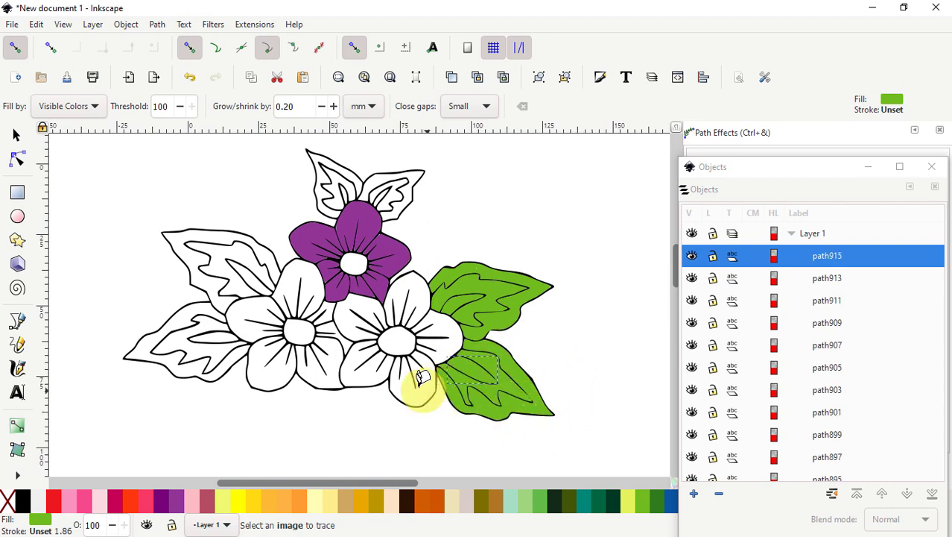
Fill the outer and inner areas of the two leaves on the left side of the bouquet with the same green
{"action": "left_click", "coordinate": [225, 360]}
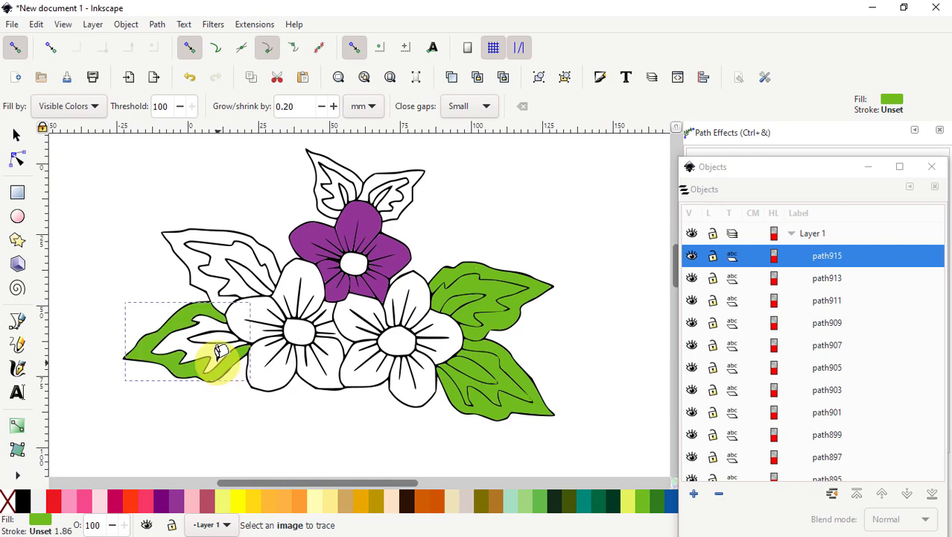
{"action": "left_click", "coordinate": [224, 329]}
{"action": "left_click", "coordinate": [212, 282]}
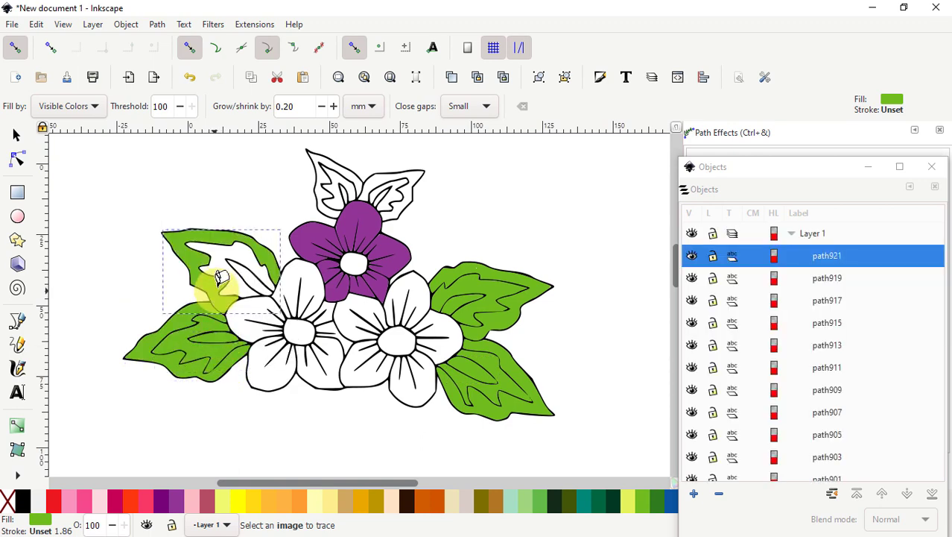
{"action": "left_click", "coordinate": [220, 261]}
{"action": "left_click", "coordinate": [252, 270]}
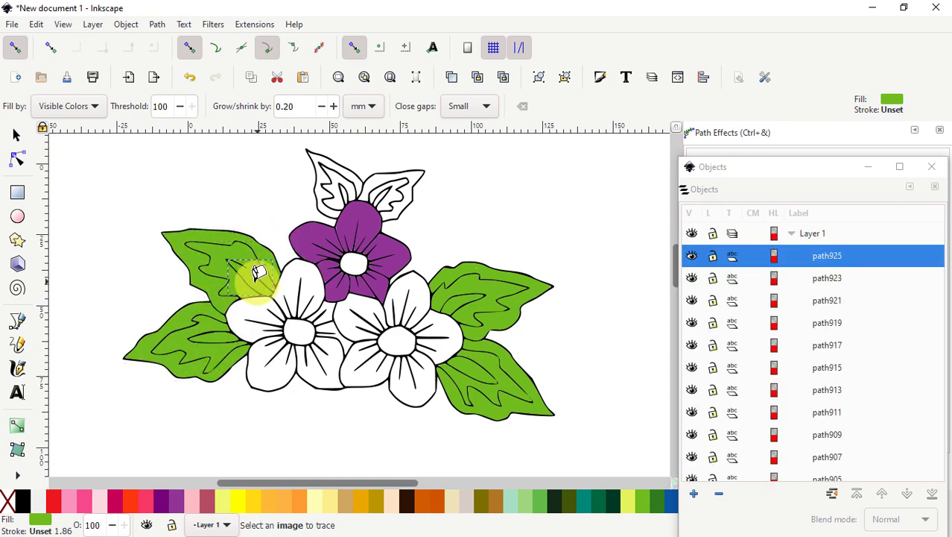
{"action": "left_click", "coordinate": [264, 283]}
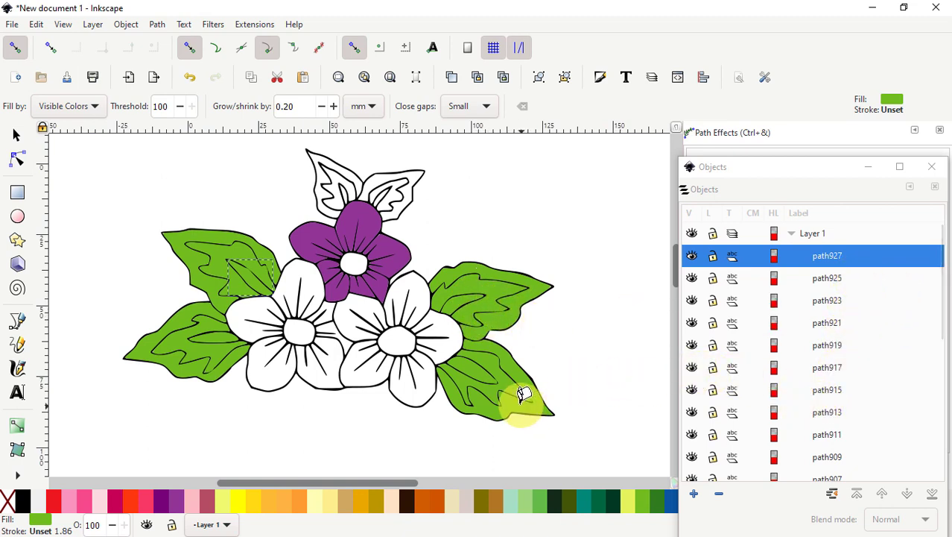
Fill the five petals of the lower-right flower with pinkish red
{"action": "left_click", "coordinate": [450, 322]}
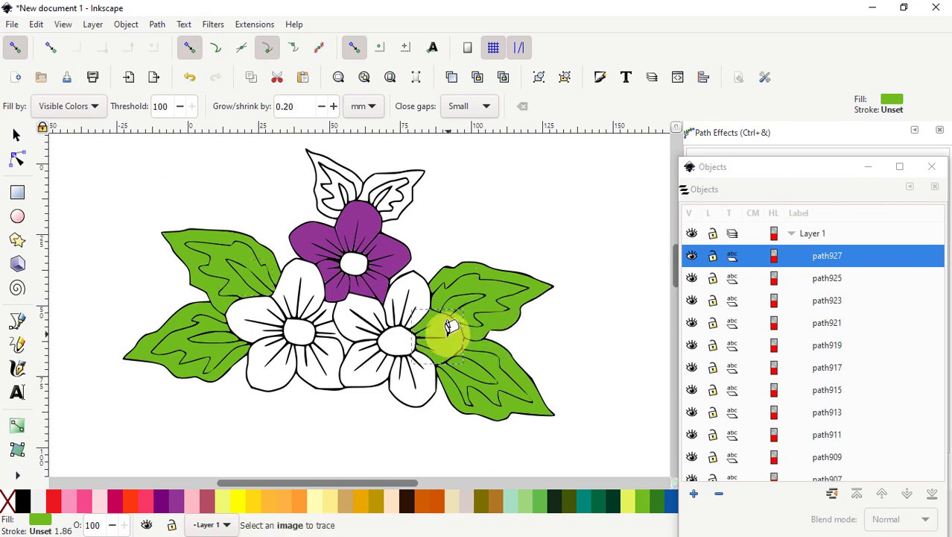
{"action": "left_click", "coordinate": [146, 504]}
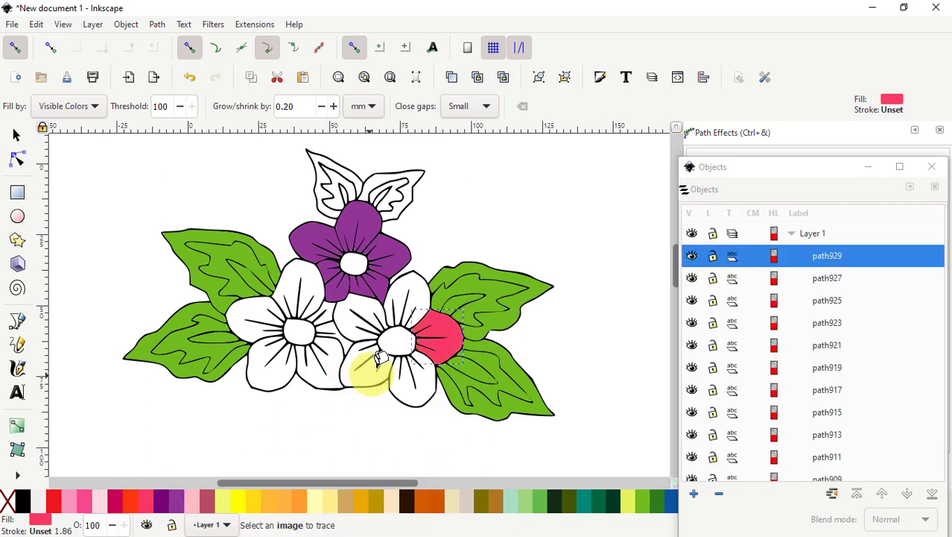
{"action": "left_click", "coordinate": [415, 292]}
{"action": "left_click", "coordinate": [344, 315]}
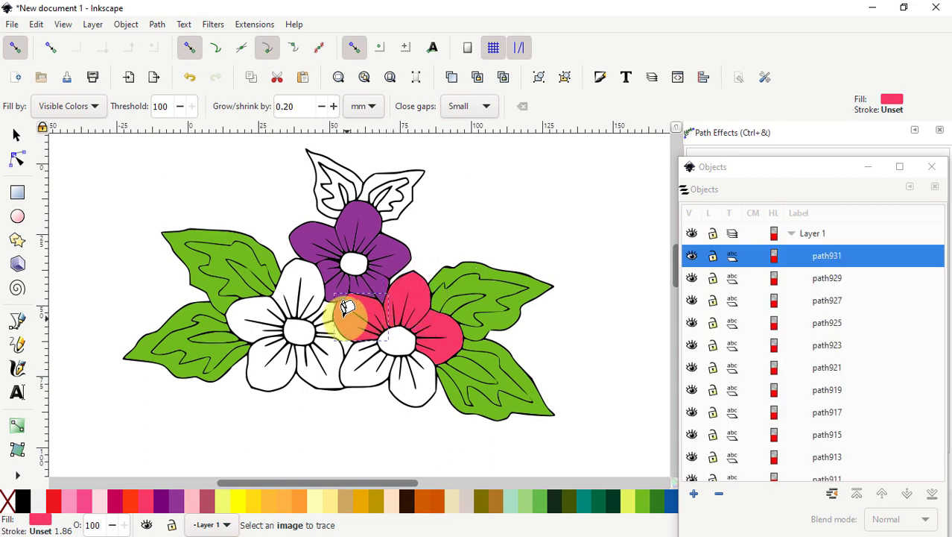
{"action": "left_click", "coordinate": [352, 365]}
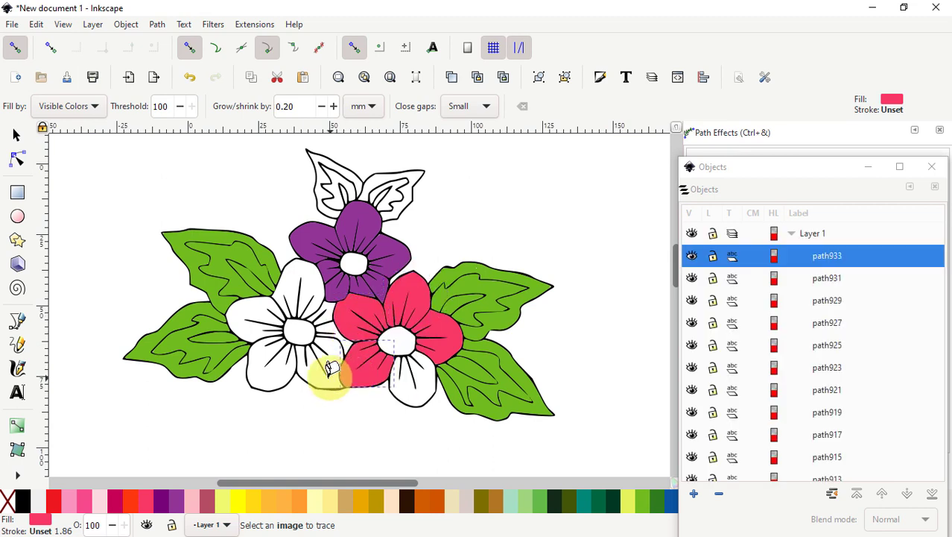
{"action": "left_click", "coordinate": [410, 378]}
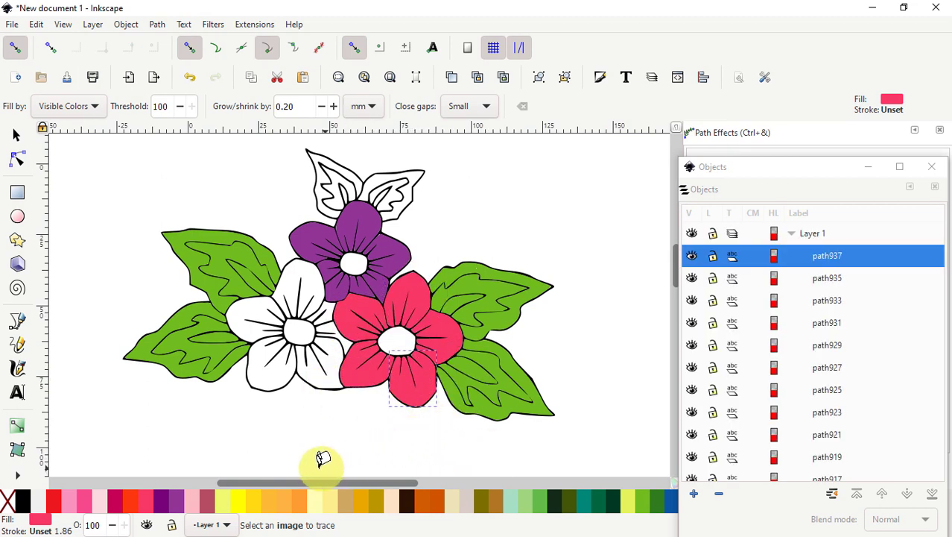
Recolour the lower-right flower's bottom petal orange-red and fill that flower's centre with yellow
{"action": "left_click", "coordinate": [242, 503]}
{"action": "left_click", "coordinate": [399, 340]}
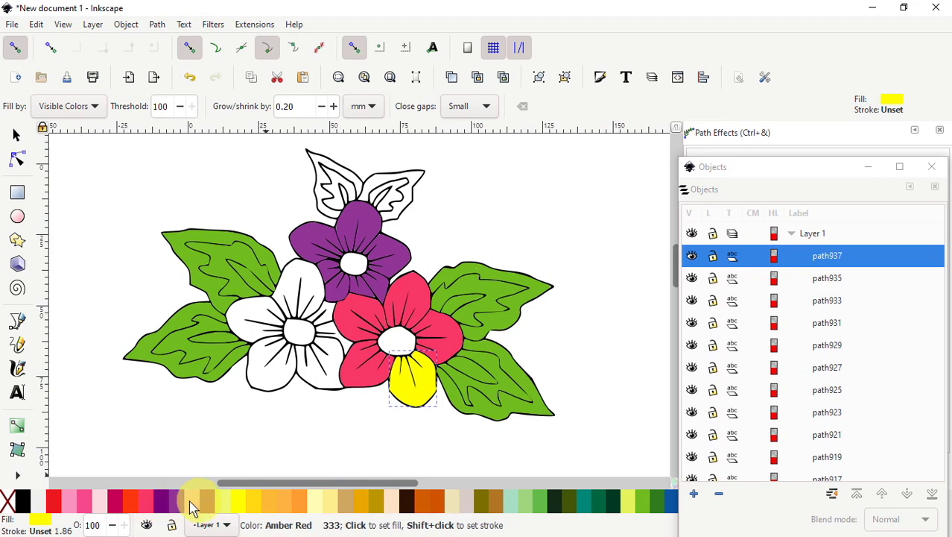
{"action": "left_click", "coordinate": [130, 502]}
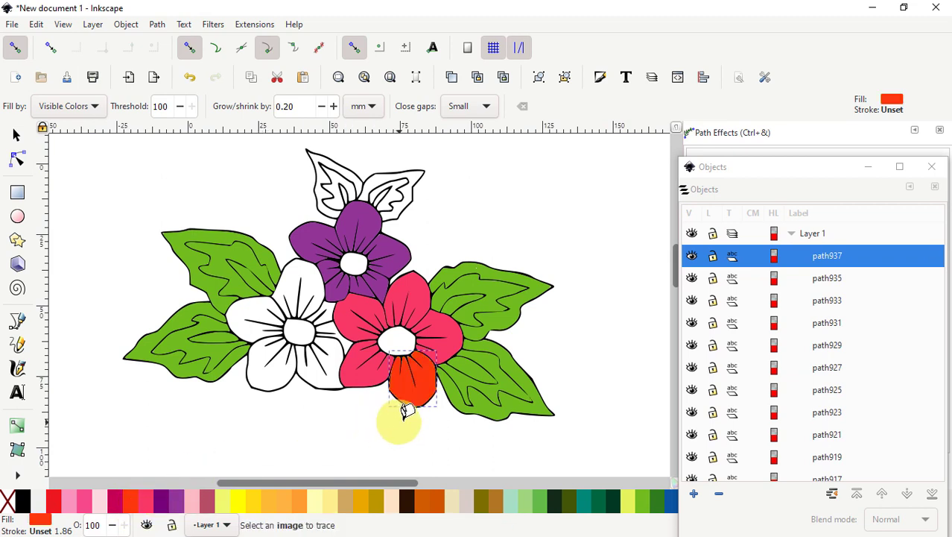
{"action": "left_click", "coordinate": [402, 334]}
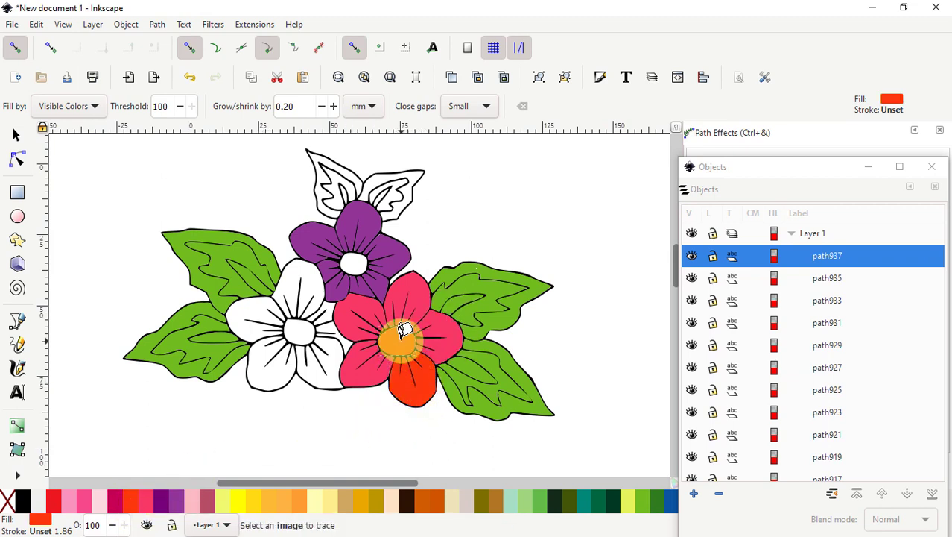
{"action": "left_click", "coordinate": [240, 503]}
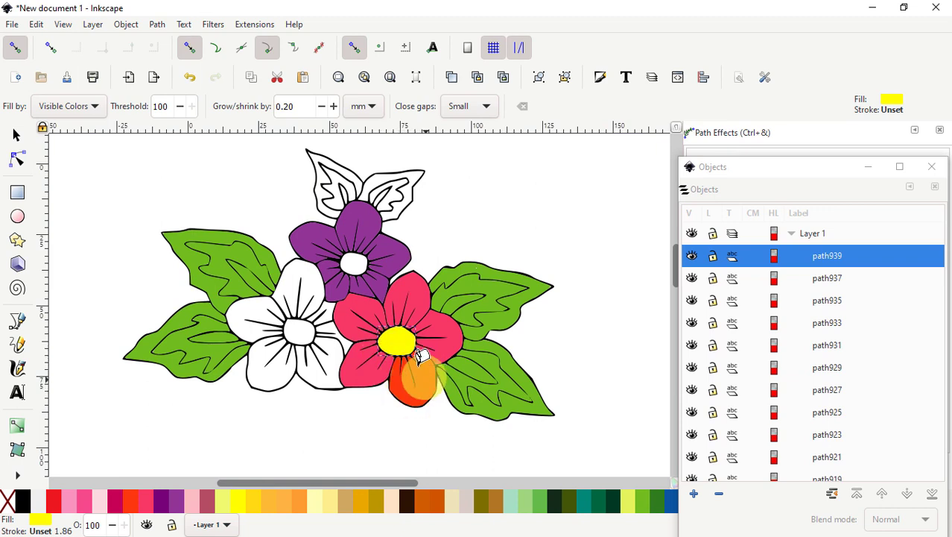
Move the orange-red petal down off its black outline with the Selector tool and put it back in place
{"action": "scroll", "coordinate": [415, 377], "scroll_direction": "up", "scroll_amount": 2}
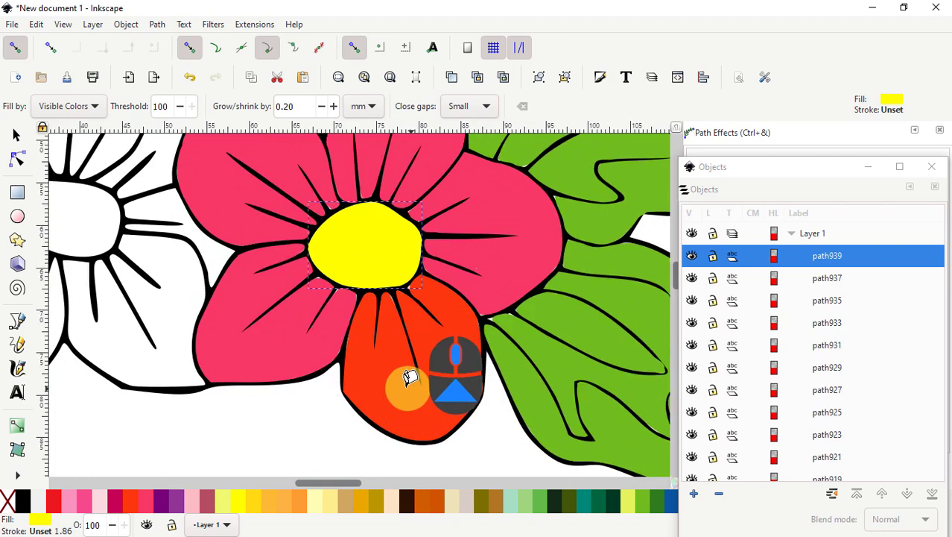
{"action": "left_click", "coordinate": [17, 135]}
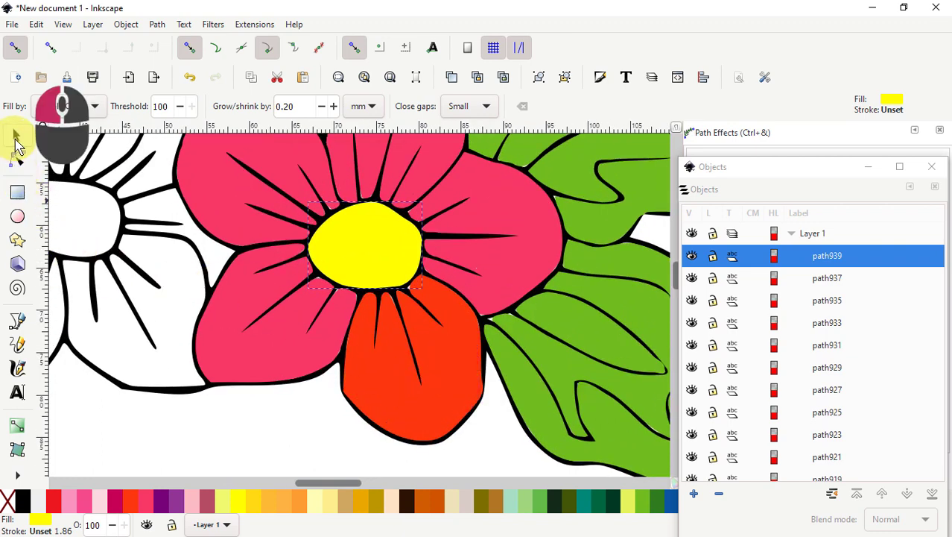
{"action": "left_click_drag", "start_coordinate": [447, 378], "coordinate": [415, 372]}
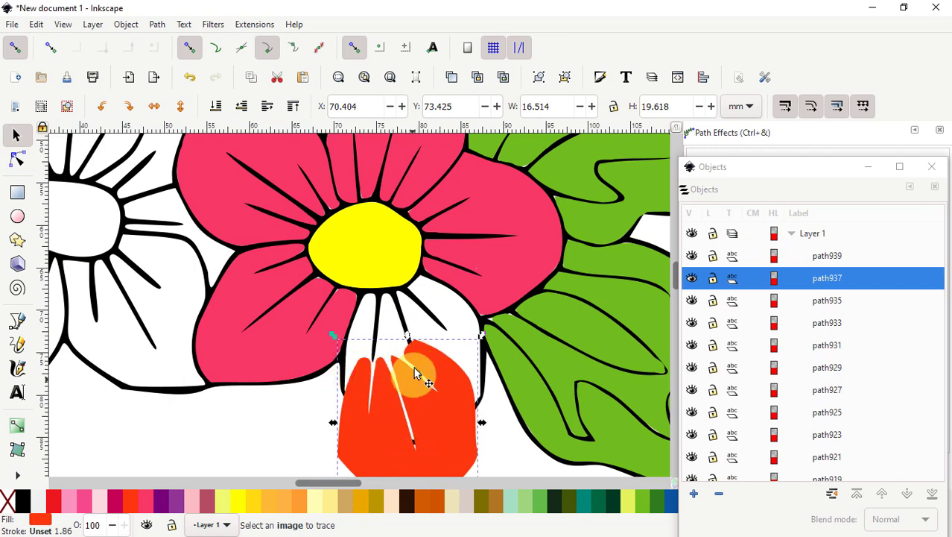
{"action": "left_click_drag", "start_coordinate": [423, 416], "coordinate": [425, 349]}
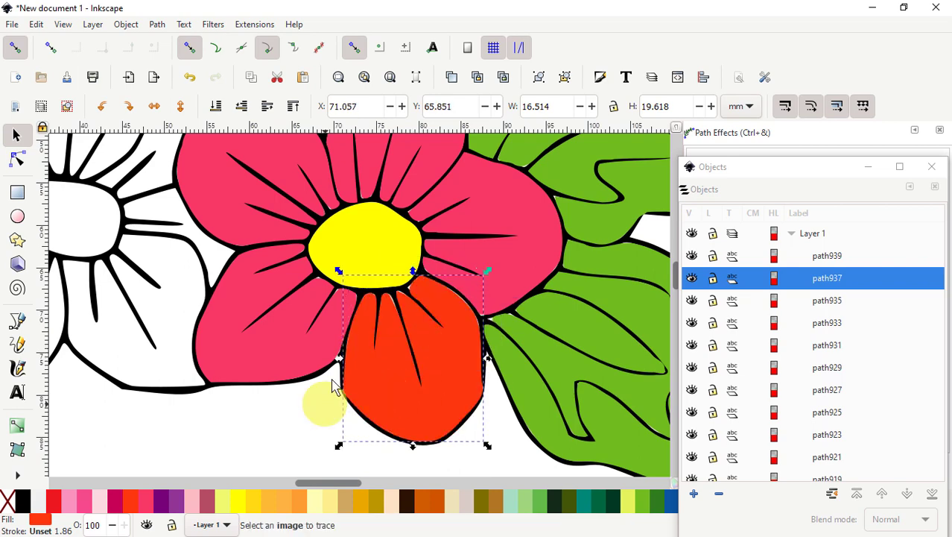
Unhide the original outline image, image885, and the coloured flower image, image871
{"action": "scroll", "coordinate": [286, 314], "scroll_direction": "down", "scroll_amount": 5}
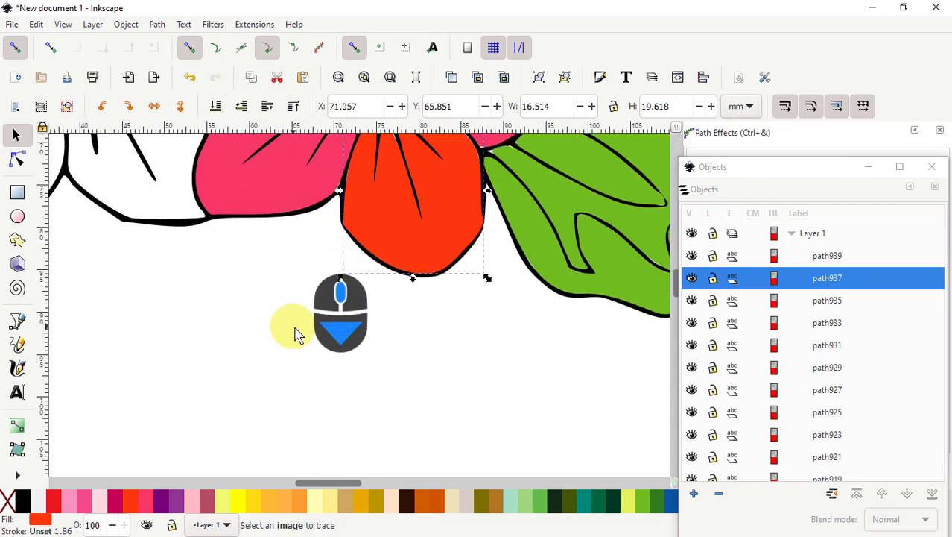
{"action": "scroll", "coordinate": [300, 365], "scroll_direction": "down", "scroll_amount": 2}
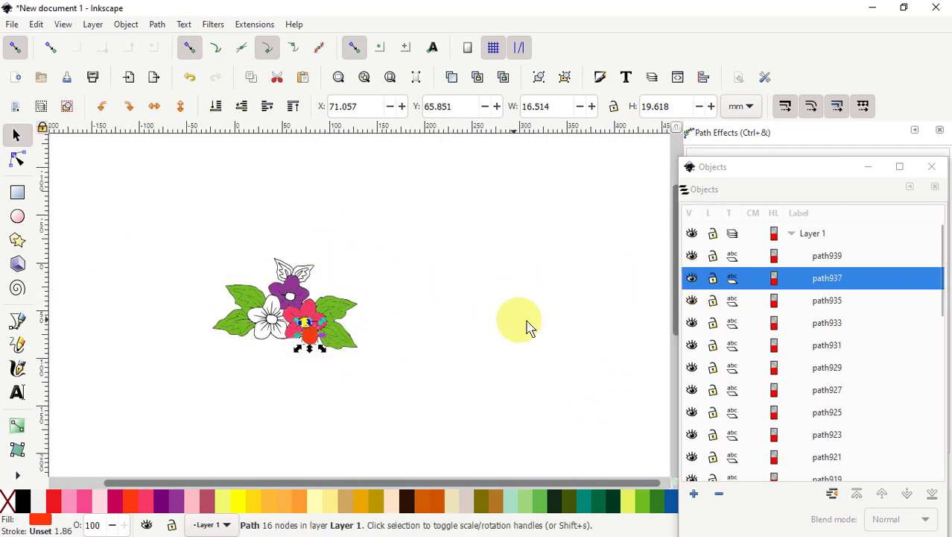
{"action": "scroll", "coordinate": [499, 356], "scroll_direction": "down", "scroll_amount": 1}
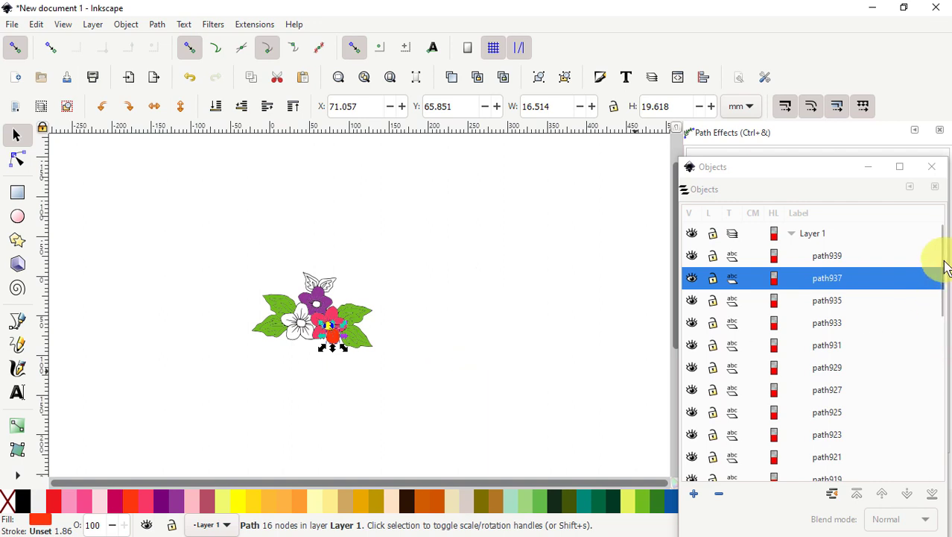
{"action": "left_click_drag", "start_coordinate": [940, 264], "coordinate": [941, 451]}
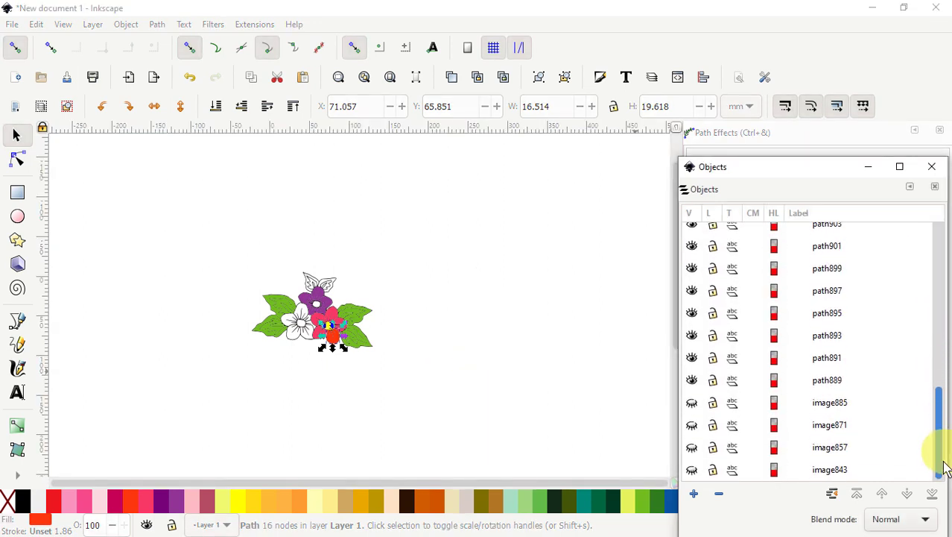
{"action": "left_click", "coordinate": [693, 403]}
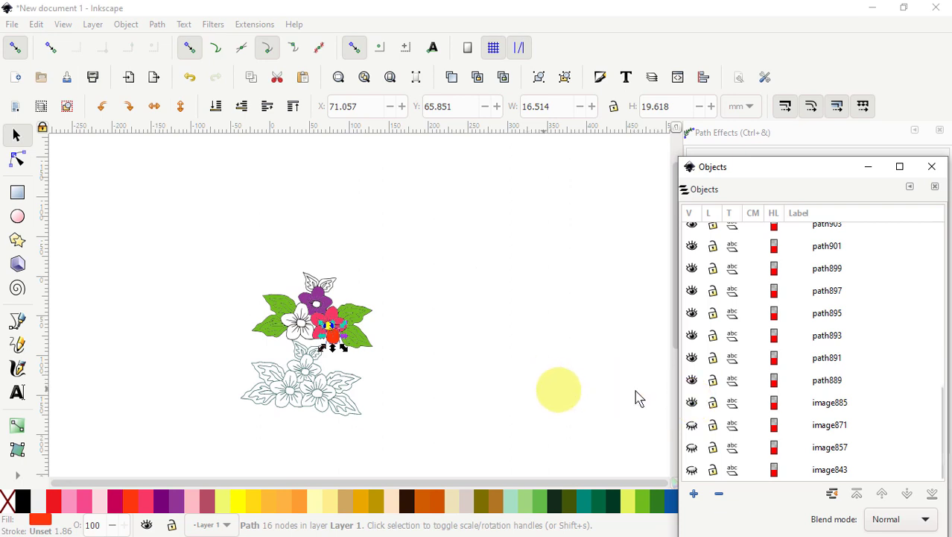
{"action": "left_click", "coordinate": [692, 426]}
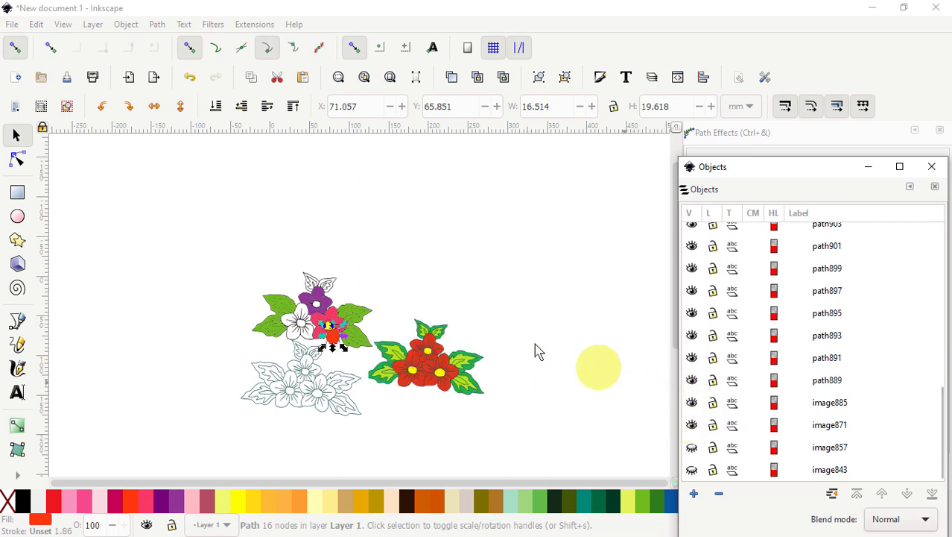
Delete the outline flower image, its coloured fill areas and the remaining traced outline and leaf paths, keeping the coloured flower bitmap
{"action": "left_click", "coordinate": [256, 248]}
{"action": "left_click_drag", "start_coordinate": [186, 248], "coordinate": [372, 438]}
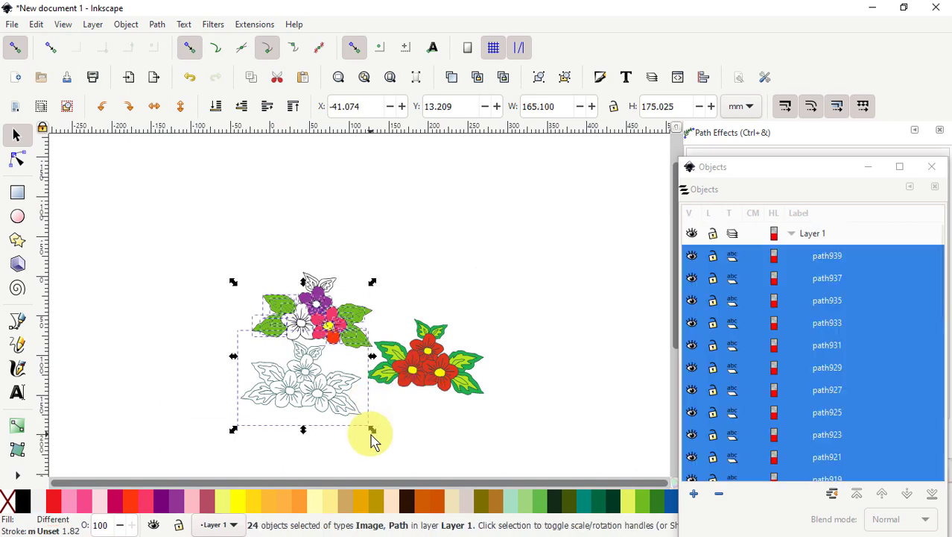
{"action": "right_click", "coordinate": [295, 382]}
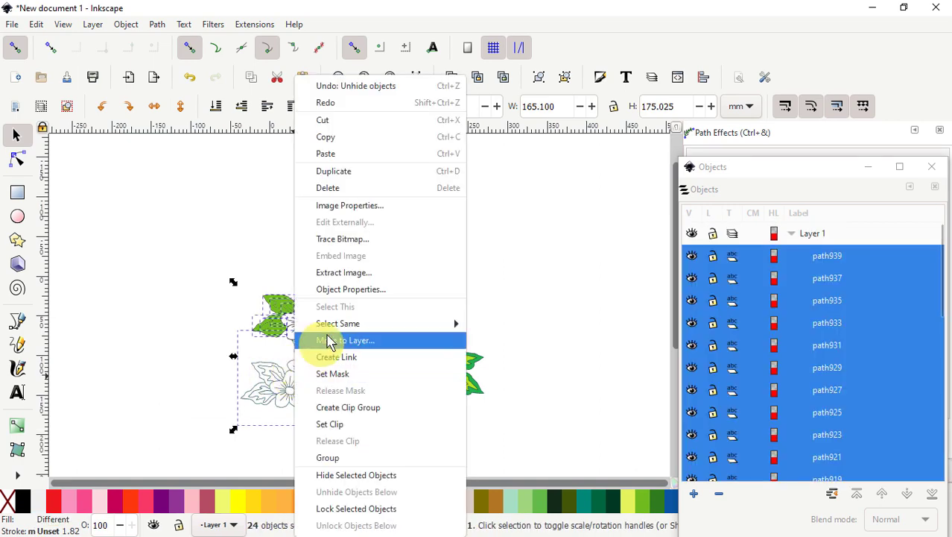
{"action": "left_click", "coordinate": [329, 185]}
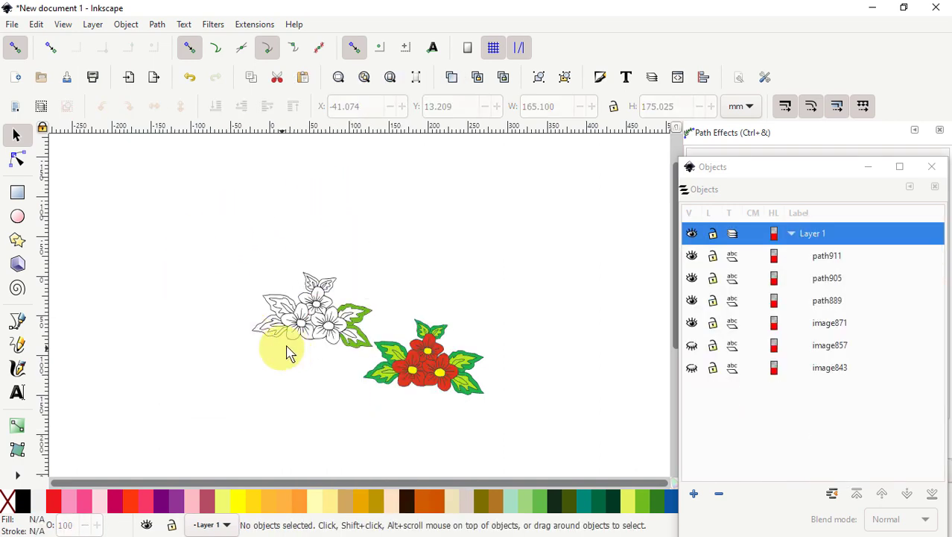
{"action": "left_click_drag", "start_coordinate": [208, 237], "coordinate": [355, 355]}
{"action": "right_click", "coordinate": [303, 325]}
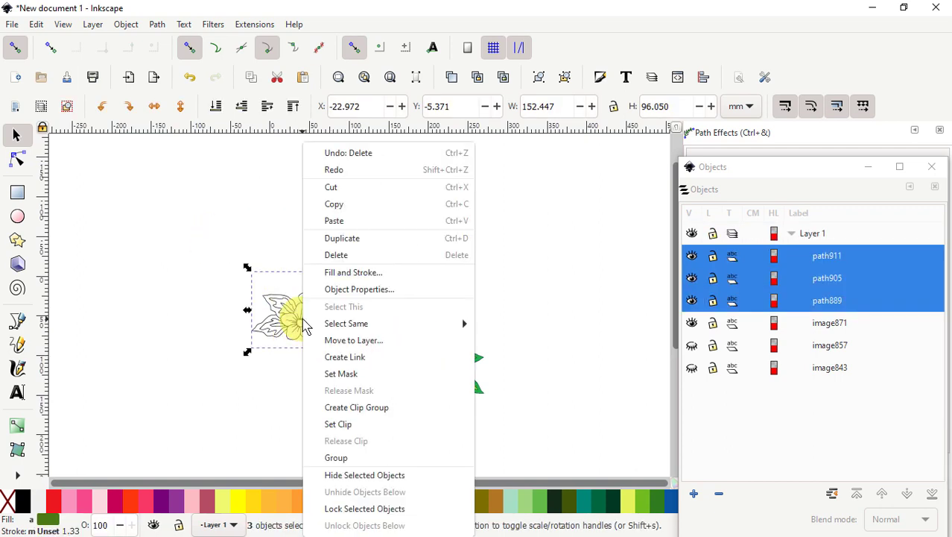
{"action": "left_click", "coordinate": [340, 257]}
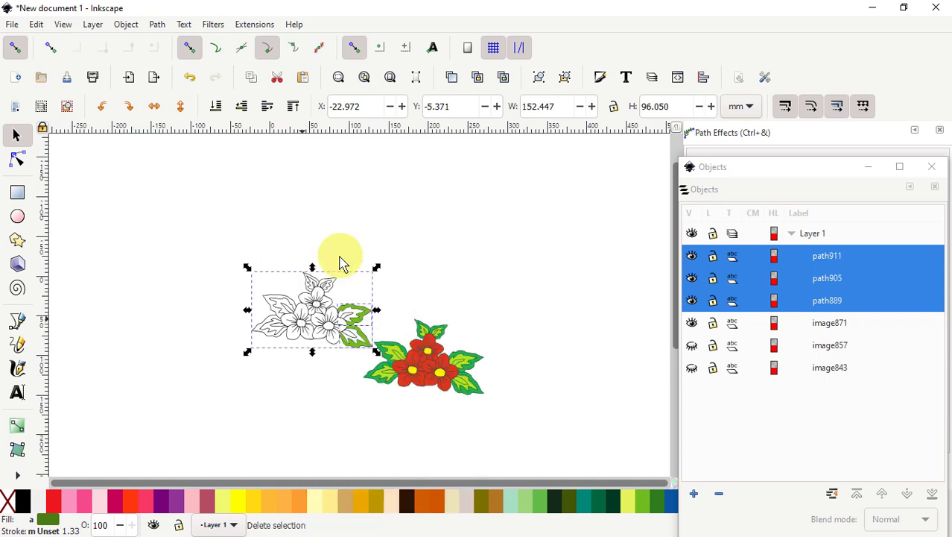
Select the coloured flower image and preview a single-scan Brightness cutoff trace of it in Trace Bitmap
{"action": "left_click_drag", "start_coordinate": [322, 294], "coordinate": [510, 429]}
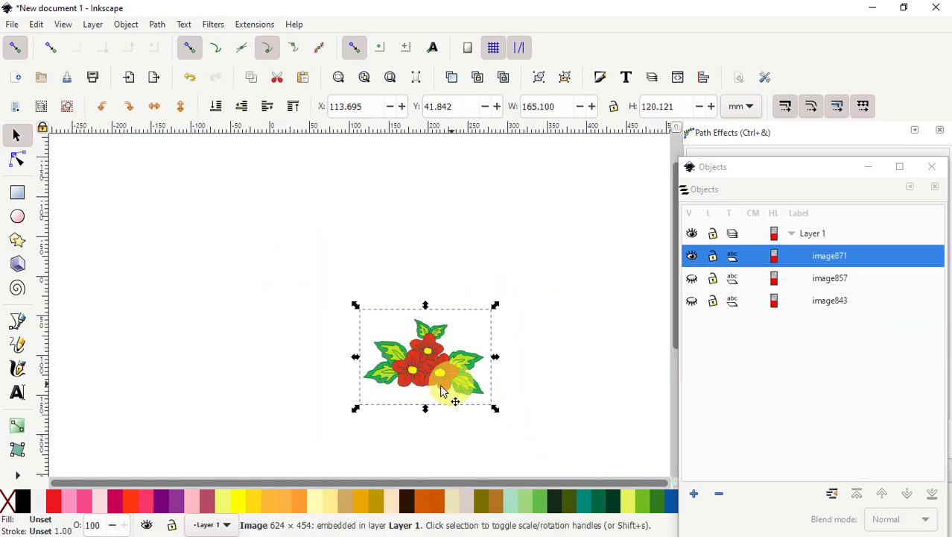
{"action": "scroll", "coordinate": [432, 393], "scroll_direction": "up", "scroll_amount": 2}
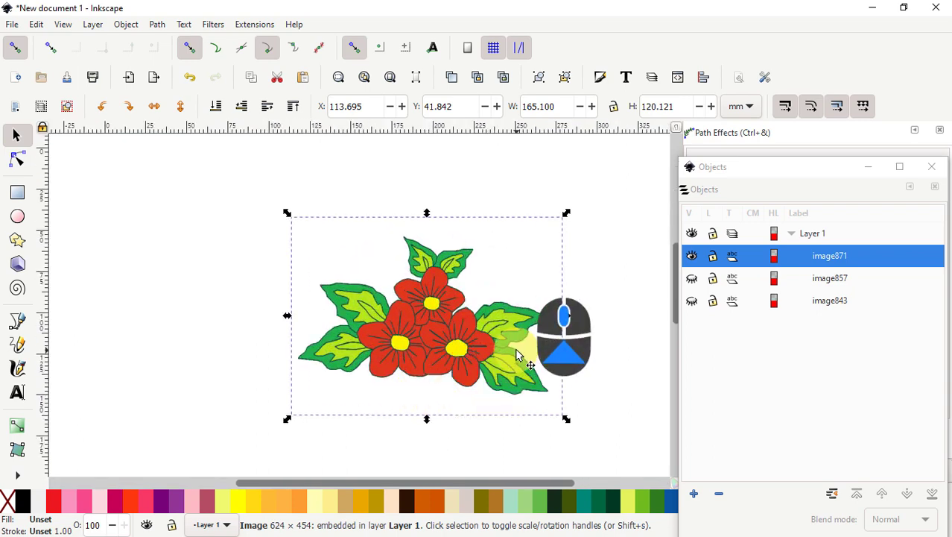
{"action": "scroll", "coordinate": [518, 356], "scroll_direction": "up", "scroll_amount": 1}
{"action": "scroll", "coordinate": [582, 373], "scroll_direction": "up", "scroll_amount": 1}
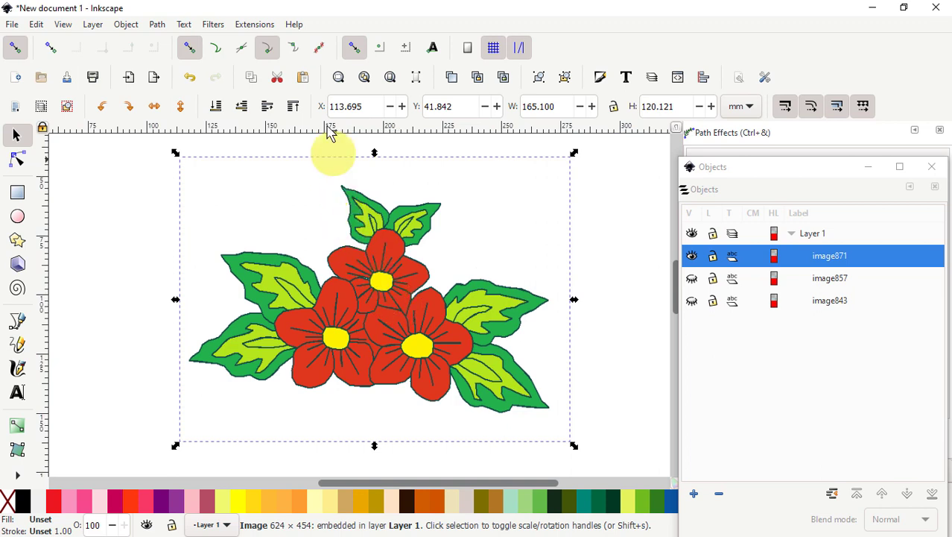
{"action": "left_click", "coordinate": [156, 25]}
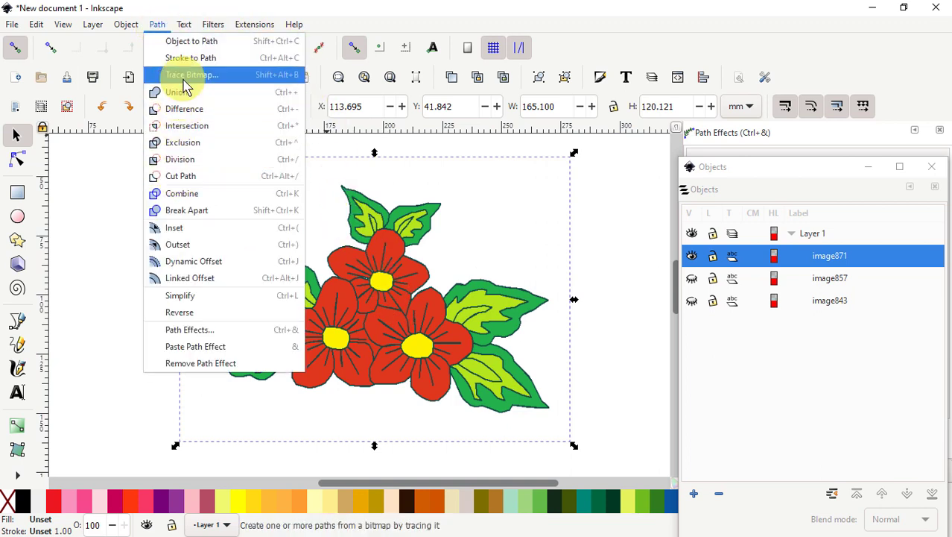
{"action": "left_click", "coordinate": [190, 76]}
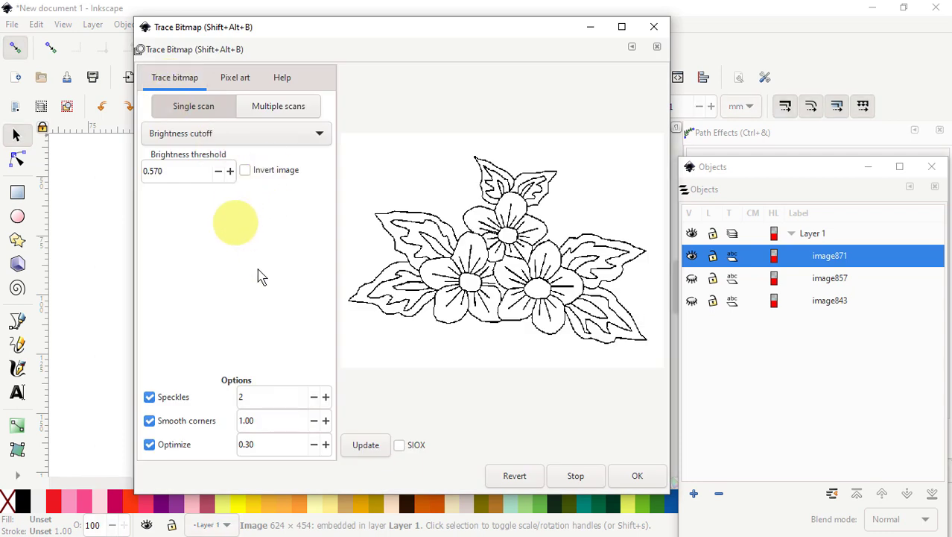
{"action": "left_click", "coordinate": [365, 447]}
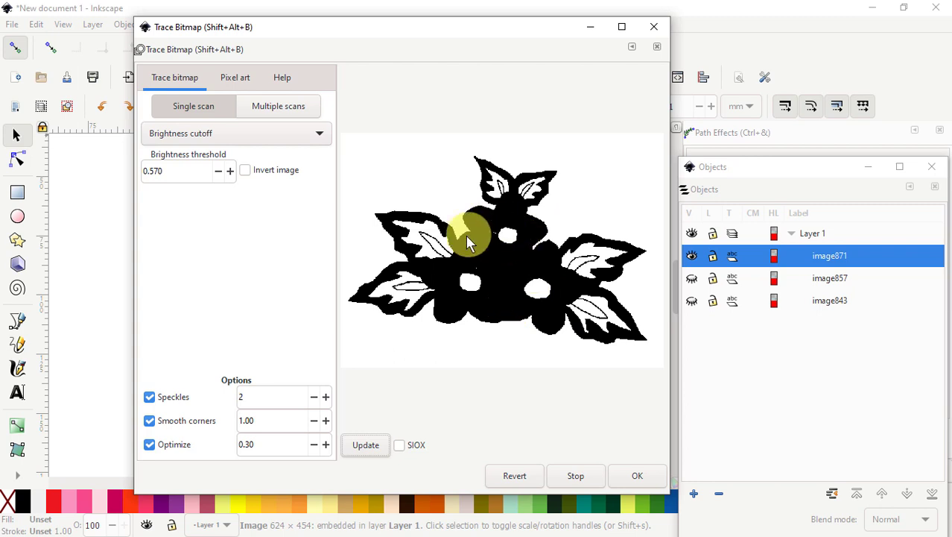
Lower the brightness threshold in stages to 0.400 and 0.340, refreshing the trace preview each time
{"action": "left_click", "coordinate": [219, 172]}
{"action": "left_click", "coordinate": [218, 172]}
{"action": "left_click", "coordinate": [367, 445]}
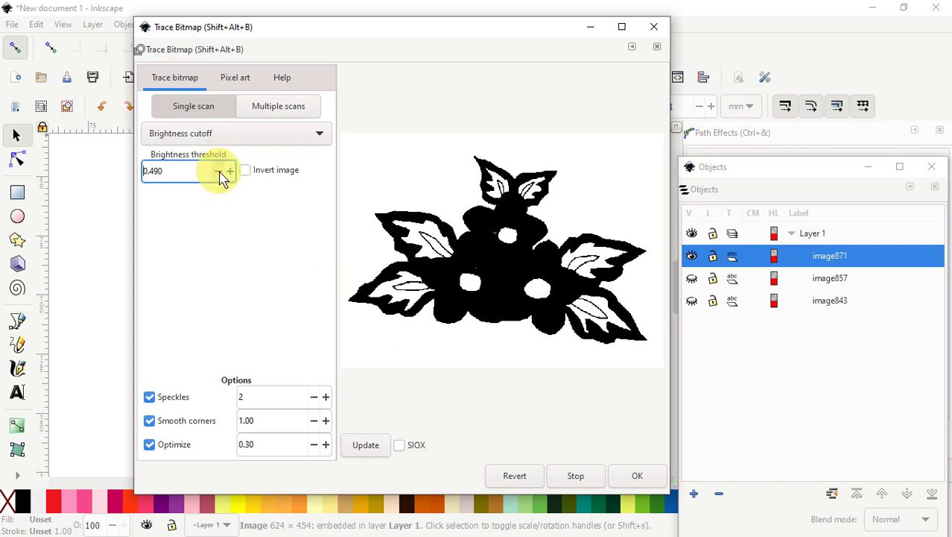
{"action": "scroll", "coordinate": [222, 177], "scroll_direction": "down", "scroll_amount": 3}
{"action": "scroll", "coordinate": [223, 179], "scroll_direction": "down", "scroll_amount": 5}
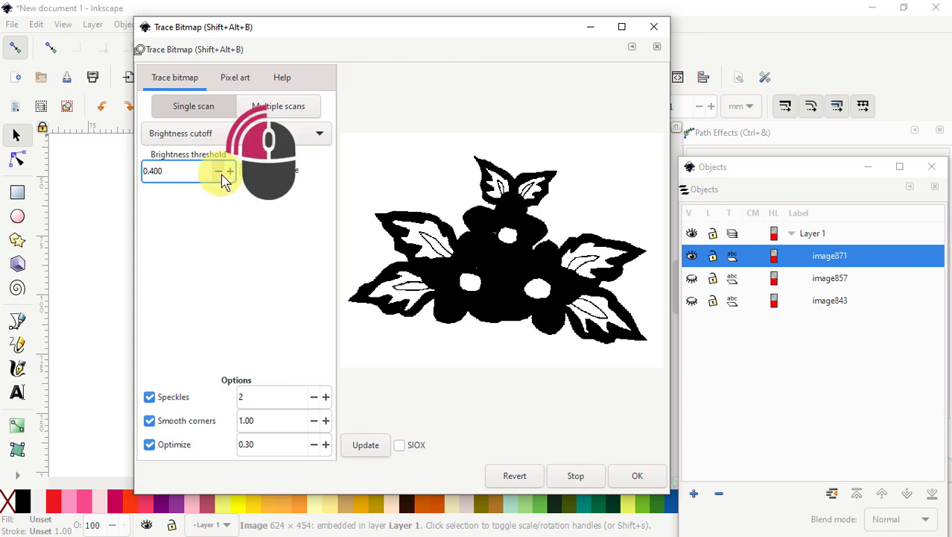
{"action": "left_click", "coordinate": [366, 447]}
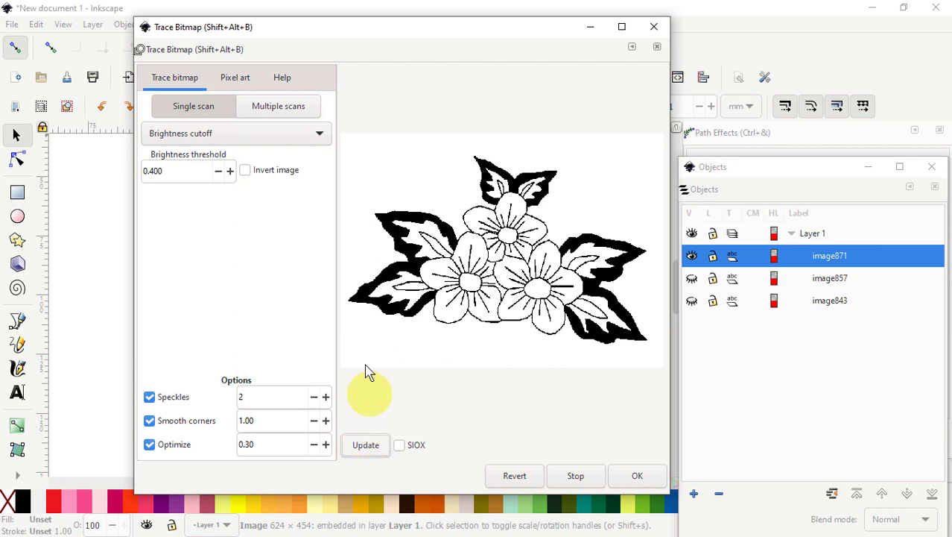
{"action": "scroll", "coordinate": [222, 178], "scroll_direction": "down", "scroll_amount": 5}
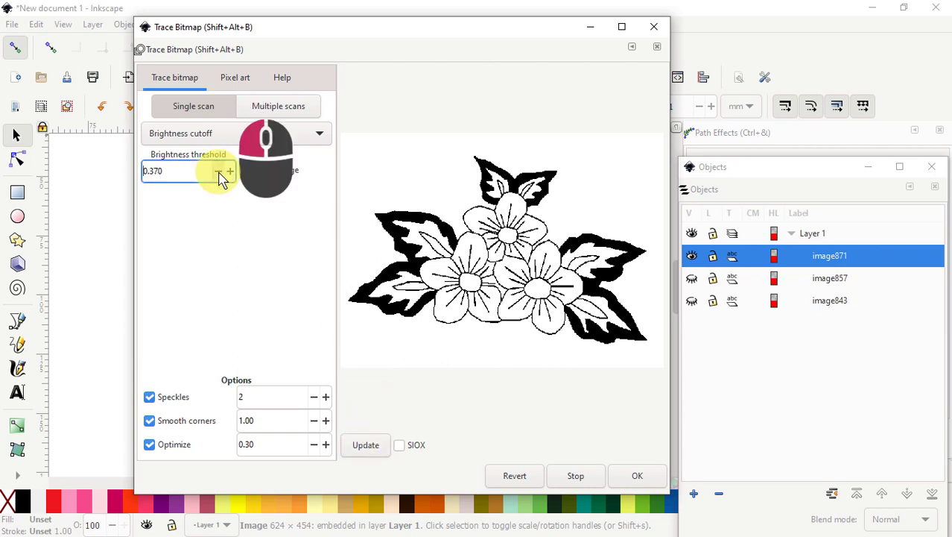
{"action": "left_click", "coordinate": [366, 447]}
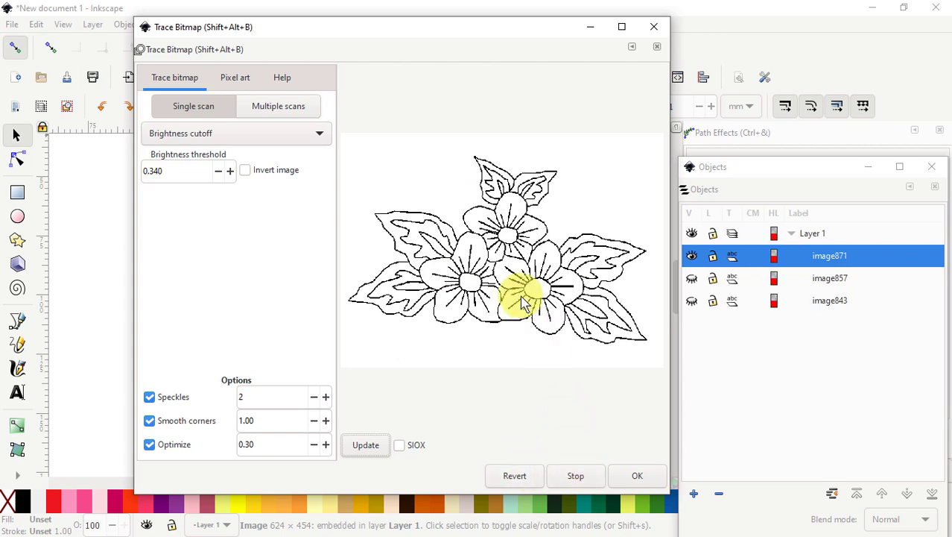
Preview the coloured flower image as a single-scan Edge detection trace
{"action": "left_click", "coordinate": [319, 138]}
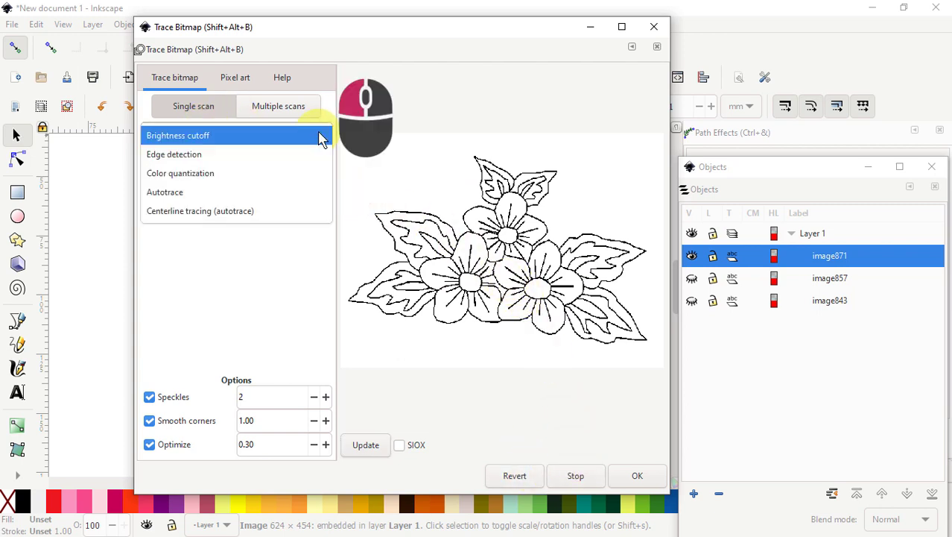
{"action": "left_click", "coordinate": [198, 163]}
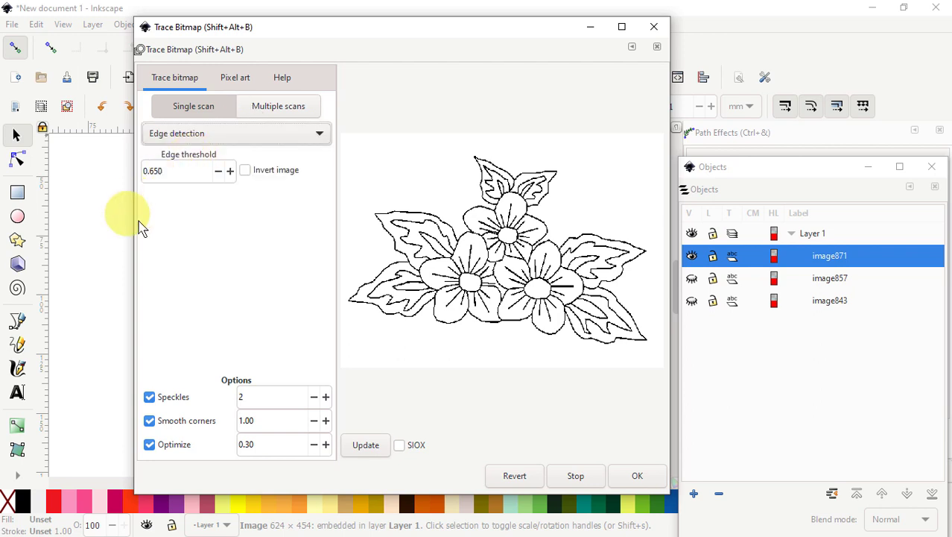
{"action": "left_click", "coordinate": [365, 447]}
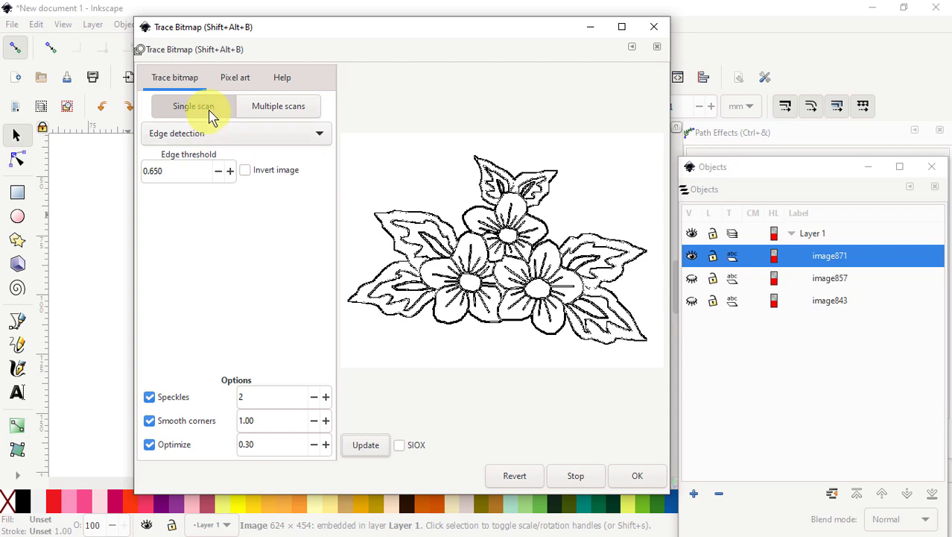
Preview a single-scan Color quantization trace with 8 colors, first normally and again with the image inverted
{"action": "left_click", "coordinate": [321, 138]}
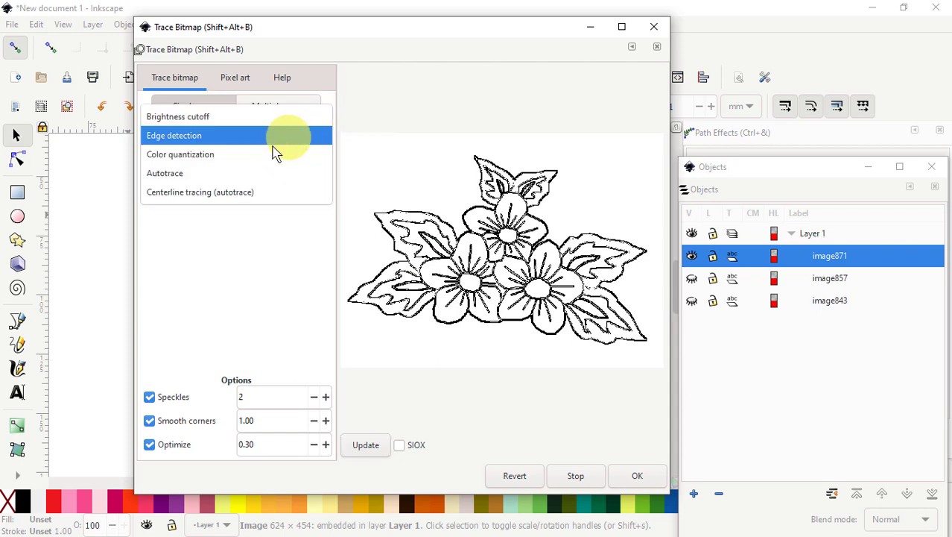
{"action": "left_click", "coordinate": [201, 156]}
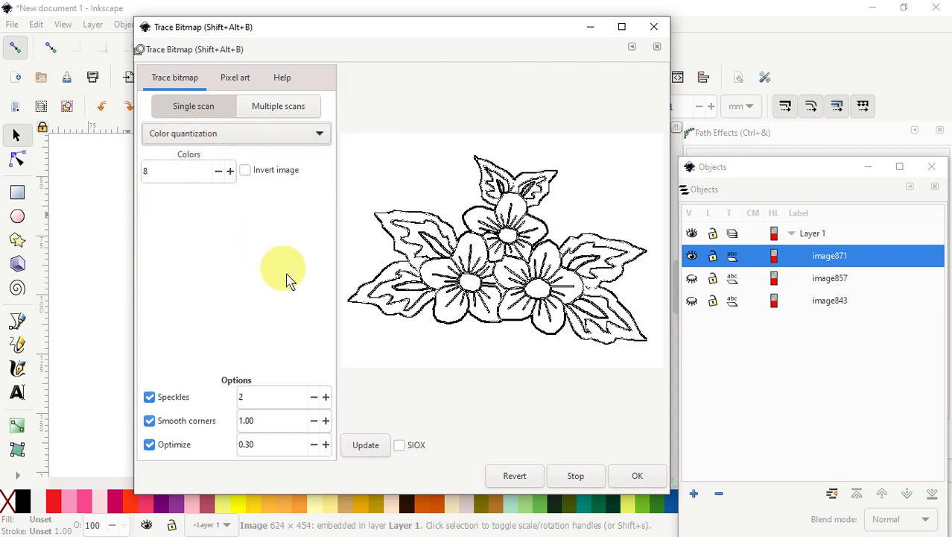
{"action": "left_click", "coordinate": [361, 447]}
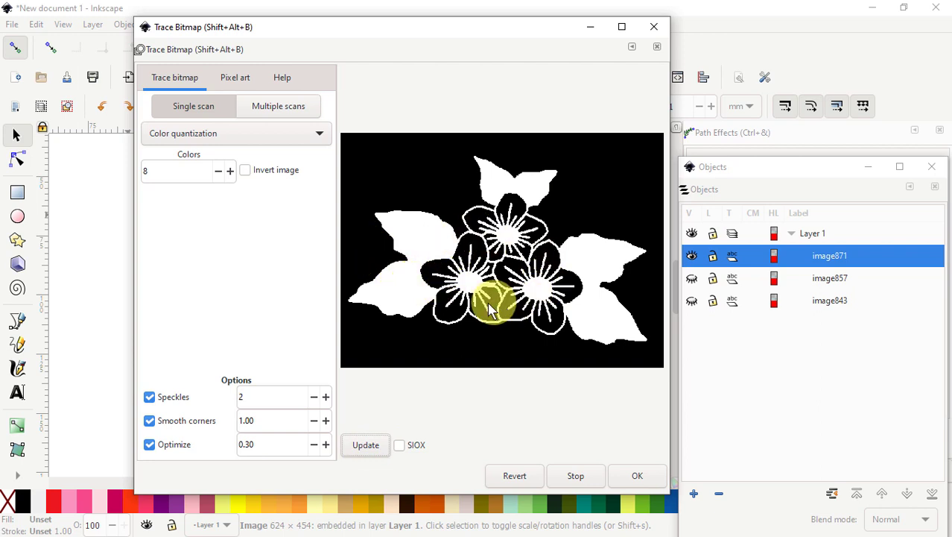
{"action": "left_click", "coordinate": [245, 171]}
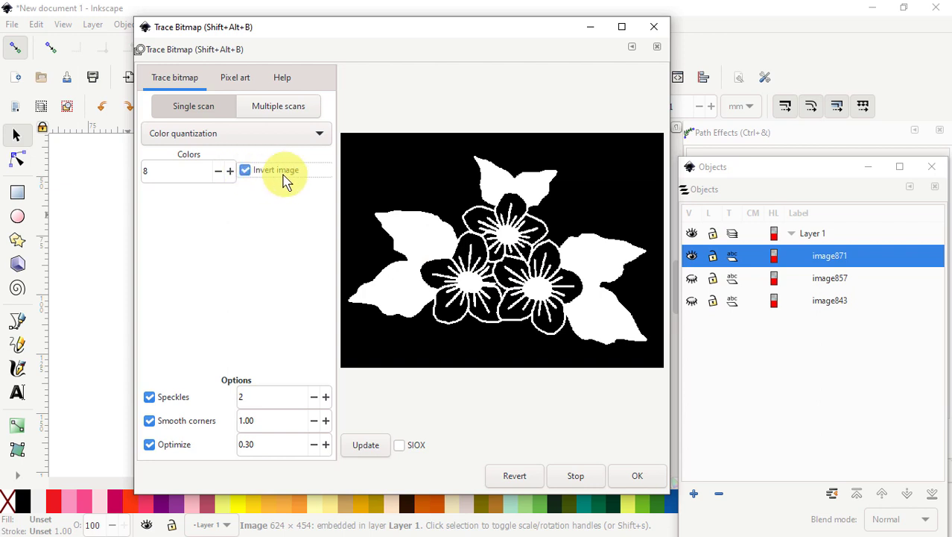
{"action": "left_click", "coordinate": [366, 447]}
{"action": "left_click", "coordinate": [365, 447]}
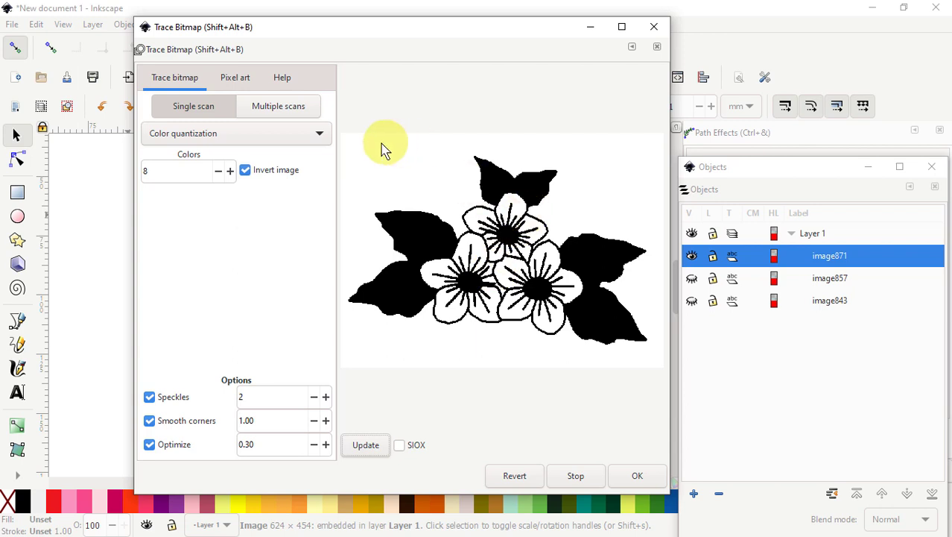
Trace the flower image with Autotrace at error threshold 2.0 and 4 filter iterations, and move the dialog aside to inspect the traced path
{"action": "left_click", "coordinate": [319, 140]}
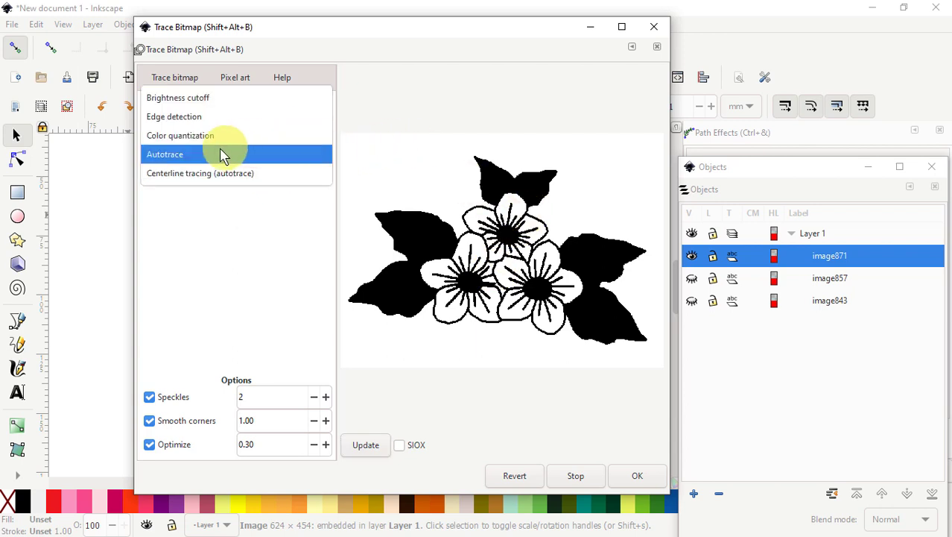
{"action": "left_click", "coordinate": [193, 164]}
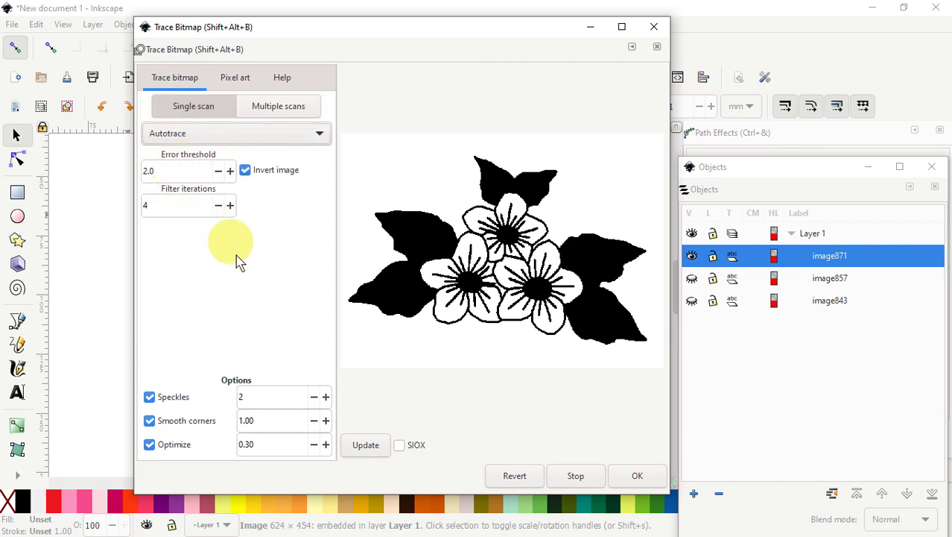
{"action": "left_click", "coordinate": [364, 448]}
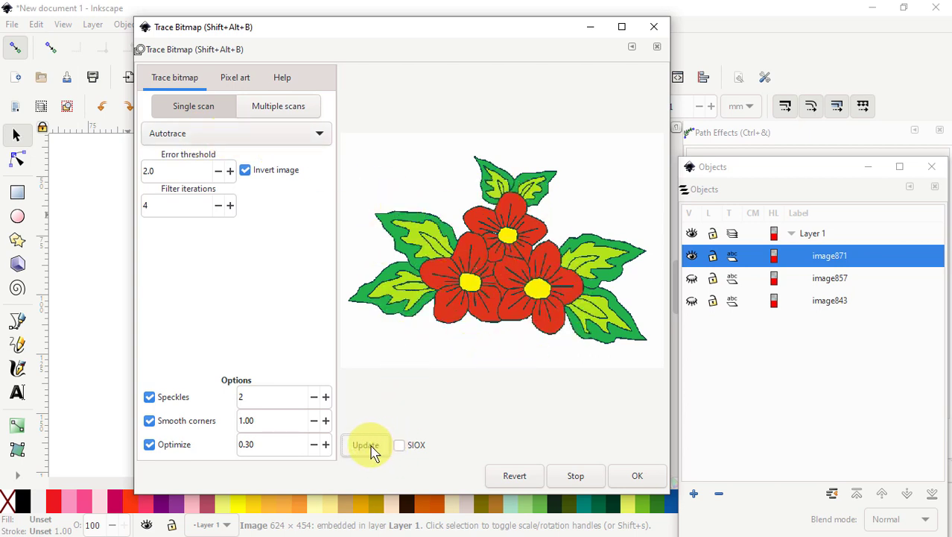
{"action": "left_click", "coordinate": [637, 477]}
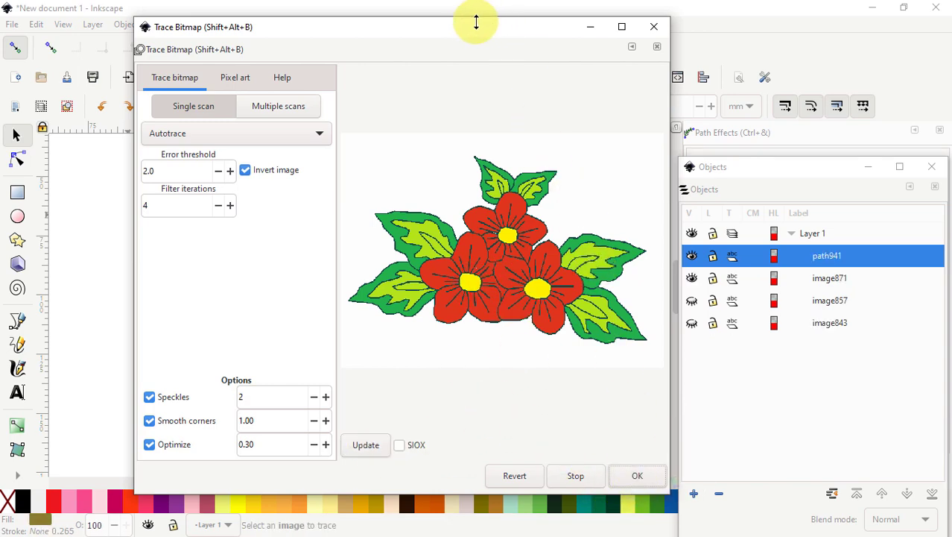
{"action": "left_click_drag", "start_coordinate": [477, 24], "coordinate": [1, 22]}
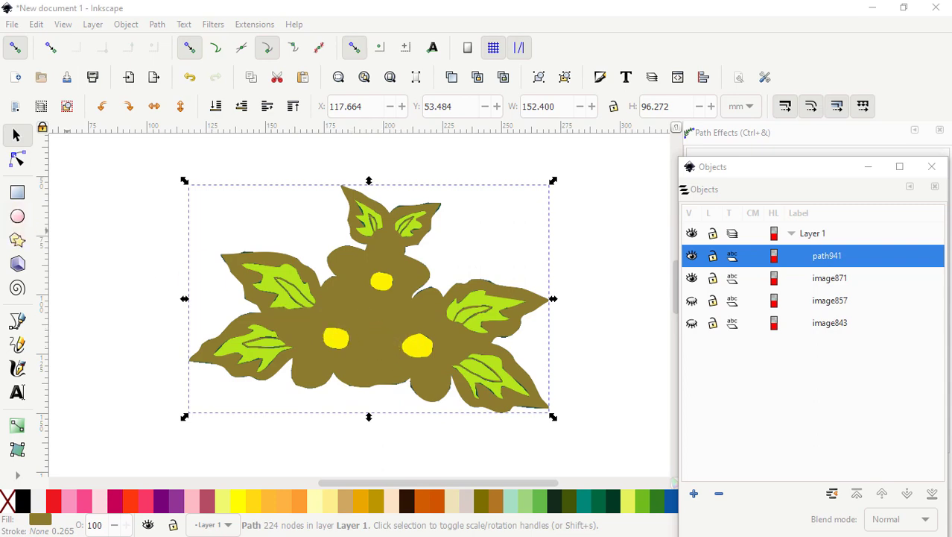
{"action": "mouse_move", "coordinate": [0, 88]}
{"action": "left_mouse_down"}
{"action": "mouse_move", "coordinate": [0, 70]}
{"action": "mouse_move", "coordinate": [87, 67]}
{"action": "mouse_move", "coordinate": [3, 70]}
{"action": "mouse_move", "coordinate": [0, 81]}
{"action": "mouse_move", "coordinate": [310, 59]}
{"action": "mouse_move", "coordinate": [453, 40]}
{"action": "mouse_move", "coordinate": [444, 38]}
{"action": "left_mouse_up"}
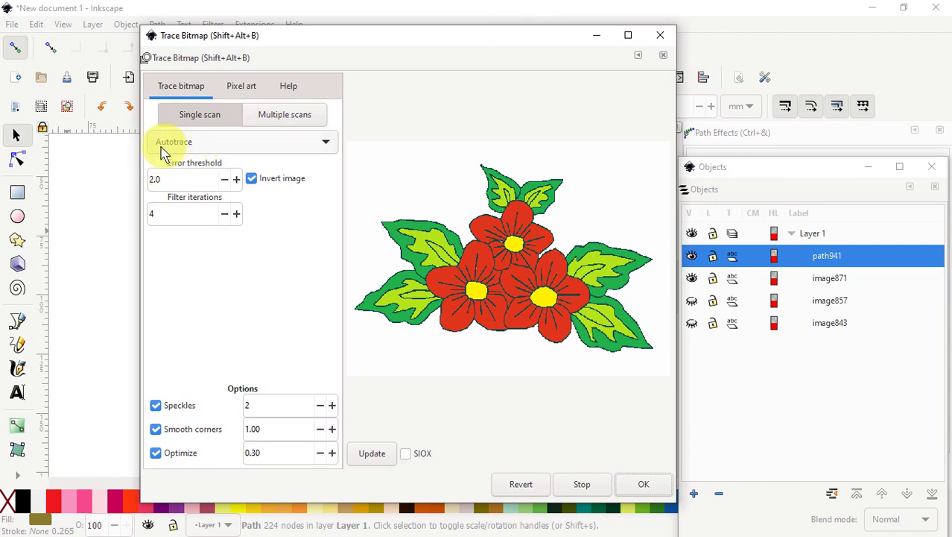
Switch to a multiple-scan Brightness steps trace, set the scans to 4 and refresh the preview
{"action": "left_click", "coordinate": [299, 121]}
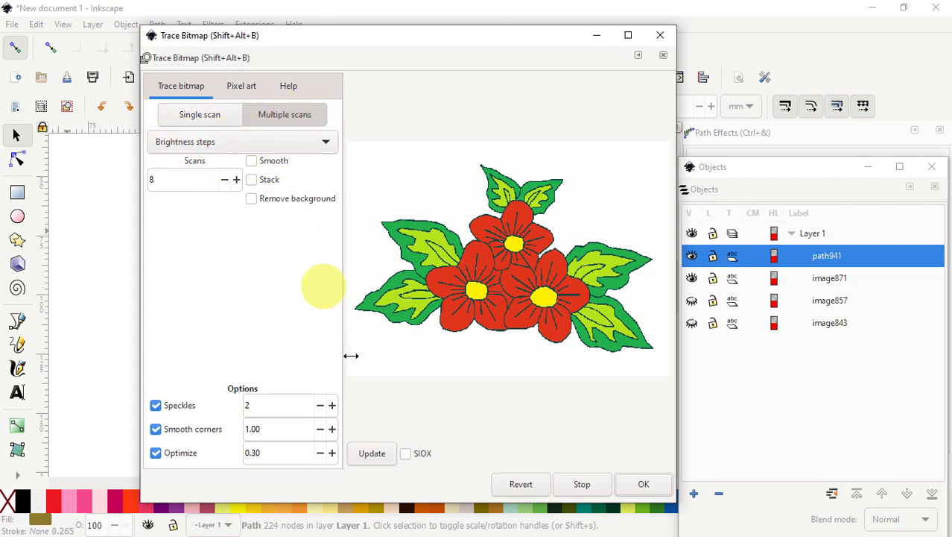
{"action": "left_click", "coordinate": [372, 456]}
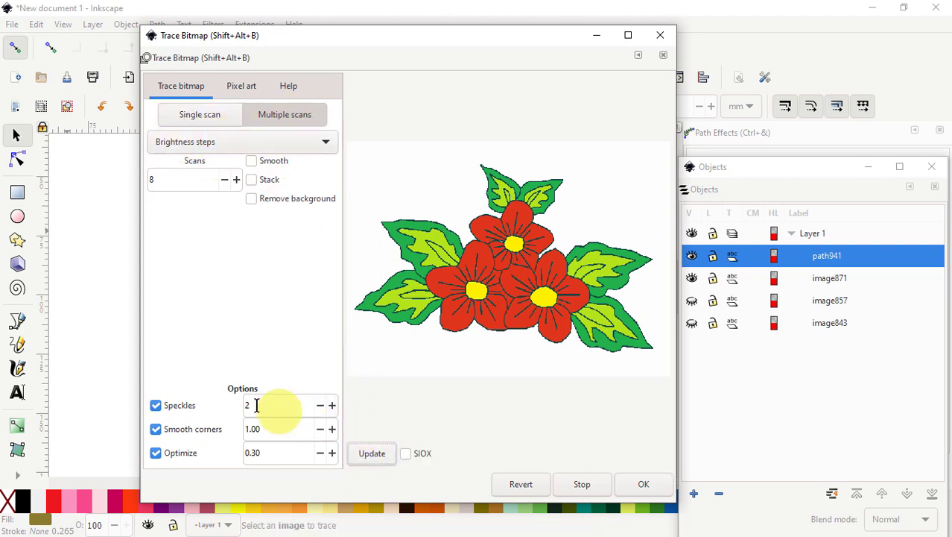
{"action": "left_click", "coordinate": [226, 181]}
{"action": "left_click", "coordinate": [226, 181]}
{"action": "left_click", "coordinate": [227, 181]}
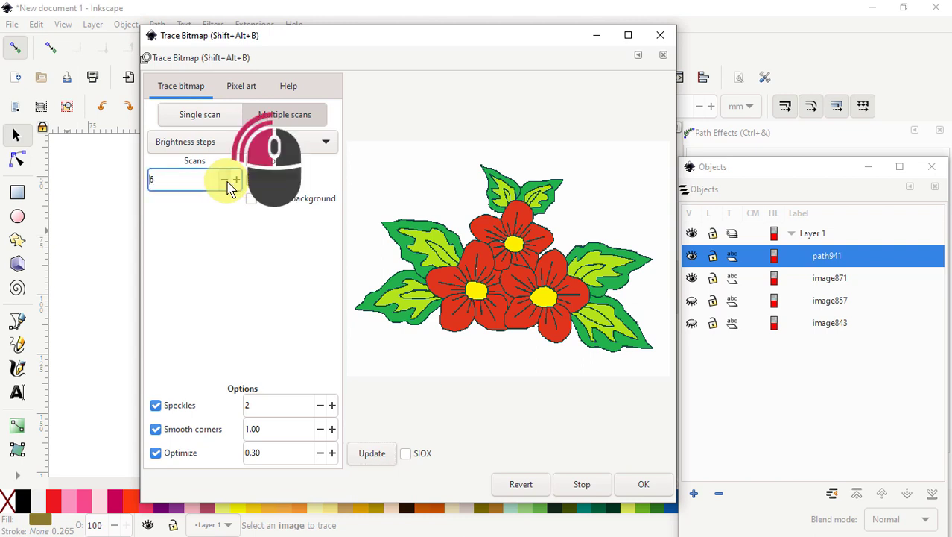
{"action": "left_click", "coordinate": [227, 181]}
{"action": "left_click", "coordinate": [366, 452]}
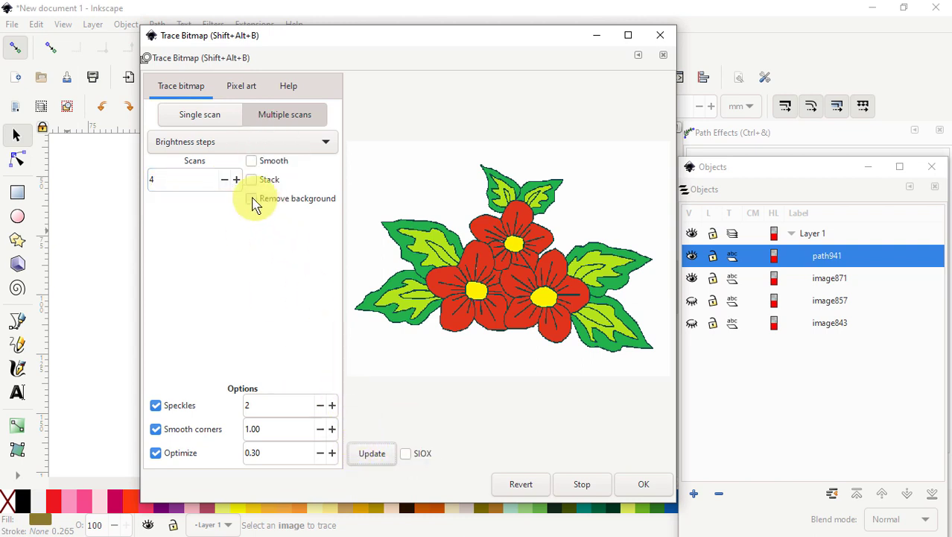
Lower the number of Brightness steps scans to 3 and to 2, refreshing the trace preview each time
{"action": "left_click", "coordinate": [226, 181]}
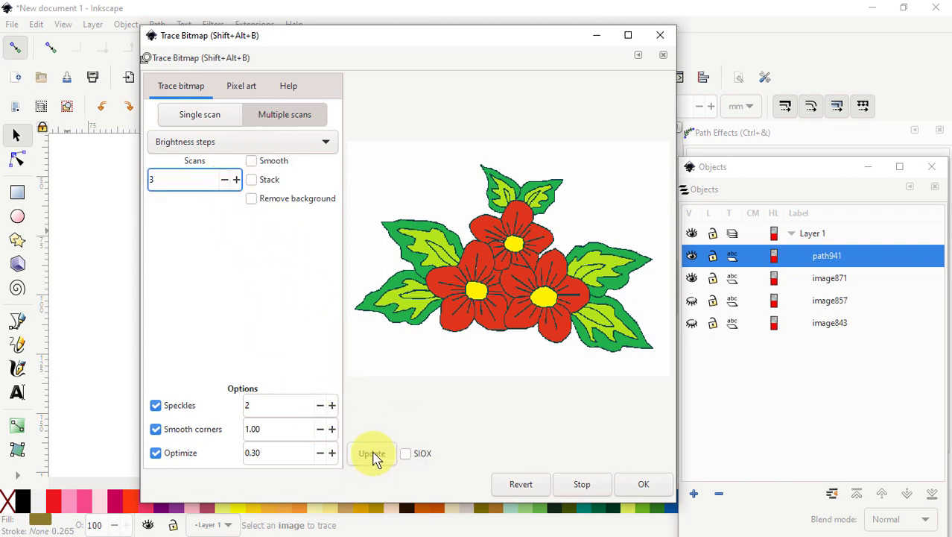
{"action": "left_click", "coordinate": [372, 452]}
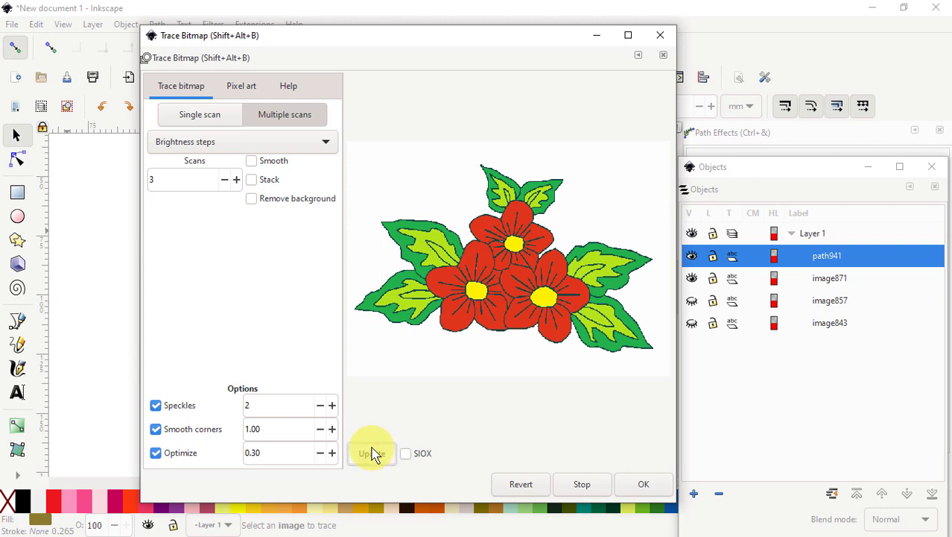
{"action": "left_click", "coordinate": [226, 181]}
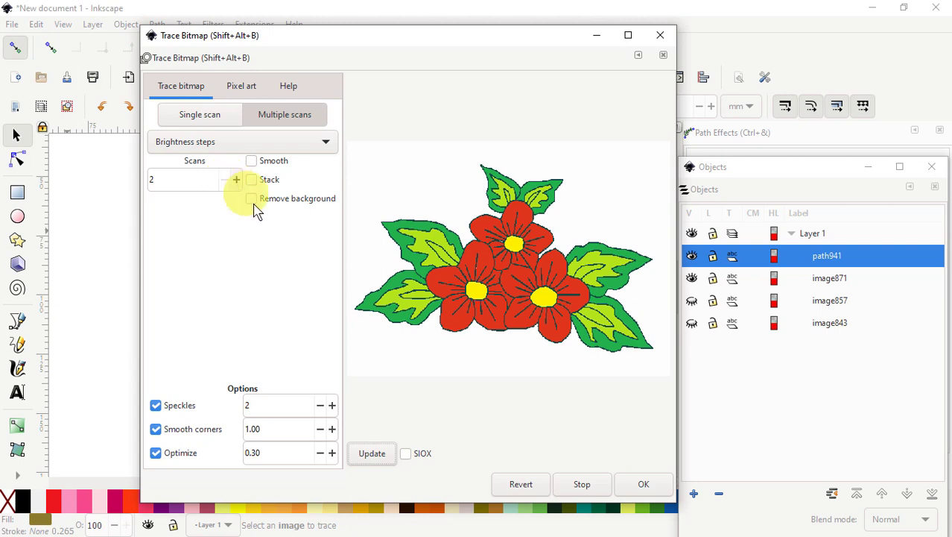
{"action": "left_click", "coordinate": [369, 456]}
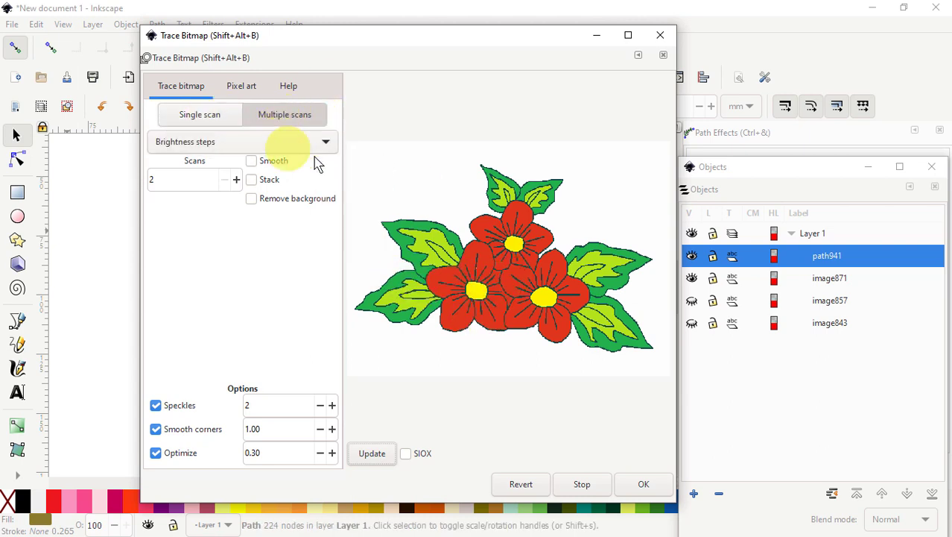
Change the multiple-scan mode to Colors and refresh the preview with 2 scans
{"action": "left_click", "coordinate": [328, 146]}
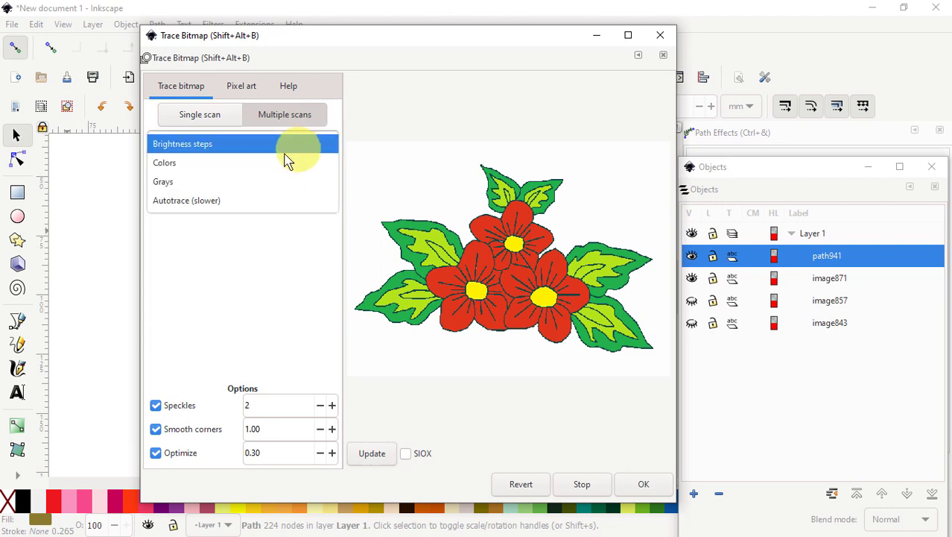
{"action": "left_click", "coordinate": [186, 166]}
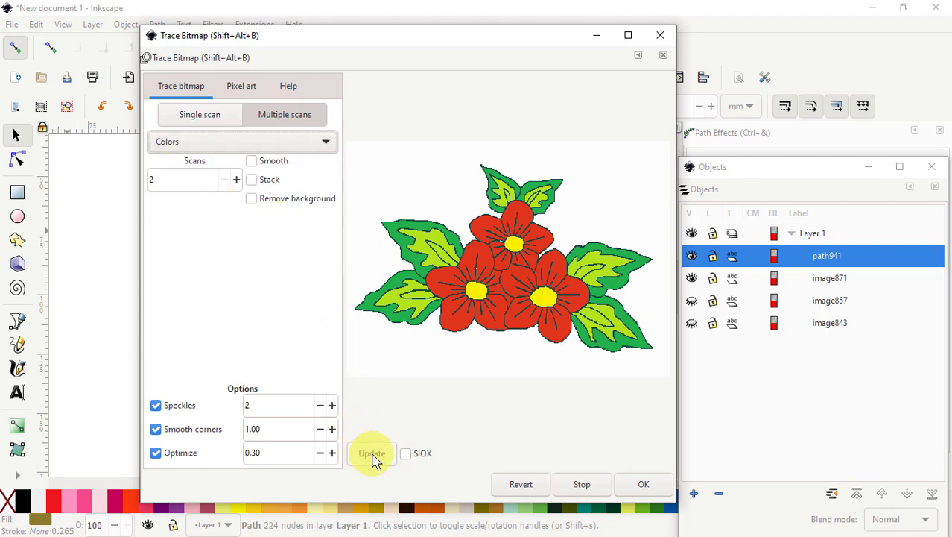
{"action": "left_click", "coordinate": [373, 455]}
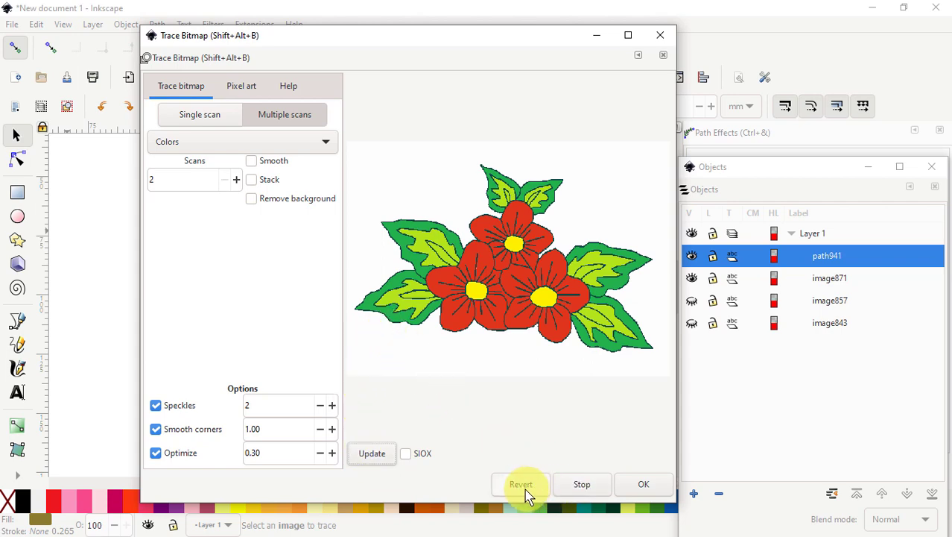
Select the coloured flower bitmap image871 as the trace source and preview it as a two-scan Colors trace
{"action": "left_click_drag", "start_coordinate": [458, 41], "coordinate": [1, 63]}
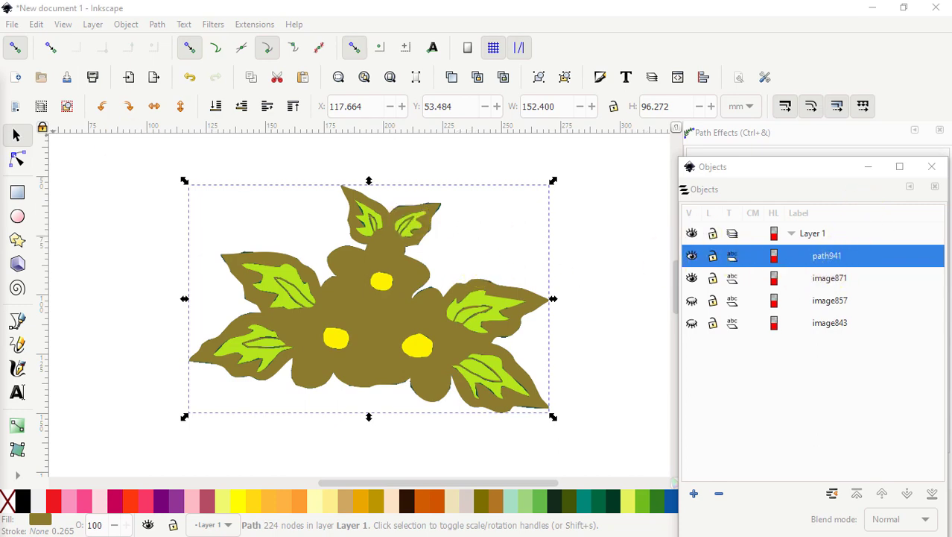
{"action": "key", "text": "shift+alt+b"}
{"action": "mouse_move", "coordinate": [339, 26]}
{"action": "left_mouse_down"}
{"action": "mouse_move", "coordinate": [453, 38]}
{"action": "mouse_move", "coordinate": [440, 50]}
{"action": "left_mouse_up"}
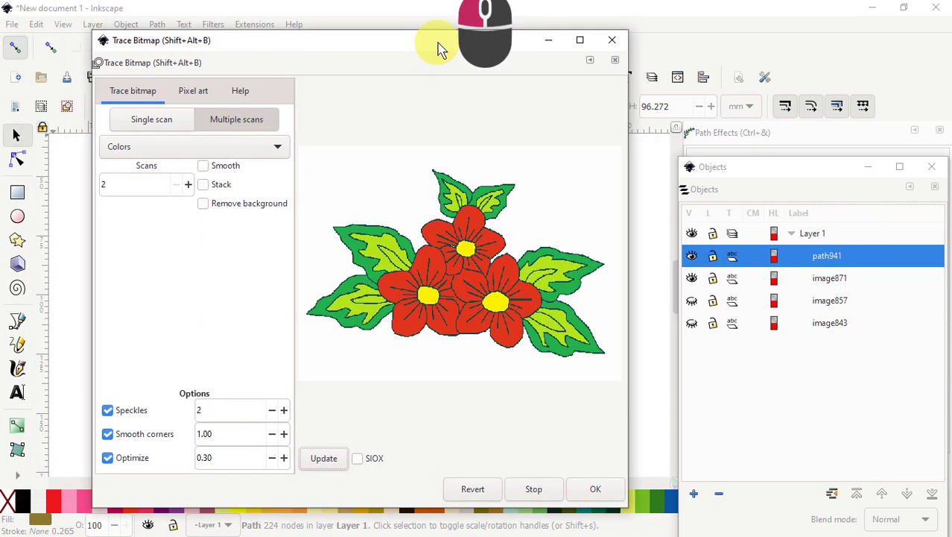
{"action": "left_click", "coordinate": [821, 281]}
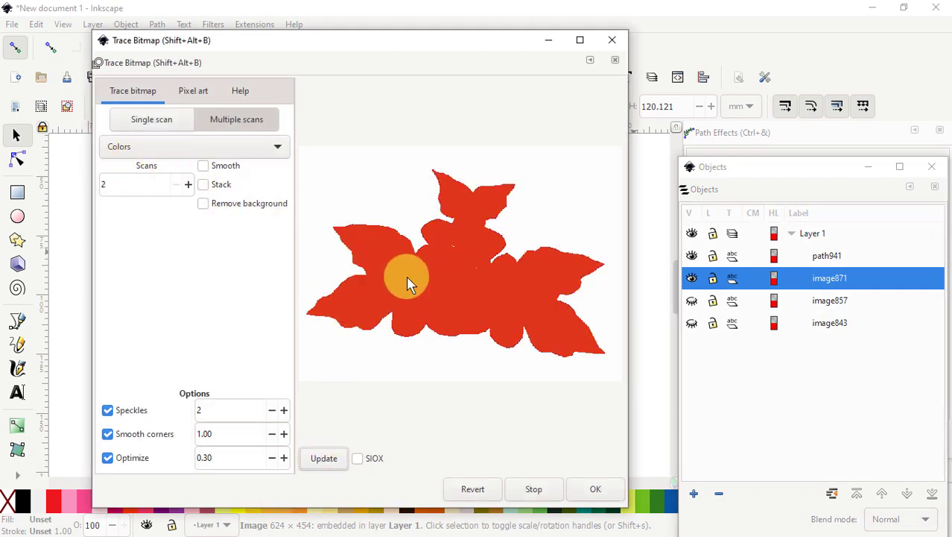
Trace the flower bitmap in Colors mode with 6 scans and move the dialog off the canvas
{"action": "left_click", "coordinate": [190, 184]}
{"action": "left_click", "coordinate": [190, 184]}
{"action": "left_click", "coordinate": [190, 185]}
{"action": "left_click", "coordinate": [190, 184]}
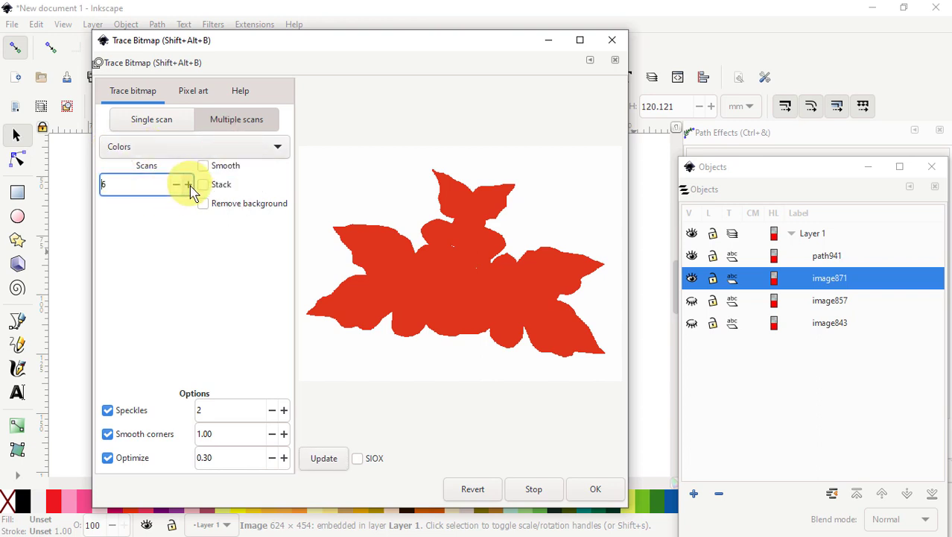
{"action": "left_click", "coordinate": [322, 458]}
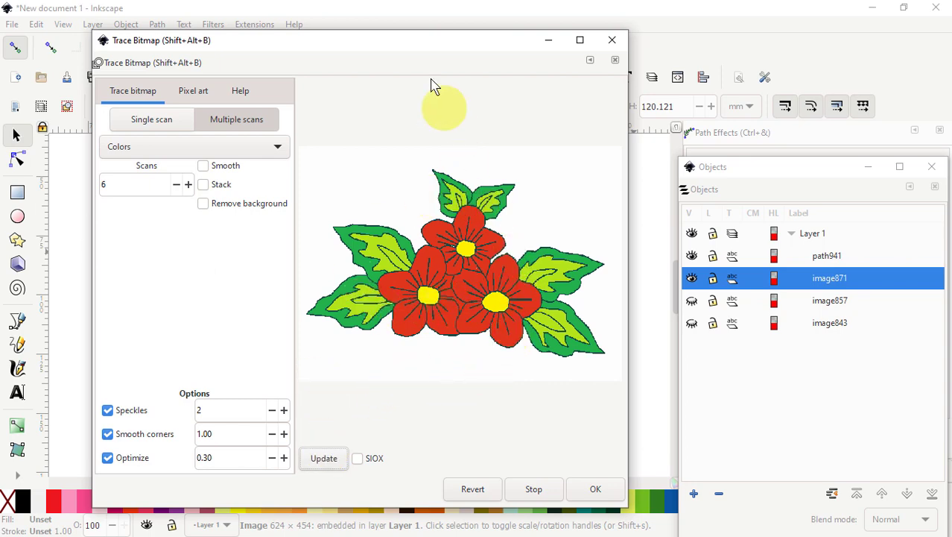
{"action": "mouse_move", "coordinate": [406, 50]}
{"action": "left_mouse_down"}
{"action": "mouse_move", "coordinate": [0, 67]}
{"action": "mouse_move", "coordinate": [0, 112]}
{"action": "mouse_move", "coordinate": [185, 100]}
{"action": "mouse_move", "coordinate": [309, 116]}
{"action": "mouse_move", "coordinate": [387, 61]}
{"action": "mouse_move", "coordinate": [0, 97]}
{"action": "left_mouse_up"}
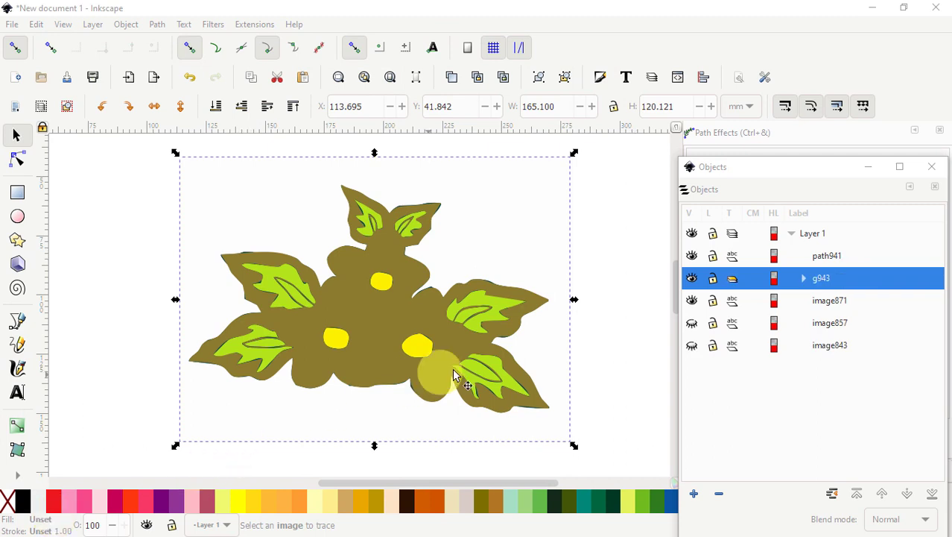
Separate the results by moving the brown Autotrace path to the left and the traced colour group g943 to the right
{"action": "left_click", "coordinate": [799, 283]}
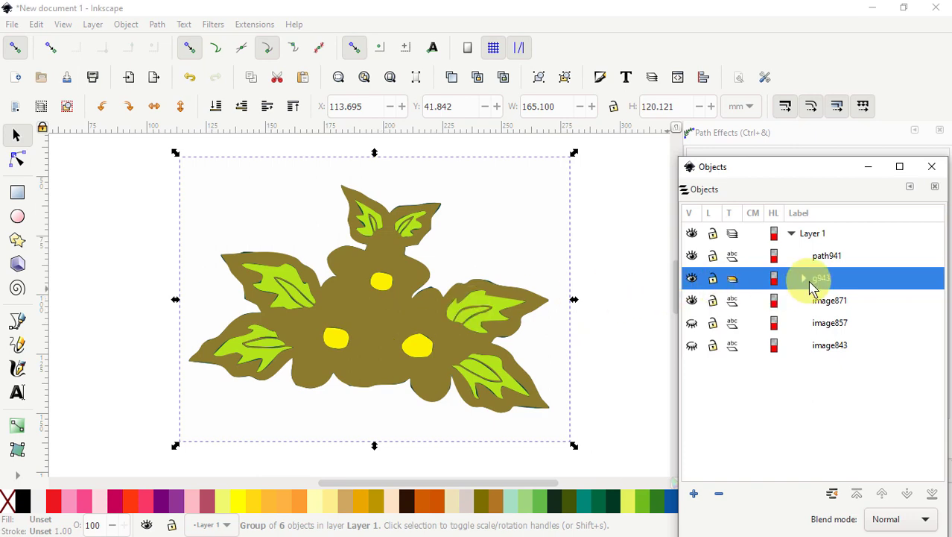
{"action": "left_click_drag", "start_coordinate": [384, 317], "coordinate": [120, 318]}
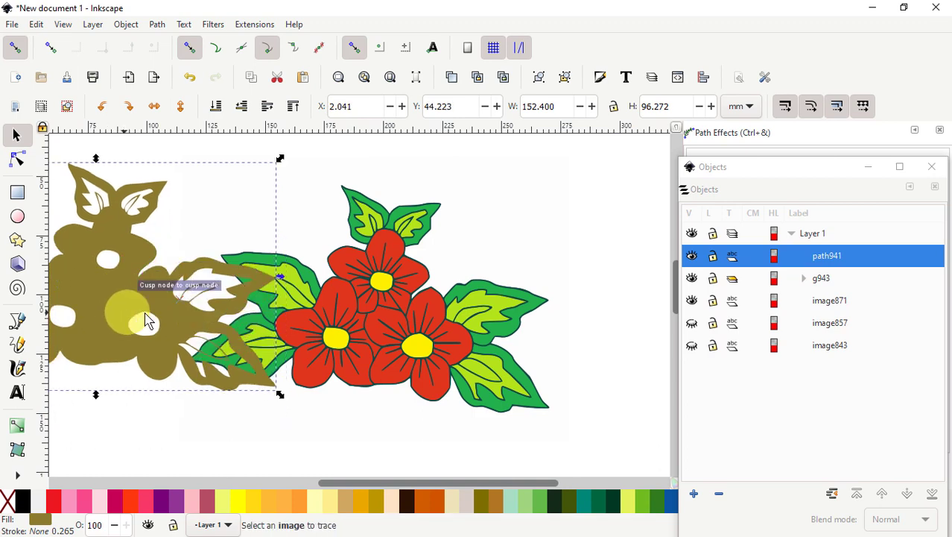
{"action": "left_click", "coordinate": [814, 281]}
{"action": "left_click_drag", "start_coordinate": [382, 323], "coordinate": [553, 274]}
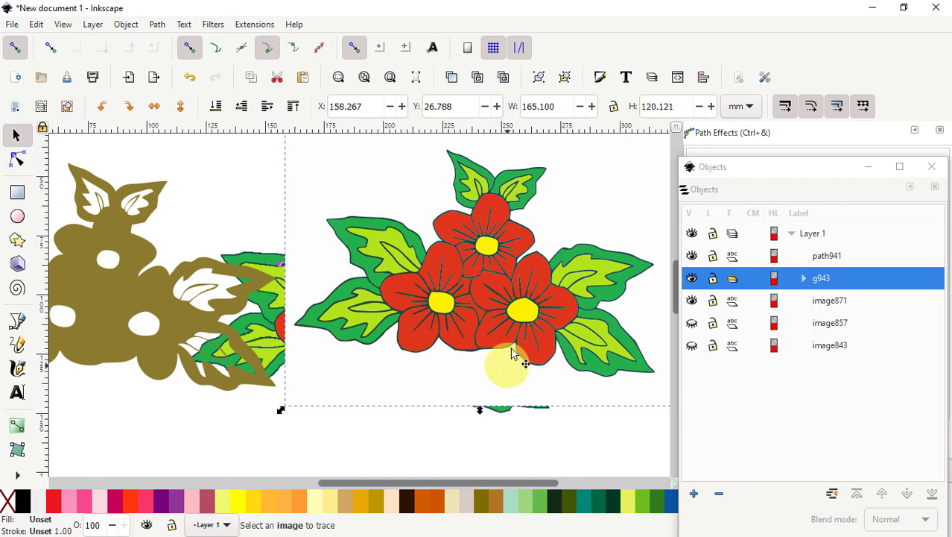
Examine the outlines and fills of the traced colour flowers up close
{"action": "scroll", "coordinate": [497, 290], "scroll_direction": "up", "scroll_amount": 3}
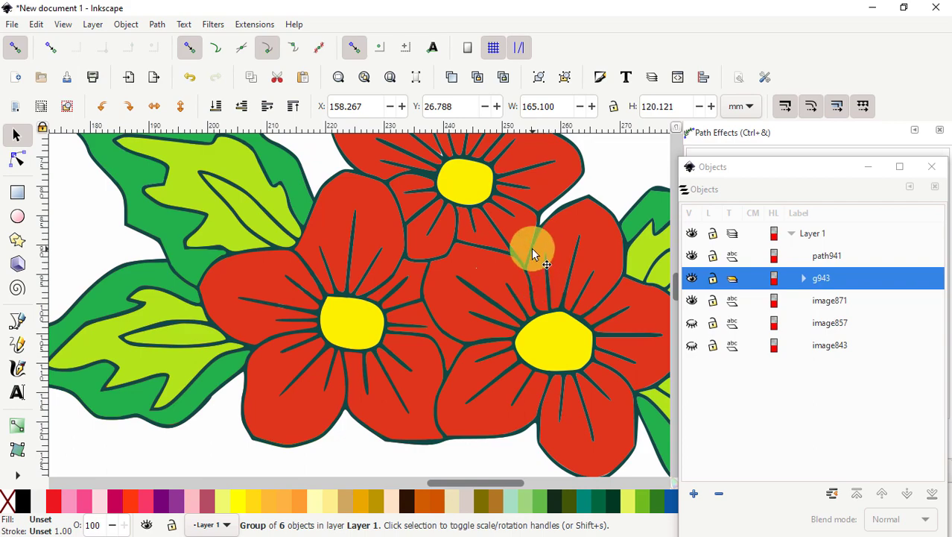
{"action": "left_click_drag", "start_coordinate": [532, 248], "coordinate": [488, 286]}
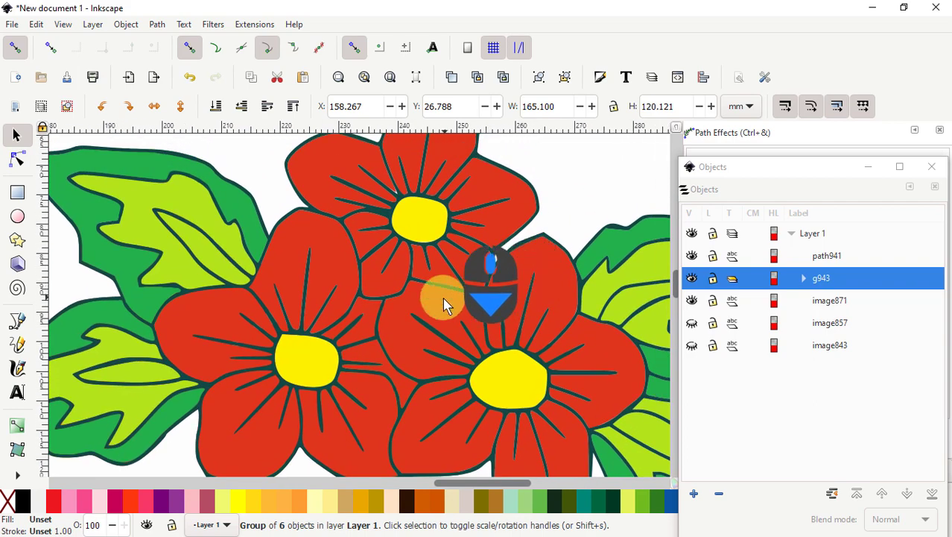
{"action": "scroll", "coordinate": [488, 287], "scroll_direction": "down", "scroll_amount": 3}
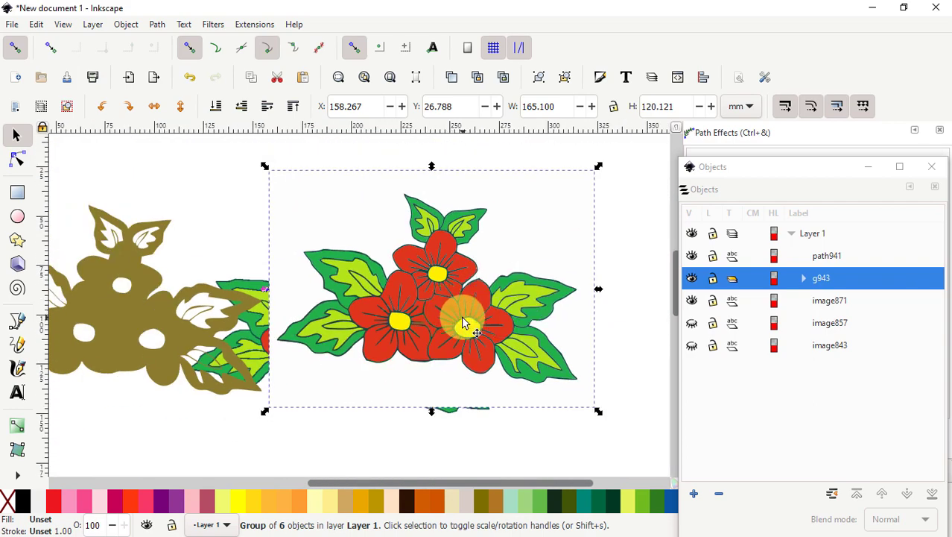
{"action": "scroll", "coordinate": [422, 285], "scroll_direction": "up", "scroll_amount": 2}
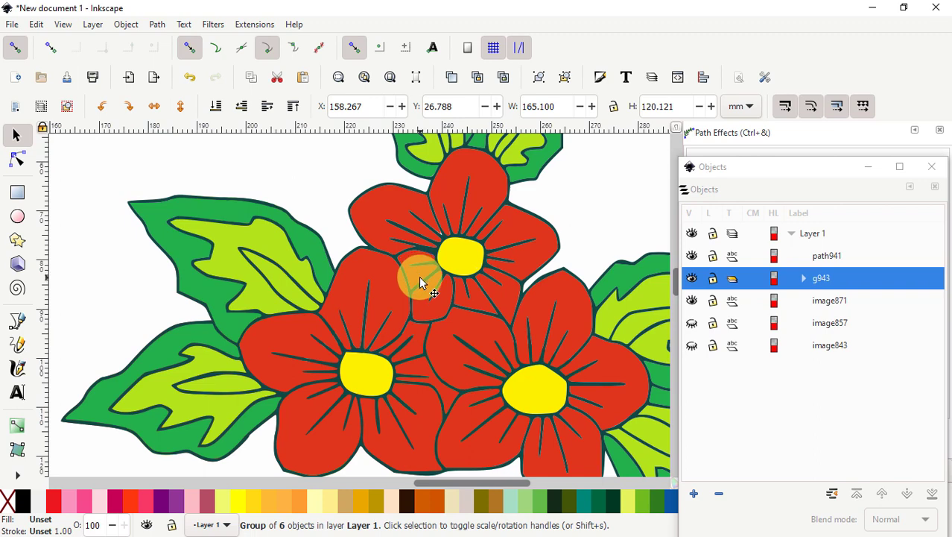
{"action": "scroll", "coordinate": [418, 284], "scroll_direction": "down", "scroll_amount": 1}
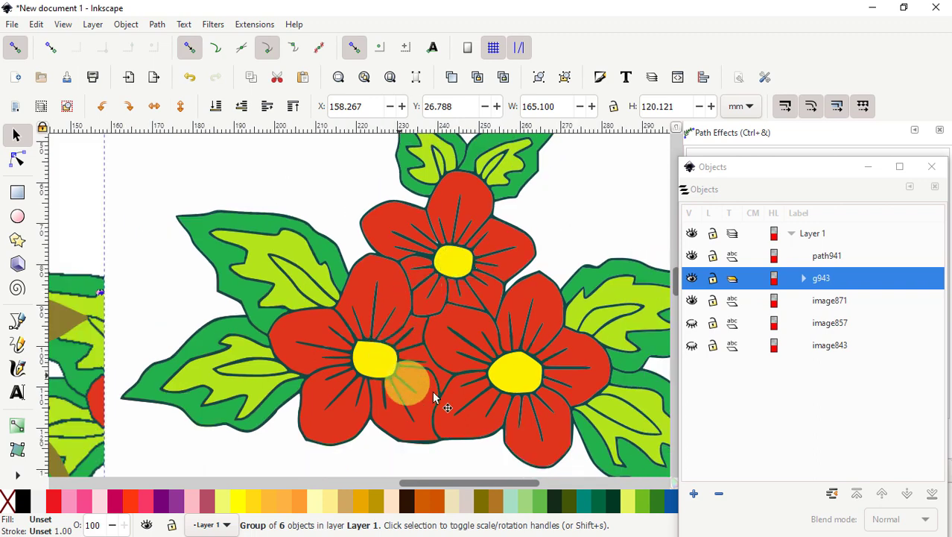
{"action": "scroll", "coordinate": [506, 368], "scroll_direction": "up", "scroll_amount": 3}
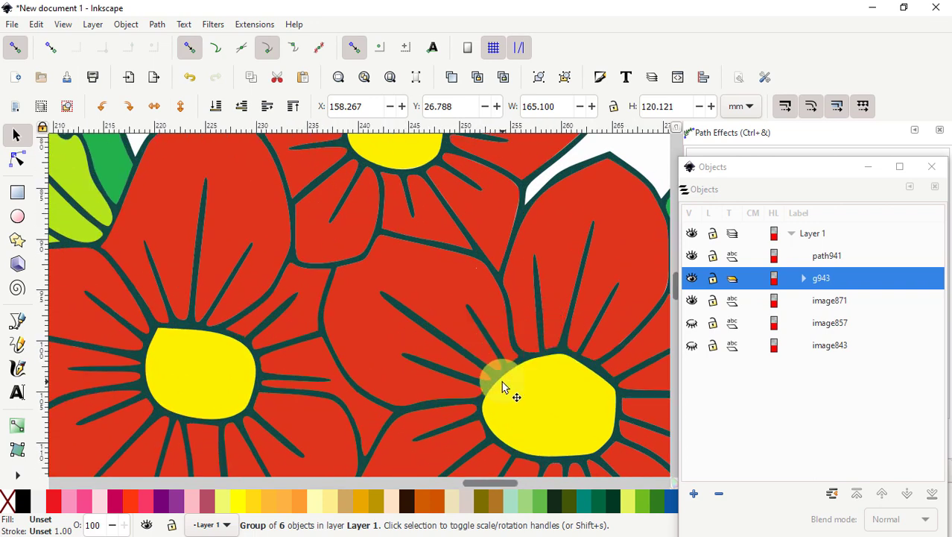
{"action": "scroll", "coordinate": [502, 384], "scroll_direction": "up", "scroll_amount": 1}
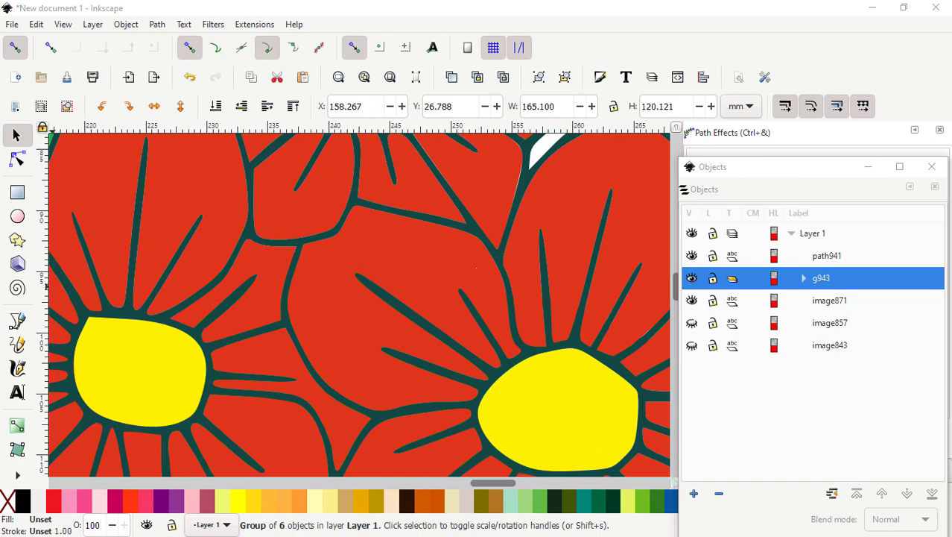
{"action": "left_click_drag", "start_coordinate": [0, 112], "coordinate": [0, 119]}
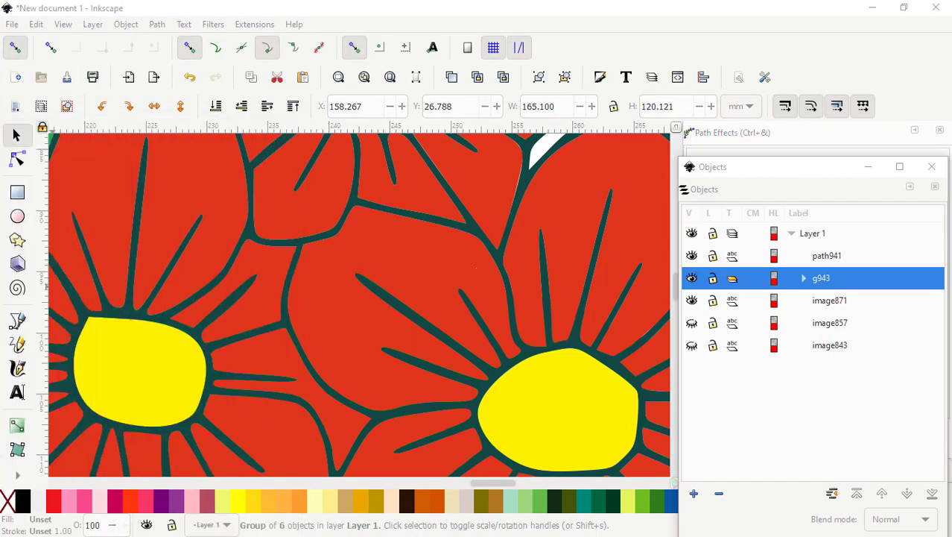
{"action": "scroll", "coordinate": [408, 302], "scroll_direction": "down", "scroll_amount": 7}
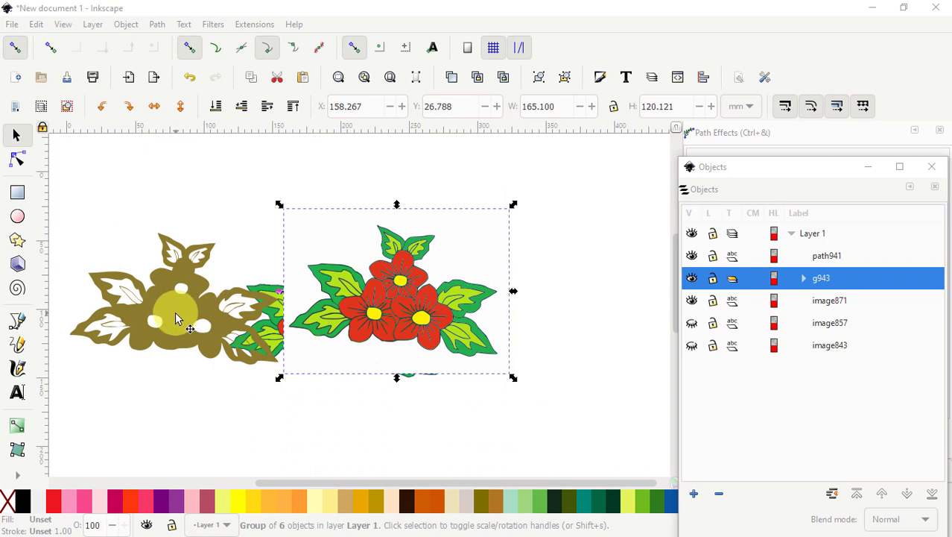
Delete the brown Autotrace path beside the flowers
{"action": "left_click", "coordinate": [177, 319]}
{"action": "right_click", "coordinate": [177, 319]}
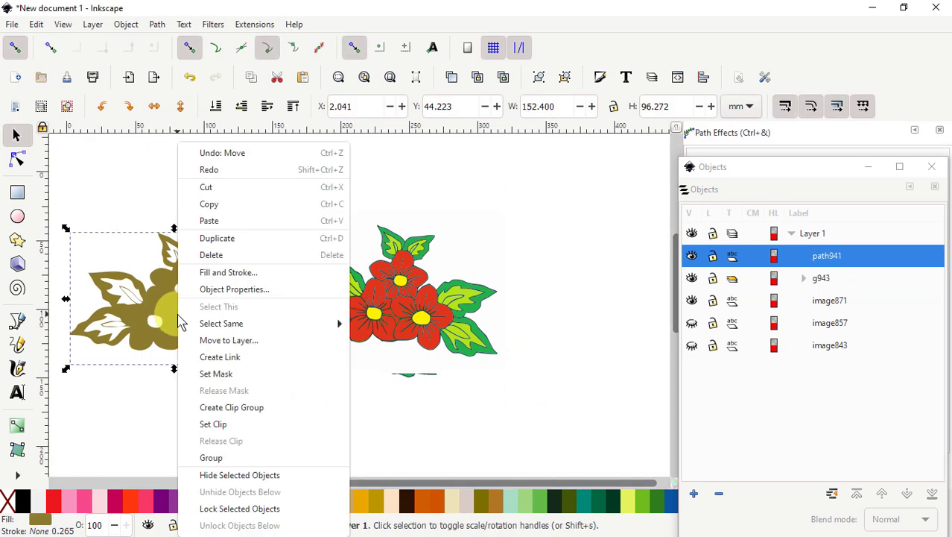
{"action": "left_click", "coordinate": [213, 255]}
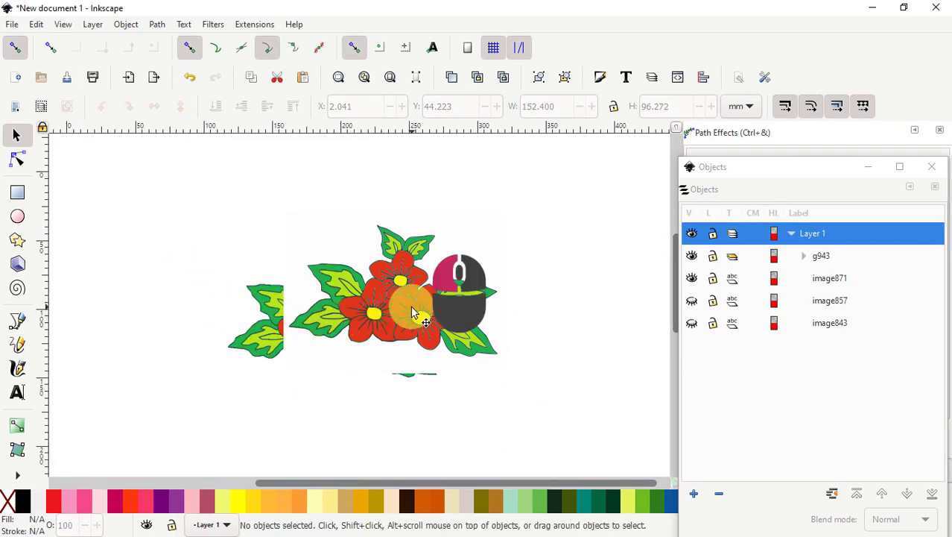
Select the traced colour group g943 and compare its edges with the original bitmap behind it
{"action": "left_click", "coordinate": [412, 313]}
{"action": "right_click", "coordinate": [412, 313]}
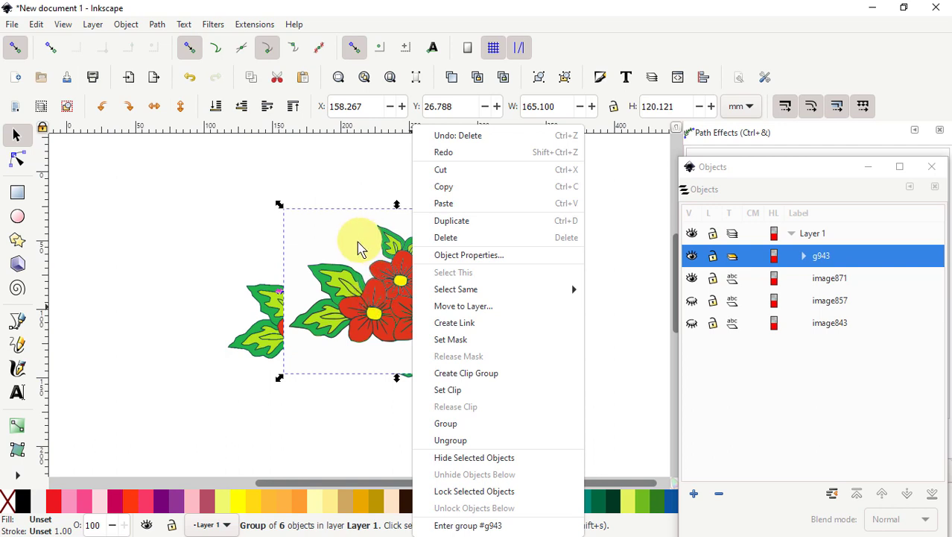
{"action": "left_click", "coordinate": [269, 285]}
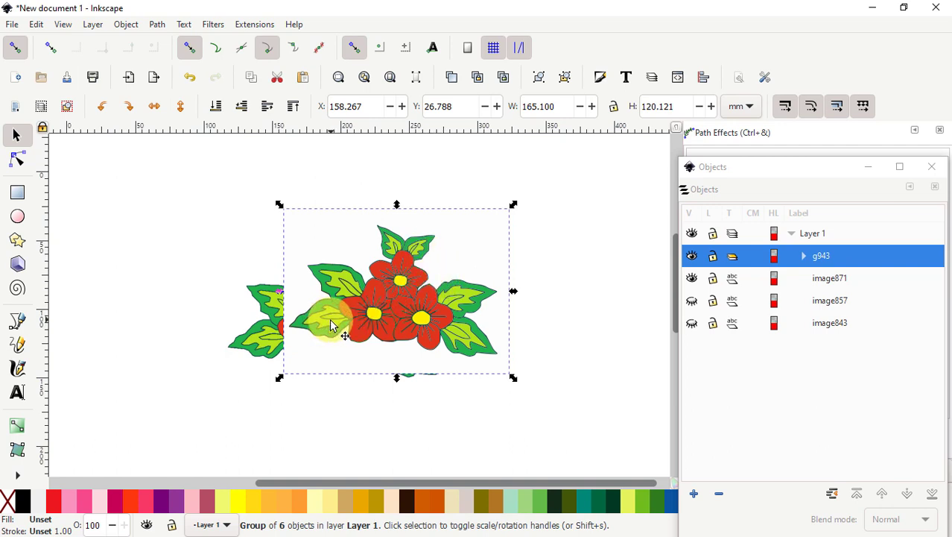
{"action": "scroll", "coordinate": [332, 324], "scroll_direction": "up", "scroll_amount": 3, "text": "ctrl"}
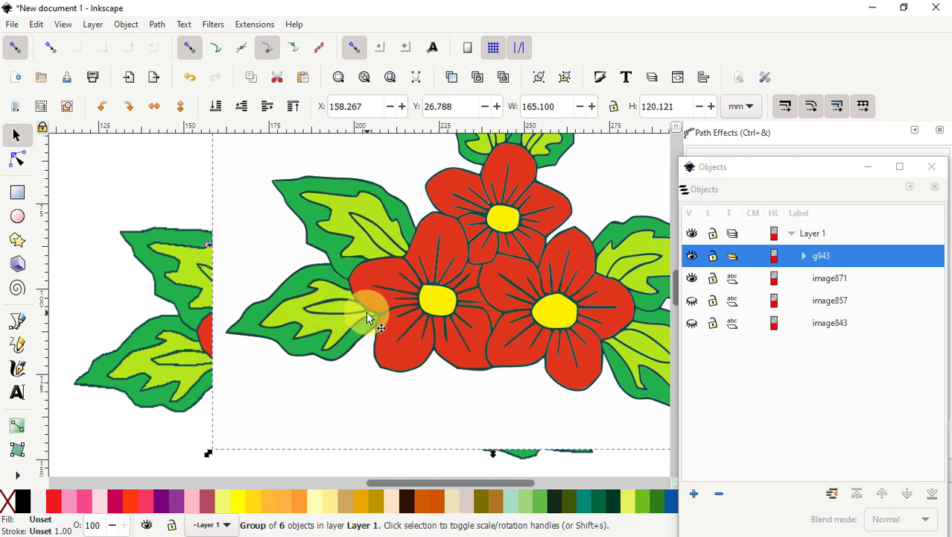
{"action": "scroll", "coordinate": [361, 254], "scroll_direction": "down", "scroll_amount": 3}
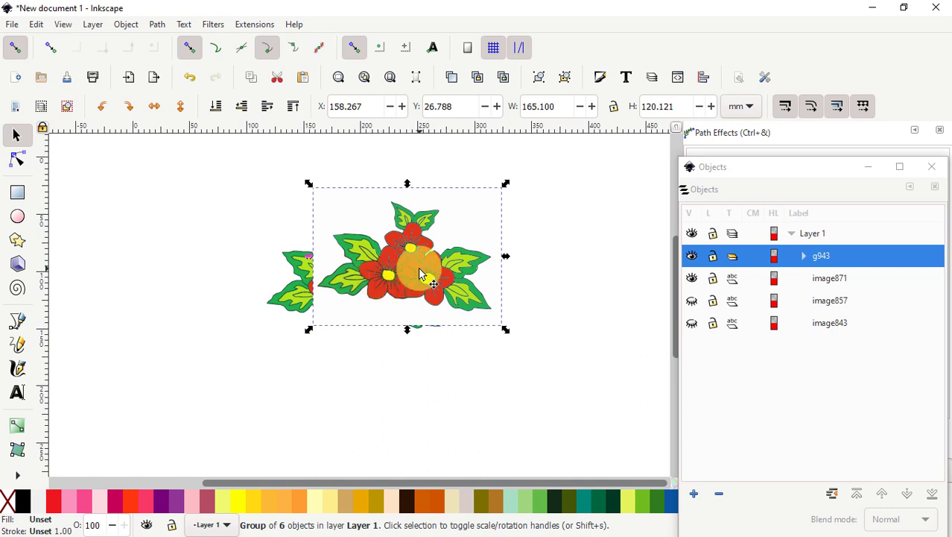
Delete the traced colour group g943 and the original colour flower bitmap image871 beneath it
{"action": "left_click_drag", "start_coordinate": [420, 269], "coordinate": [382, 288]}
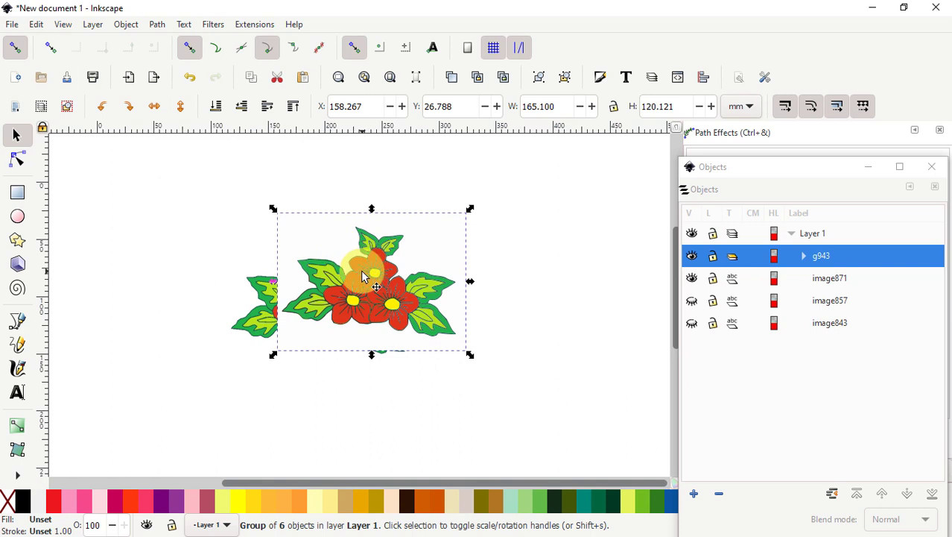
{"action": "right_click", "coordinate": [363, 278]}
{"action": "left_click", "coordinate": [400, 236]}
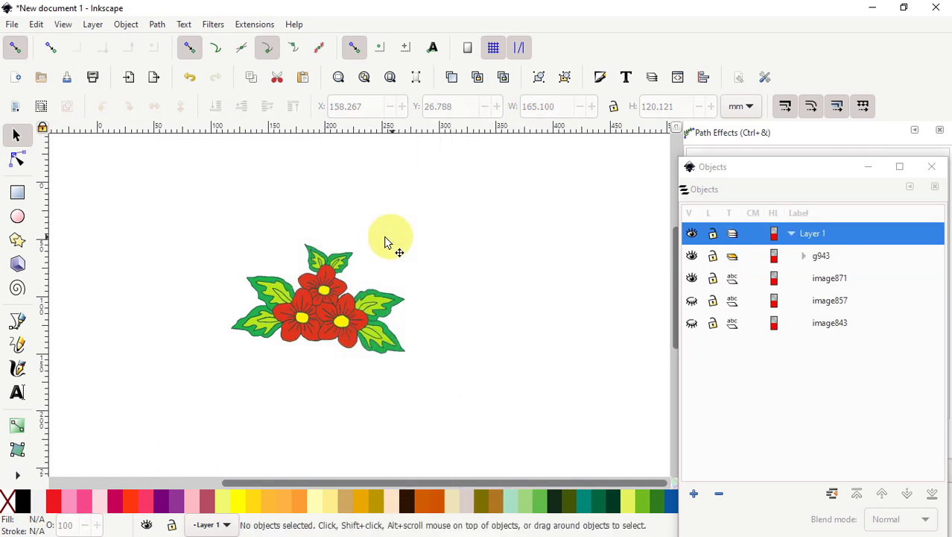
{"action": "left_click", "coordinate": [333, 318]}
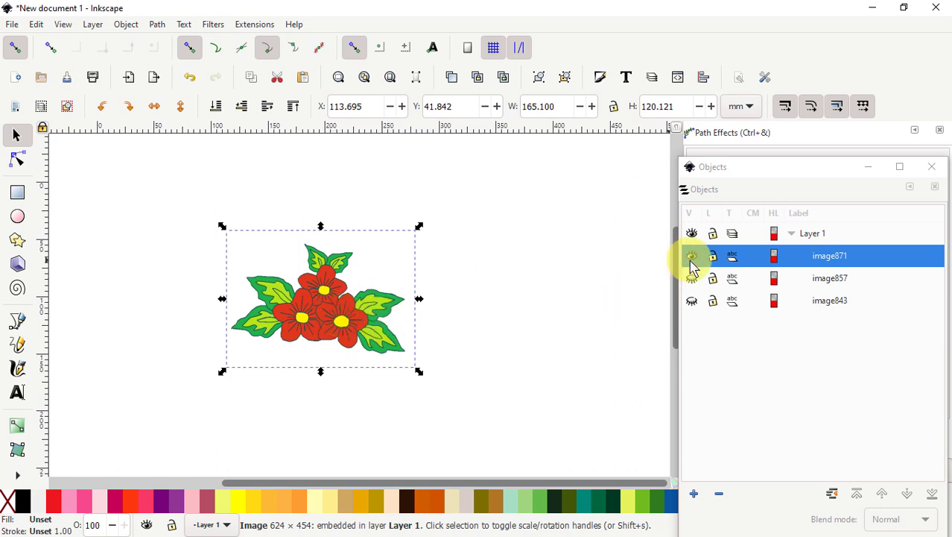
{"action": "right_click", "coordinate": [335, 295]}
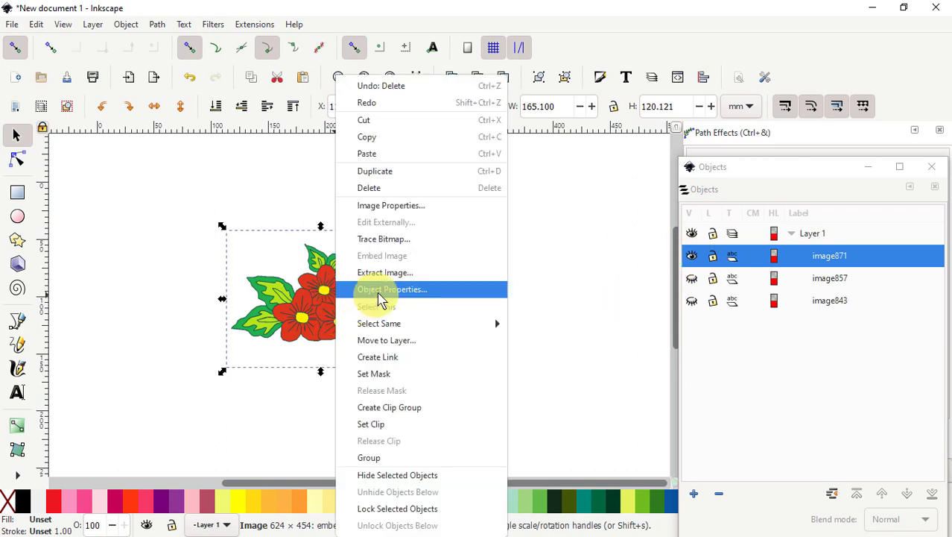
{"action": "left_click", "coordinate": [376, 189]}
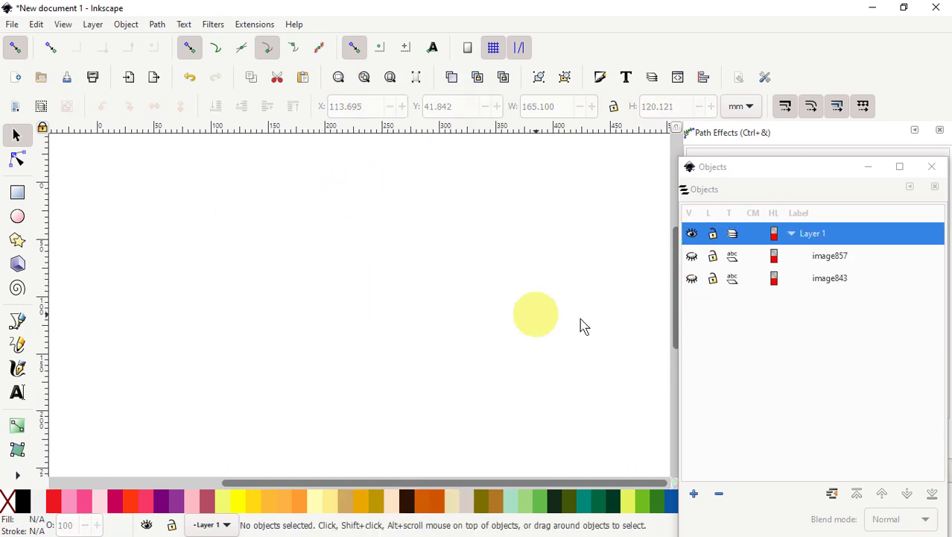
Select the hidden bitmap image857 with white flower outlines on black, make it visible and view it up close
{"action": "left_click", "coordinate": [755, 261]}
{"action": "left_click", "coordinate": [692, 255]}
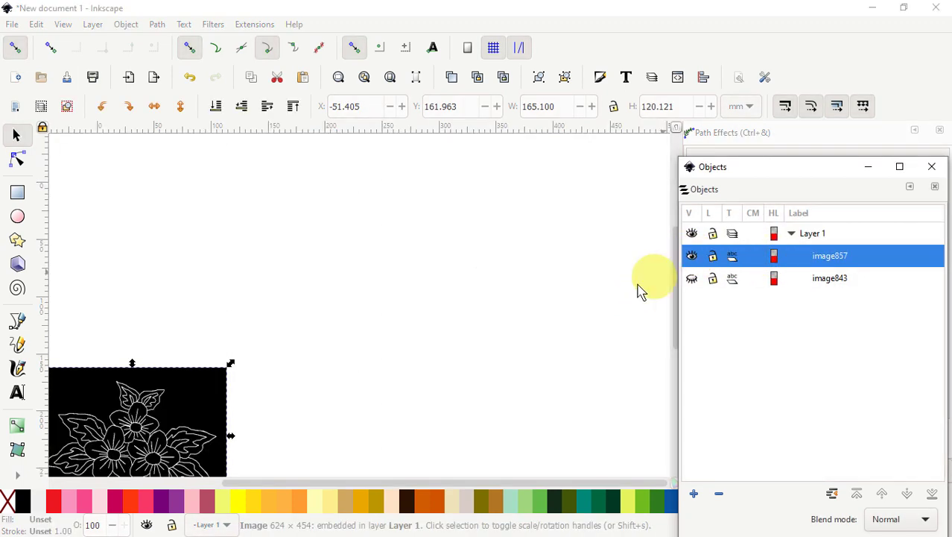
{"action": "scroll", "coordinate": [424, 325], "scroll_direction": "down", "scroll_amount": 3}
{"action": "scroll", "coordinate": [237, 426], "scroll_direction": "up", "scroll_amount": 2}
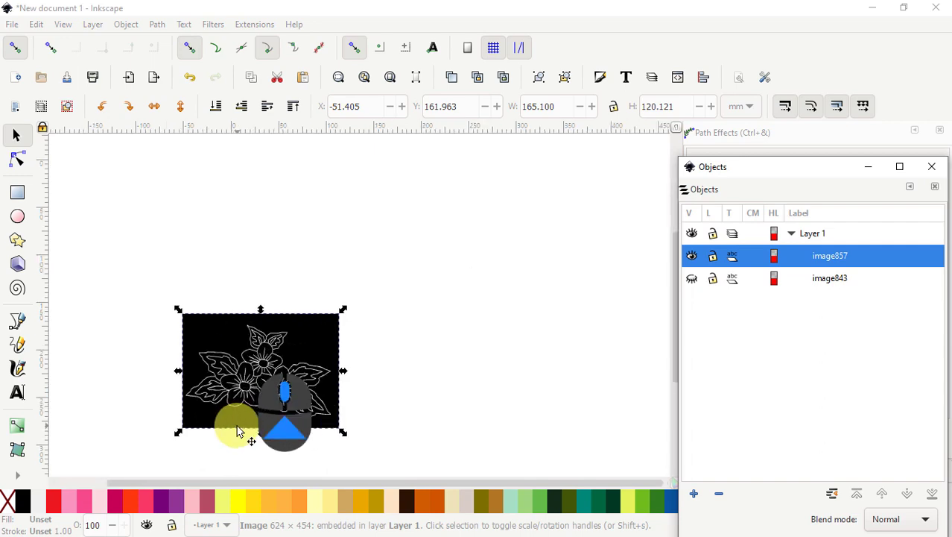
{"action": "scroll", "coordinate": [237, 430], "scroll_direction": "up", "scroll_amount": 2}
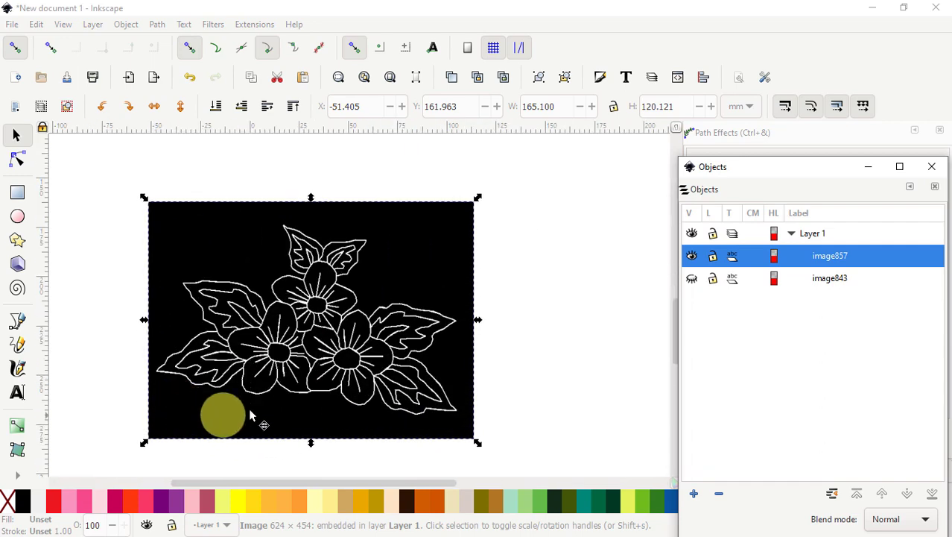
{"action": "left_click", "coordinate": [386, 279]}
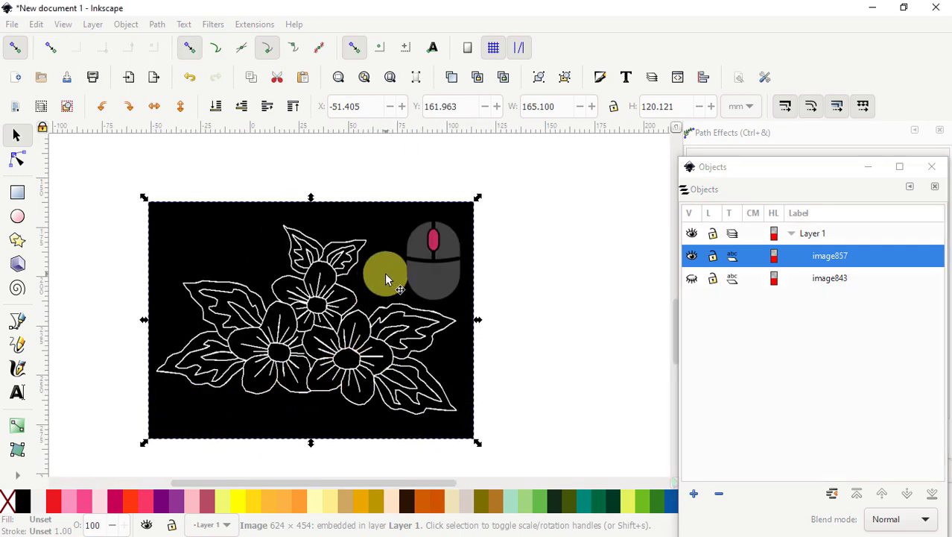
{"action": "left_click_drag", "start_coordinate": [384, 272], "coordinate": [435, 240]}
{"action": "scroll", "coordinate": [435, 240], "scroll_direction": "up", "scroll_amount": 1}
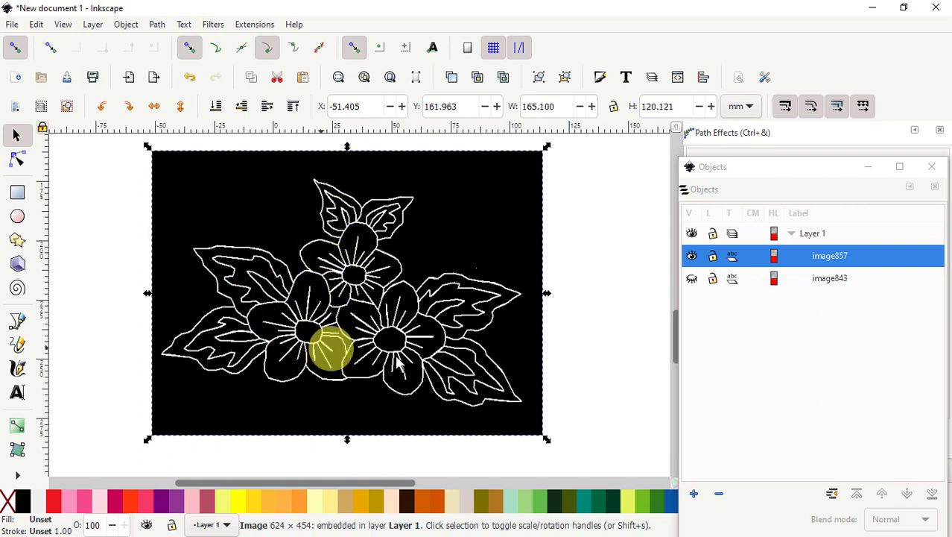
Open Trace Bitmap for the white-on-black flower bitmap and choose a single scan with Brightness cutoff
{"action": "left_click", "coordinate": [157, 28]}
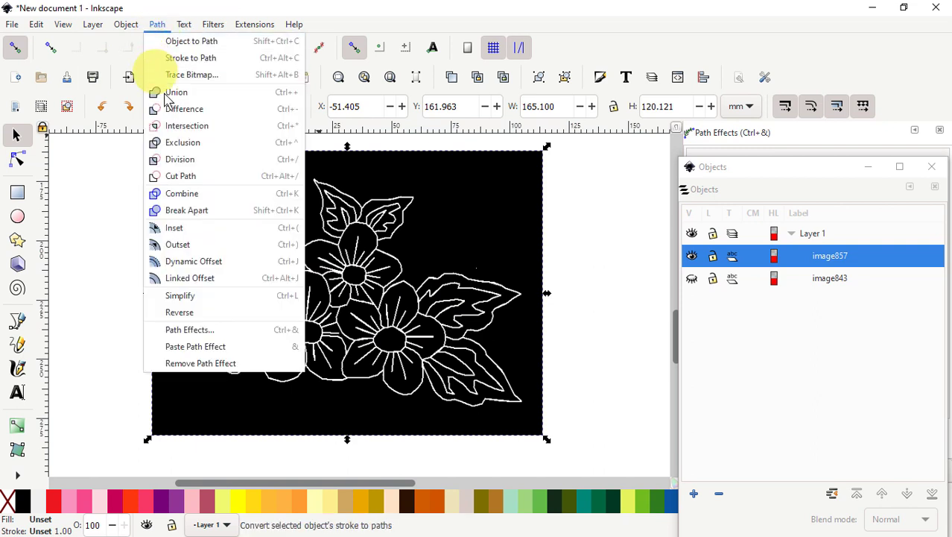
{"action": "left_click", "coordinate": [196, 75]}
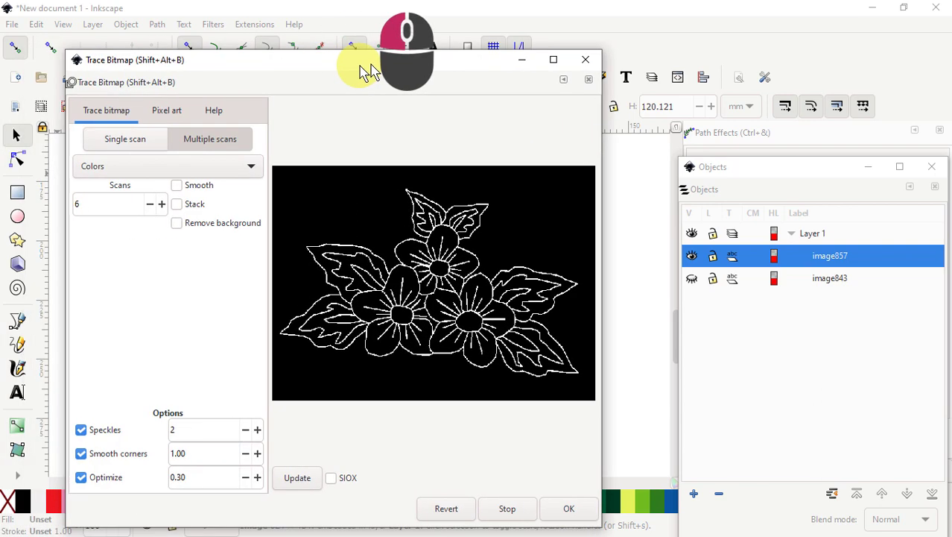
{"action": "left_click_drag", "start_coordinate": [366, 68], "coordinate": [419, 49]}
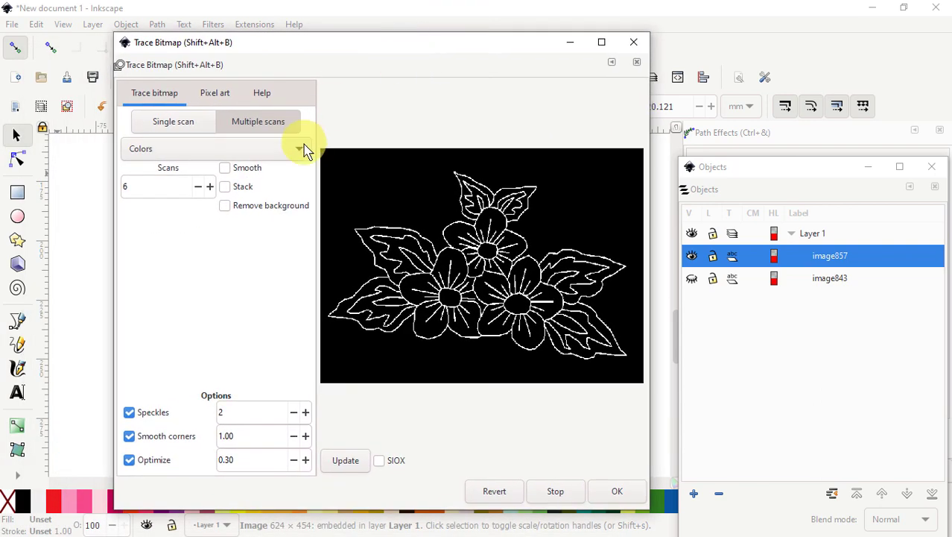
{"action": "left_click", "coordinate": [174, 123]}
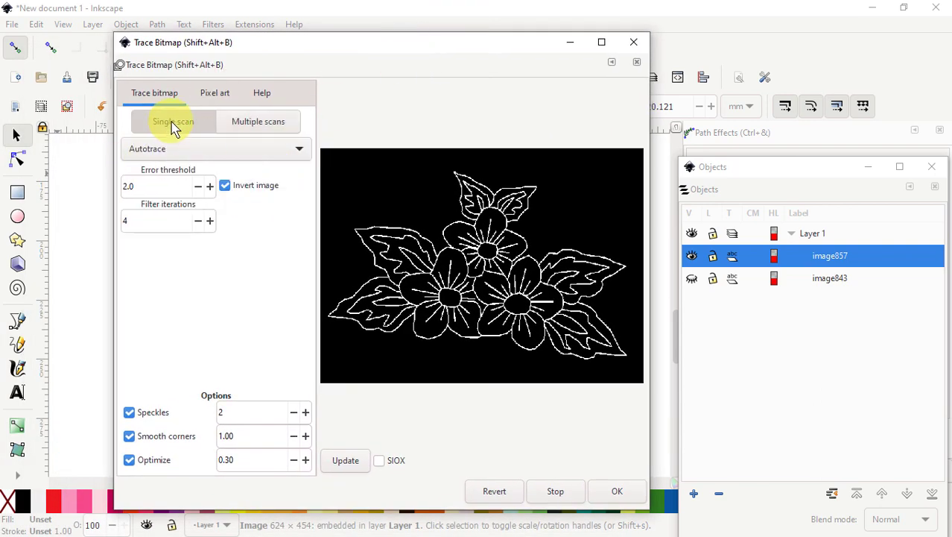
{"action": "left_click", "coordinate": [300, 155]}
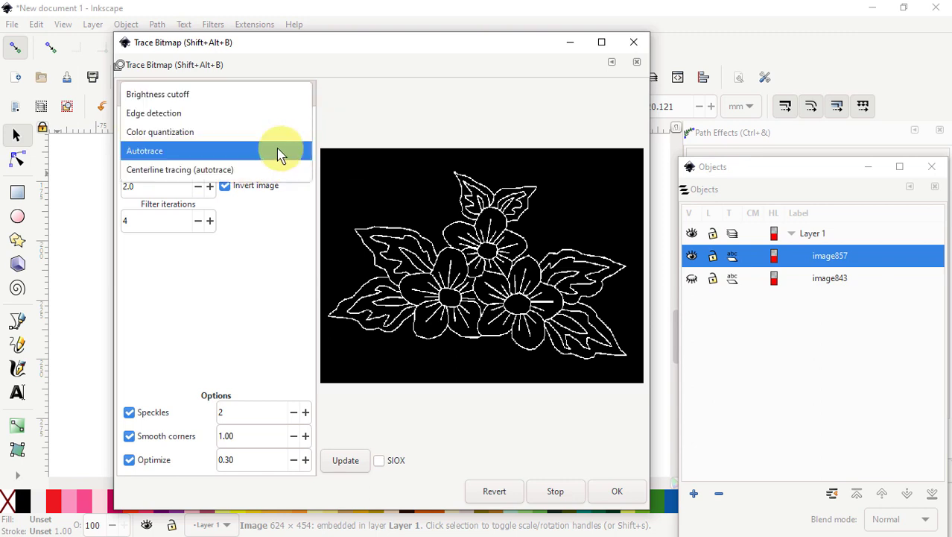
{"action": "left_click", "coordinate": [165, 100]}
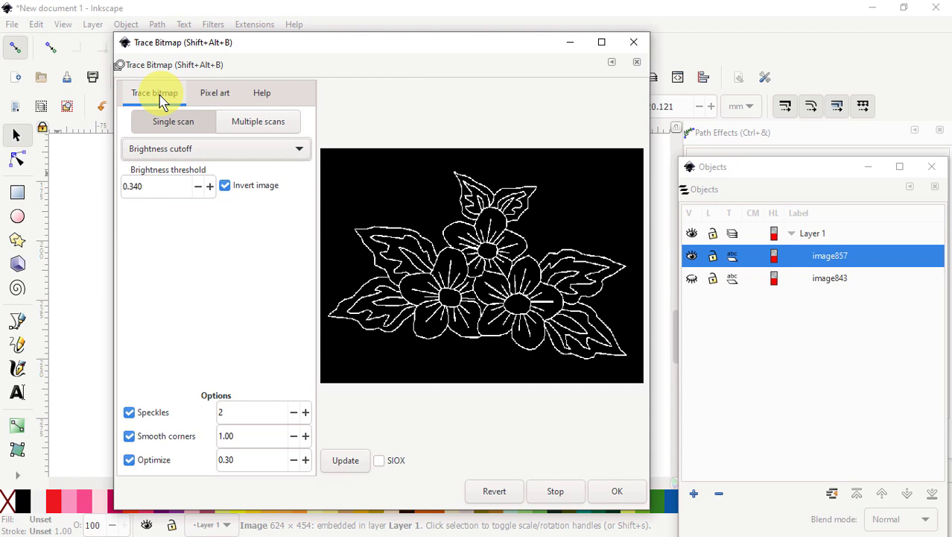
Turn off image inversion for the single-scan trace and update the preview
{"action": "left_click", "coordinate": [226, 186]}
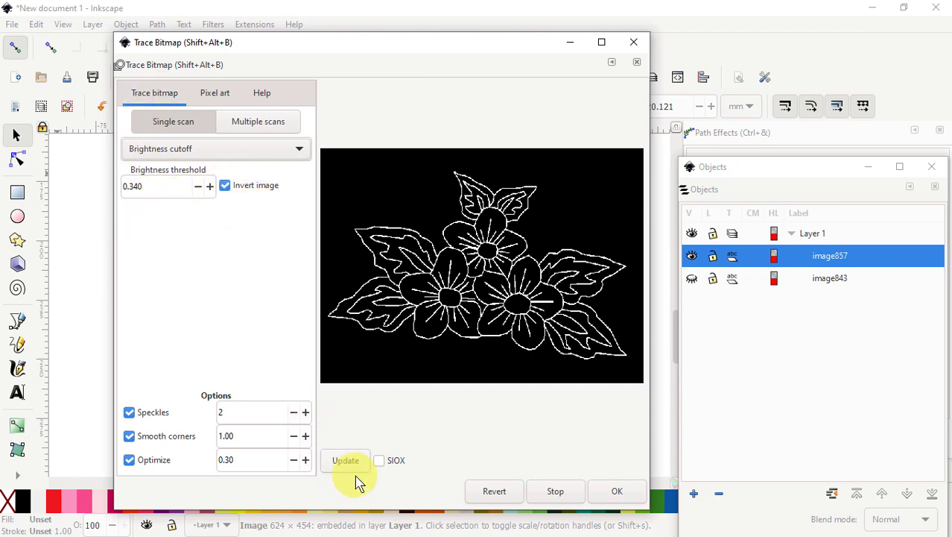
{"action": "left_click", "coordinate": [226, 186]}
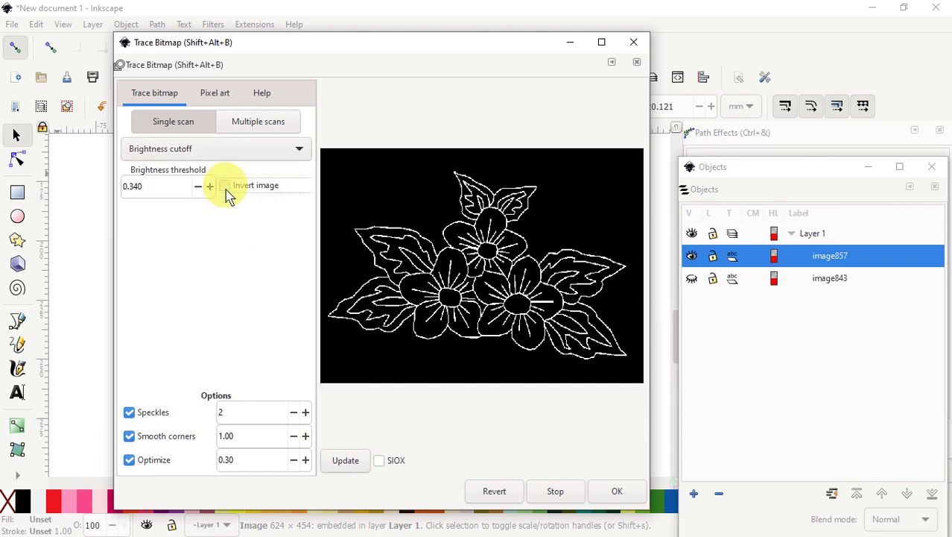
{"action": "left_click", "coordinate": [345, 462]}
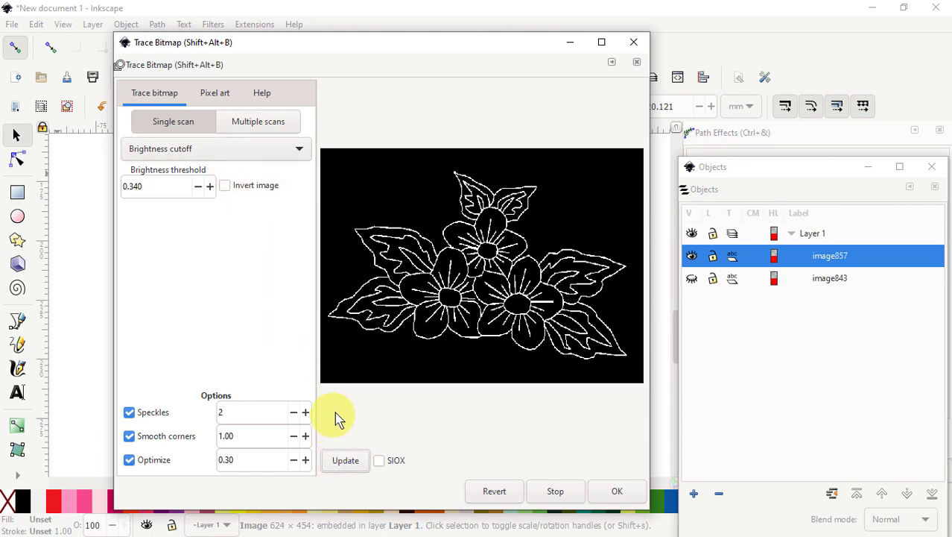
Raise the brightness threshold to 0.430 without inversion and update the trace preview
{"action": "left_click", "coordinate": [210, 186]}
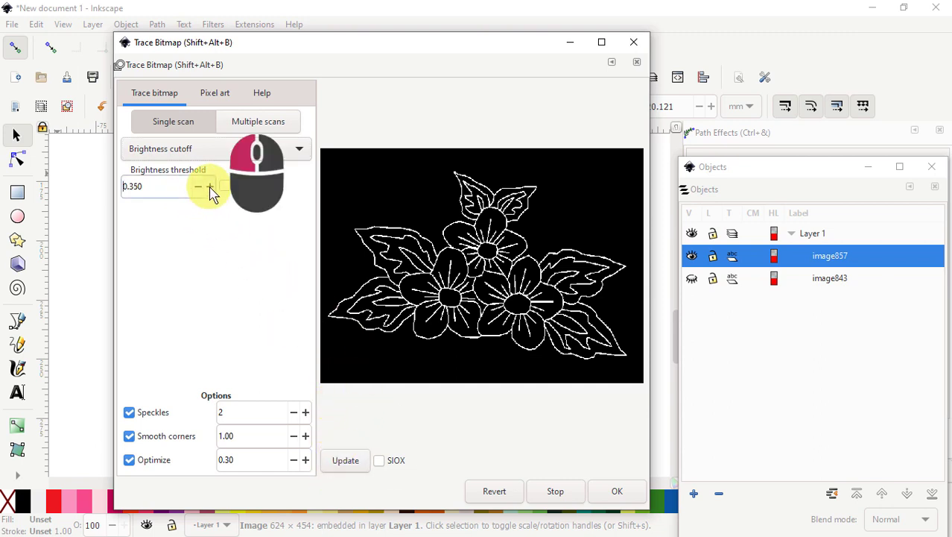
{"action": "left_click", "coordinate": [210, 186]}
{"action": "left_click", "coordinate": [210, 186]}
{"action": "left_click", "coordinate": [210, 187]}
{"action": "left_click", "coordinate": [210, 186]}
{"action": "left_click", "coordinate": [211, 187]}
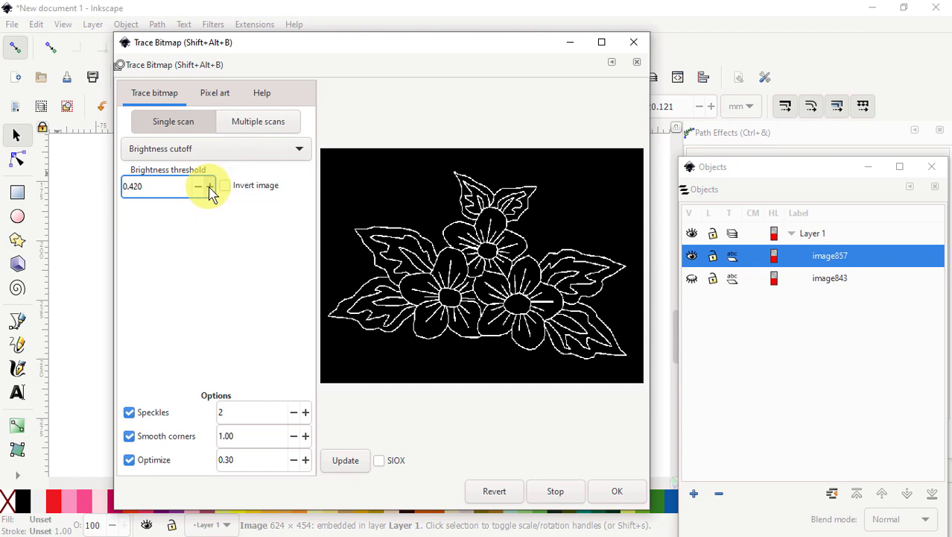
{"action": "left_click", "coordinate": [210, 187]}
{"action": "left_click", "coordinate": [347, 462]}
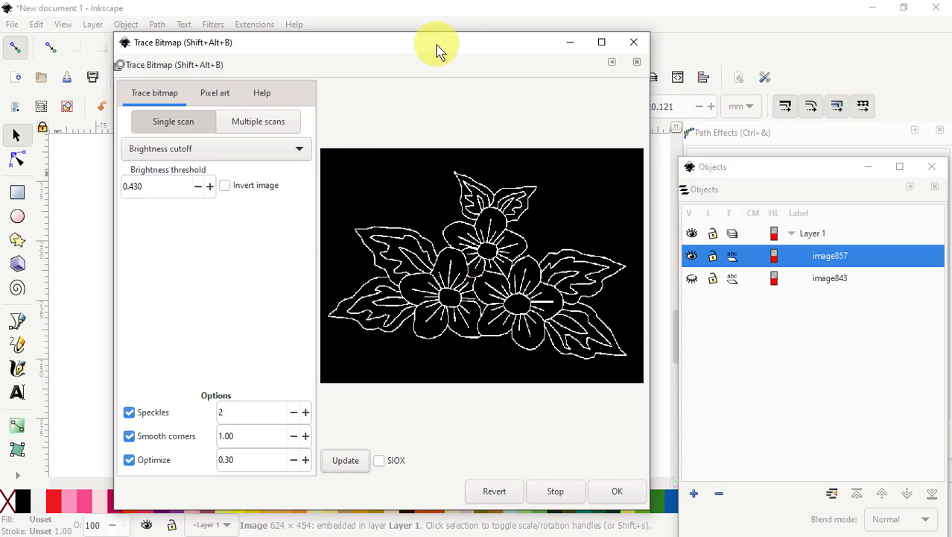
Enable Invert image for the Brightness cutoff trace and update the preview
{"action": "mouse_move", "coordinate": [438, 51]}
{"action": "left_mouse_down"}
{"action": "mouse_move", "coordinate": [403, 66]}
{"action": "mouse_move", "coordinate": [415, 86]}
{"action": "mouse_move", "coordinate": [409, 61]}
{"action": "mouse_move", "coordinate": [501, 41]}
{"action": "mouse_move", "coordinate": [398, 39]}
{"action": "left_mouse_up"}
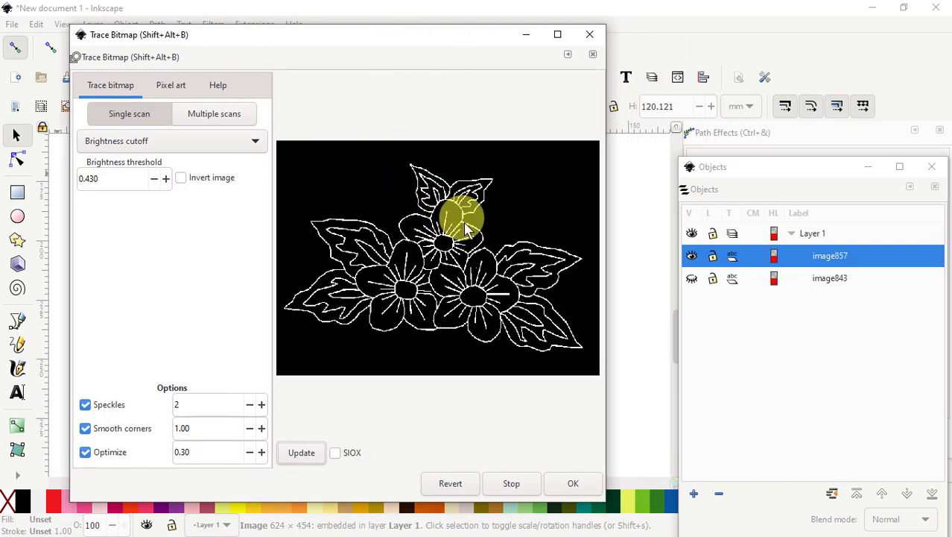
{"action": "left_click", "coordinate": [183, 185]}
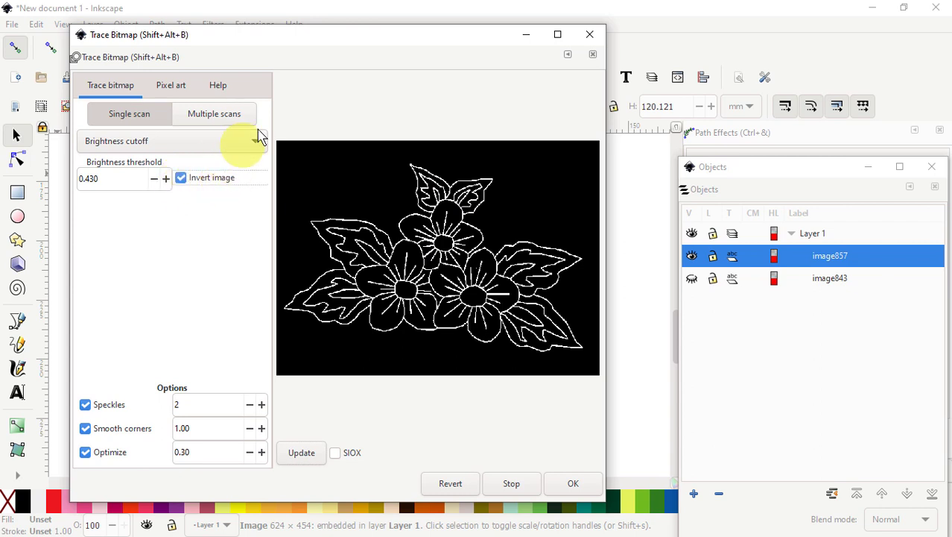
{"action": "left_click", "coordinate": [302, 453]}
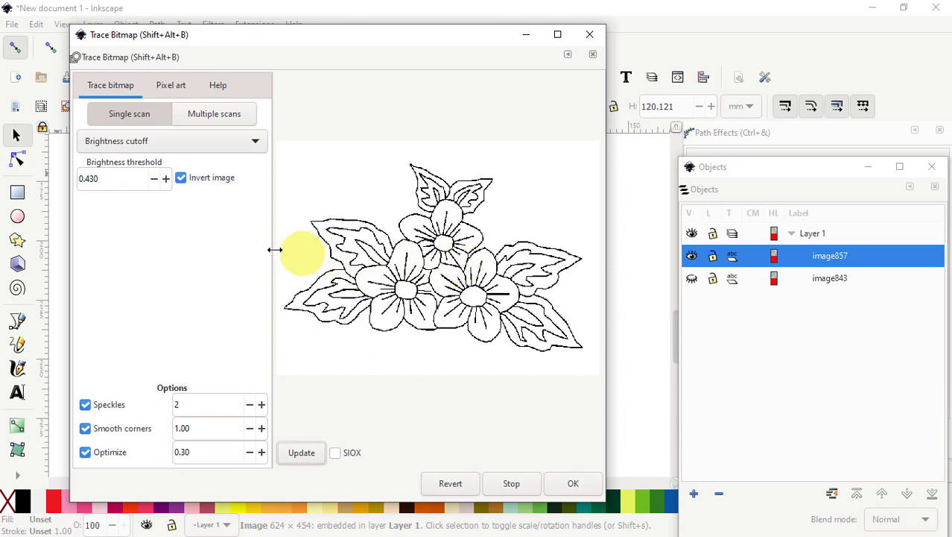
Raise the brightness threshold to 0.650 with inversion enabled and update the trace preview
{"action": "left_click", "coordinate": [155, 180]}
{"action": "left_click", "coordinate": [166, 181]}
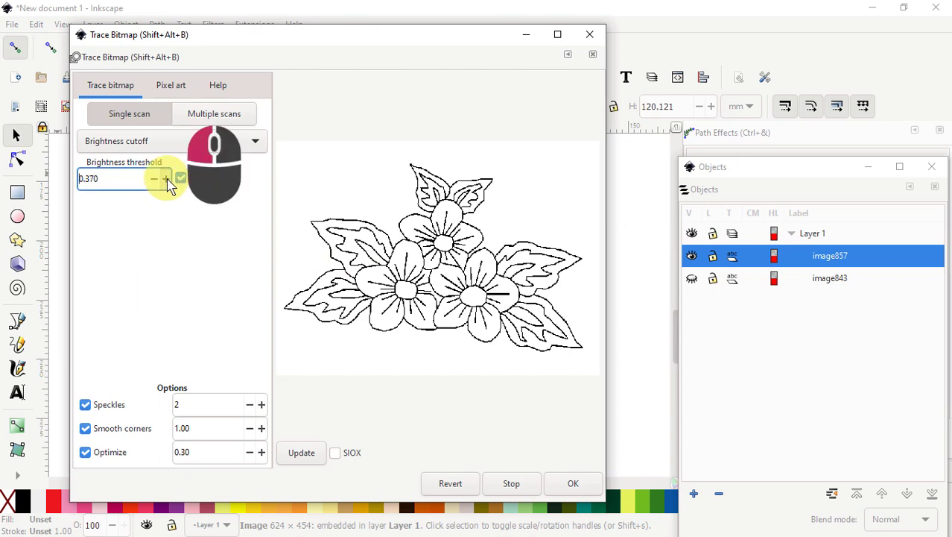
{"action": "left_click", "coordinate": [166, 180]}
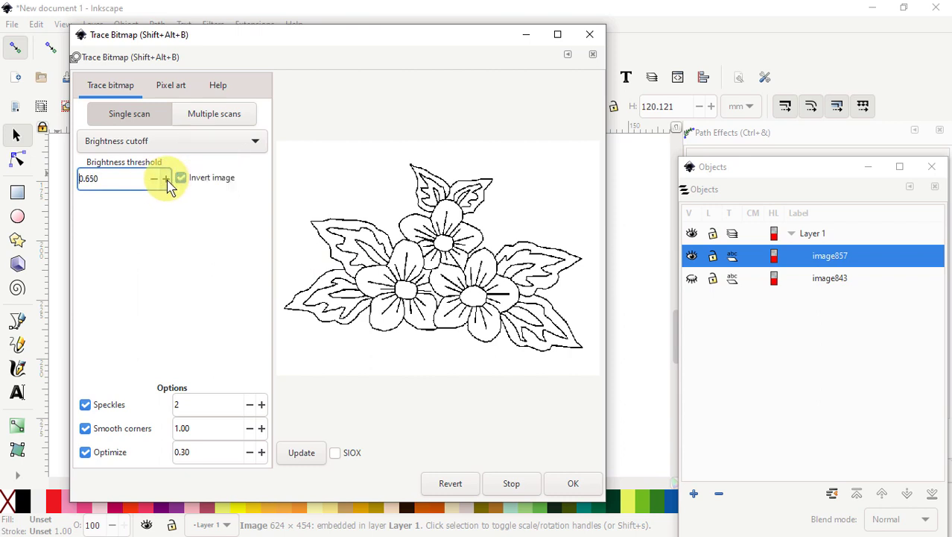
{"action": "left_click", "coordinate": [298, 454]}
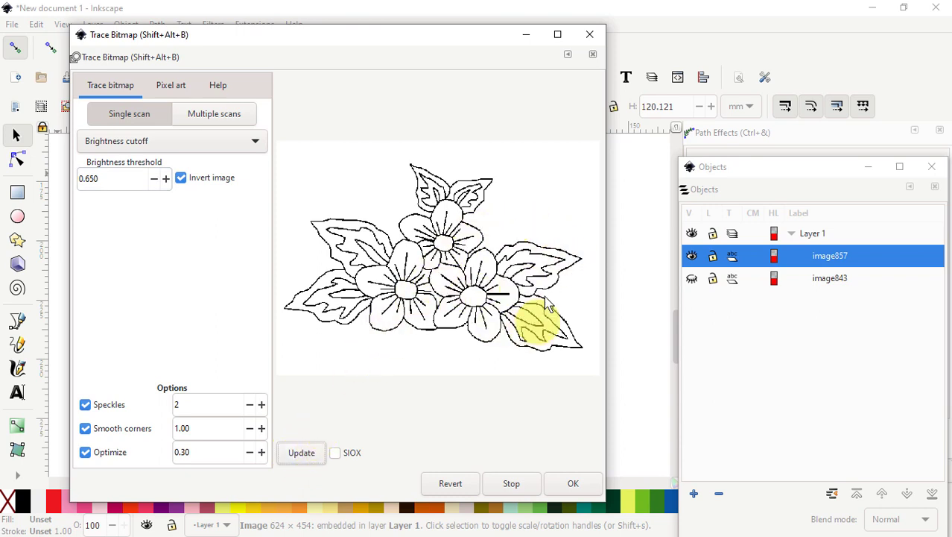
Lower the brightness threshold to 0.270 and update the inverted trace preview
{"action": "left_click", "coordinate": [157, 180]}
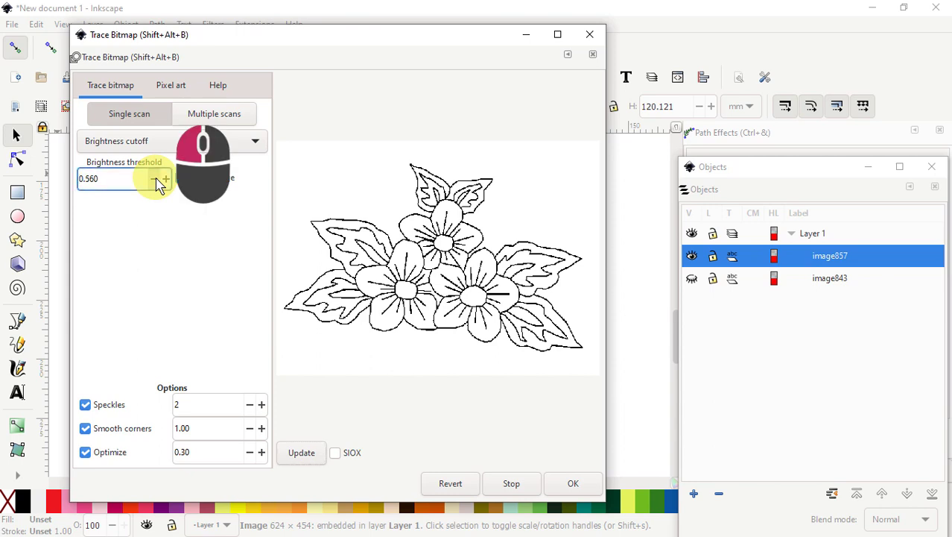
{"action": "left_click", "coordinate": [157, 182]}
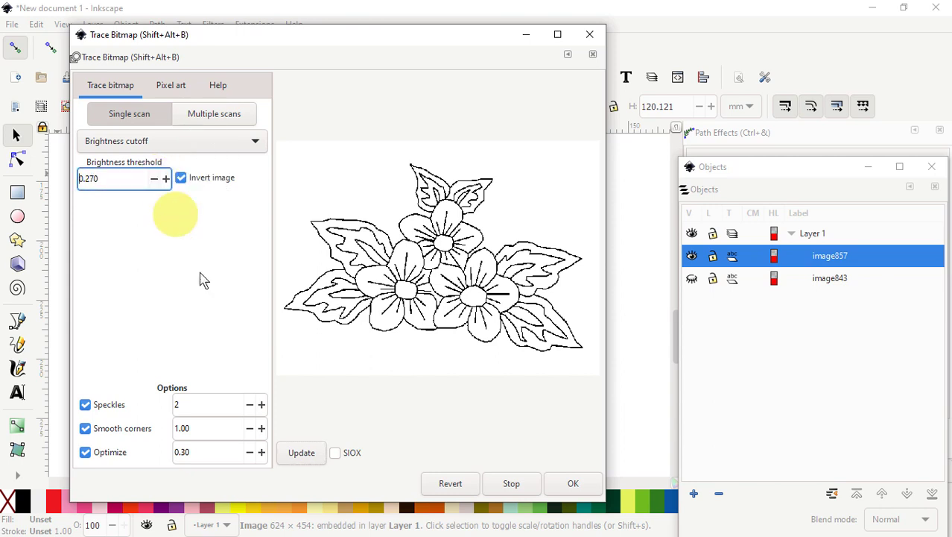
{"action": "left_click", "coordinate": [306, 456]}
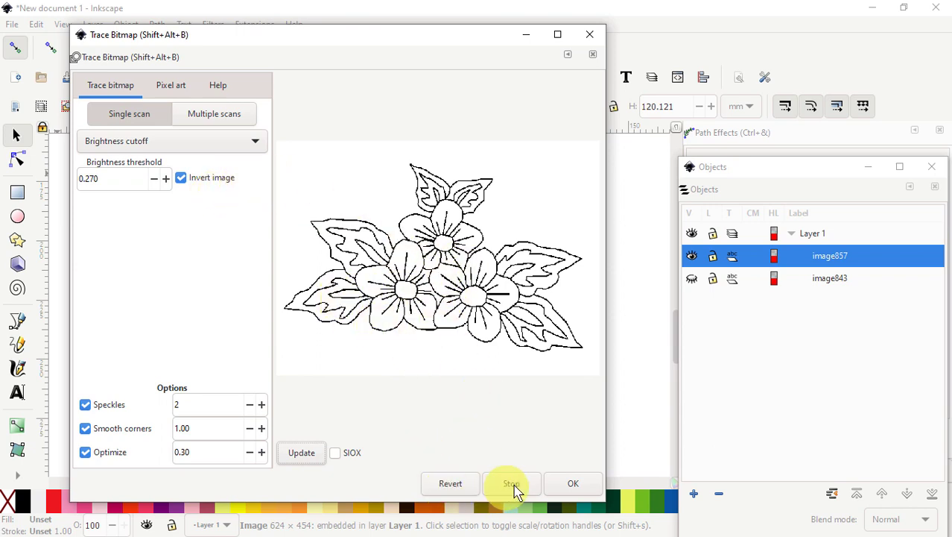
Create the inverted Brightness cutoff trace and move the resulting black outline path to the right of the black bitmap, at about X 125, Y 120 mm
{"action": "left_click", "coordinate": [573, 484]}
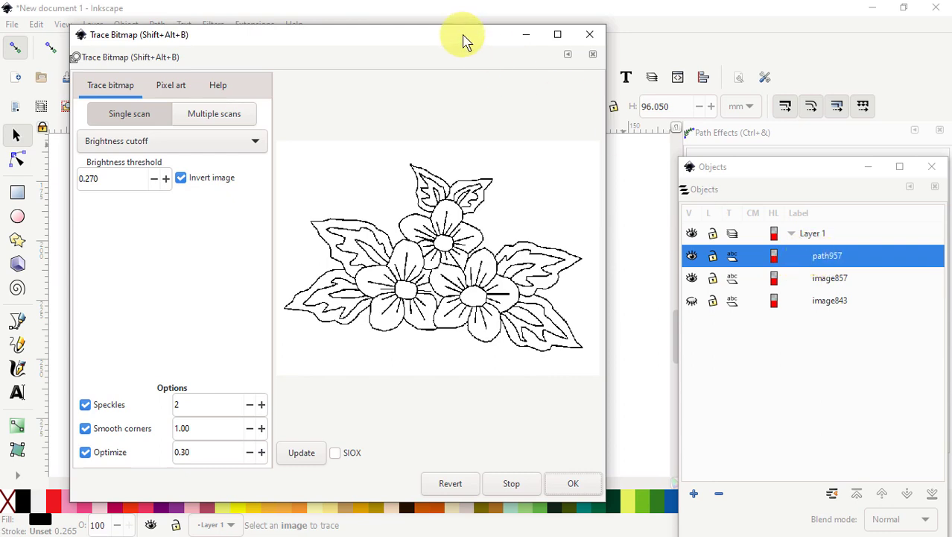
{"action": "left_click", "coordinate": [591, 39]}
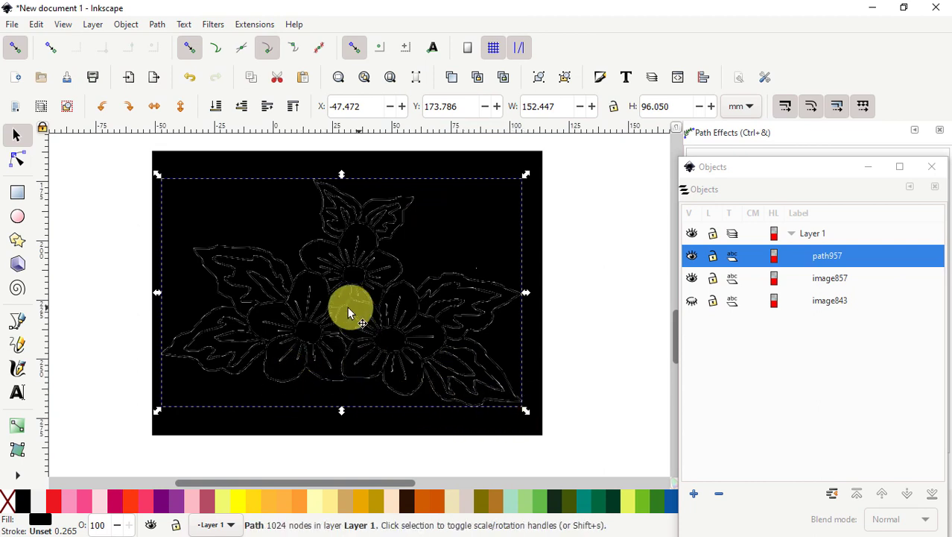
{"action": "scroll", "coordinate": [315, 319], "scroll_direction": "down", "scroll_amount": 3}
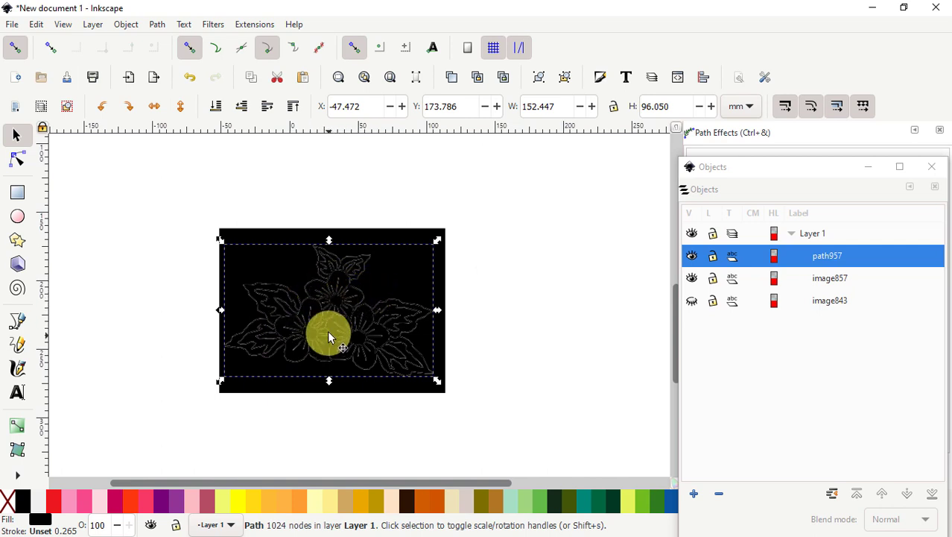
{"action": "mouse_move", "coordinate": [329, 337]}
{"action": "left_mouse_down"}
{"action": "mouse_move", "coordinate": [493, 325]}
{"action": "mouse_move", "coordinate": [572, 279]}
{"action": "mouse_move", "coordinate": [577, 261]}
{"action": "left_mouse_up"}
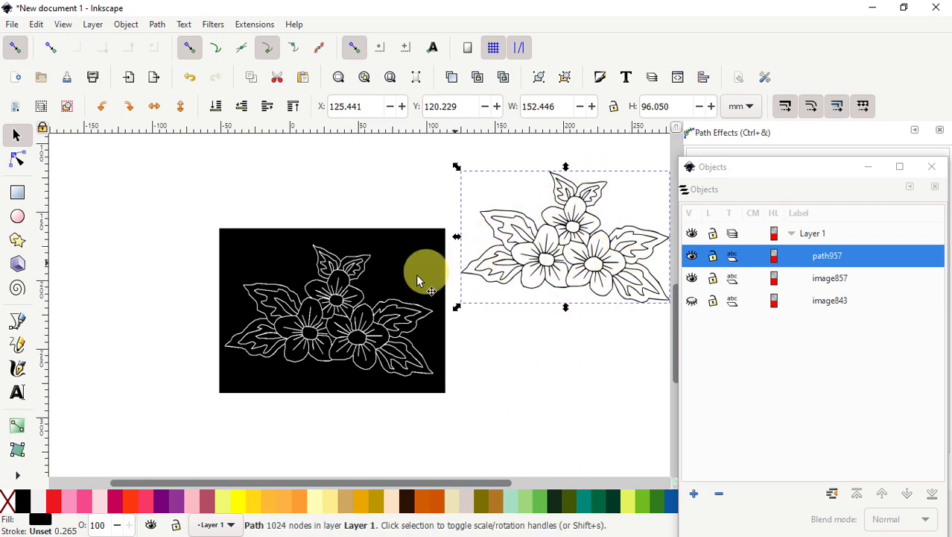
Delete the black flower bitmap and the black outline path traced from it
{"action": "left_click", "coordinate": [333, 325]}
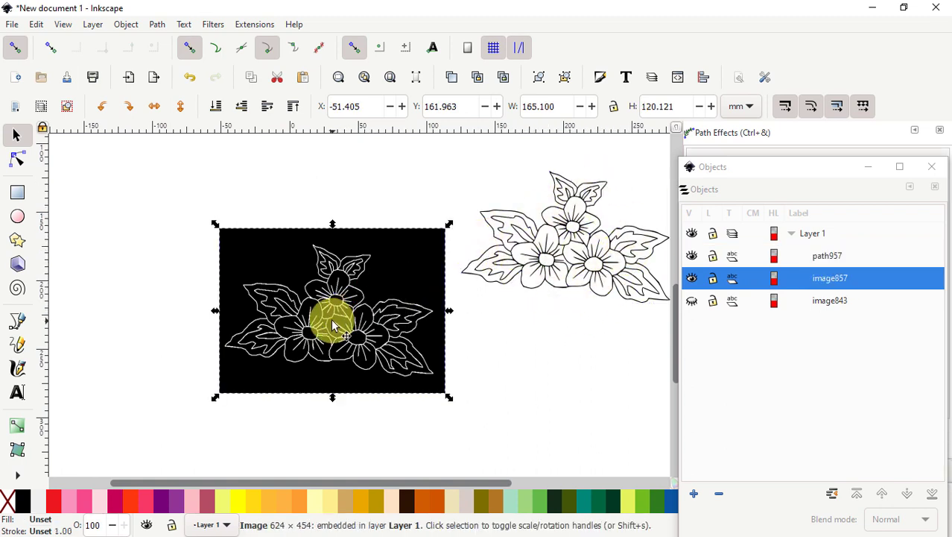
{"action": "right_click", "coordinate": [333, 325]}
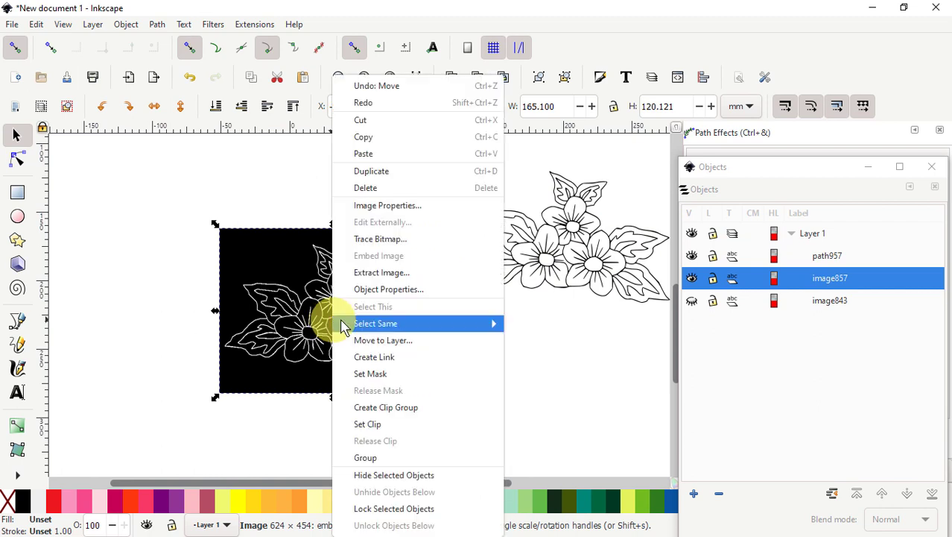
{"action": "left_click", "coordinate": [374, 195]}
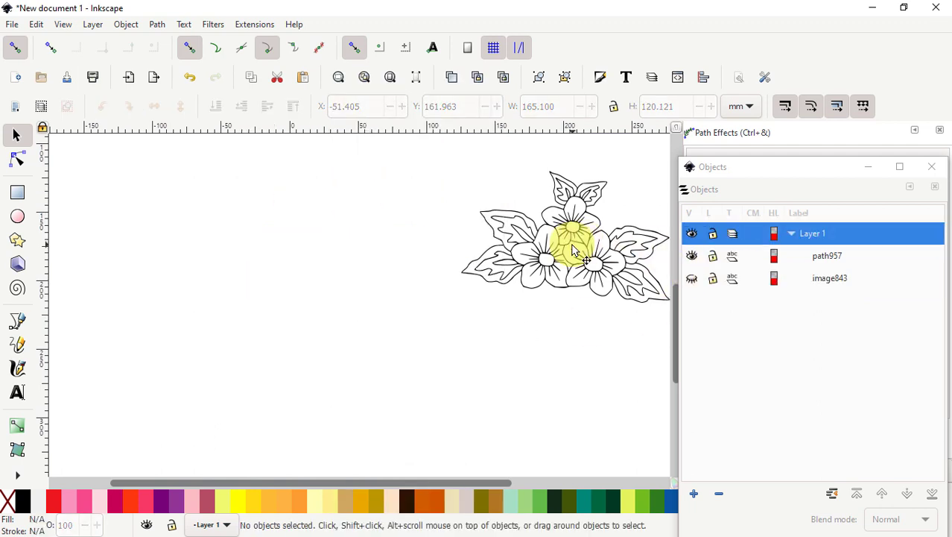
{"action": "left_click_drag", "start_coordinate": [574, 251], "coordinate": [365, 305]}
{"action": "right_click", "coordinate": [367, 311]}
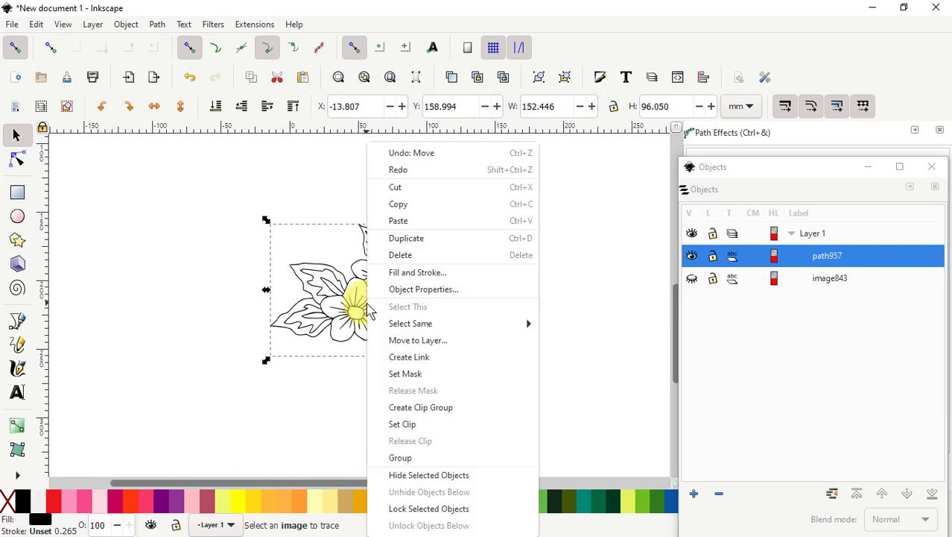
{"action": "left_click", "coordinate": [410, 255]}
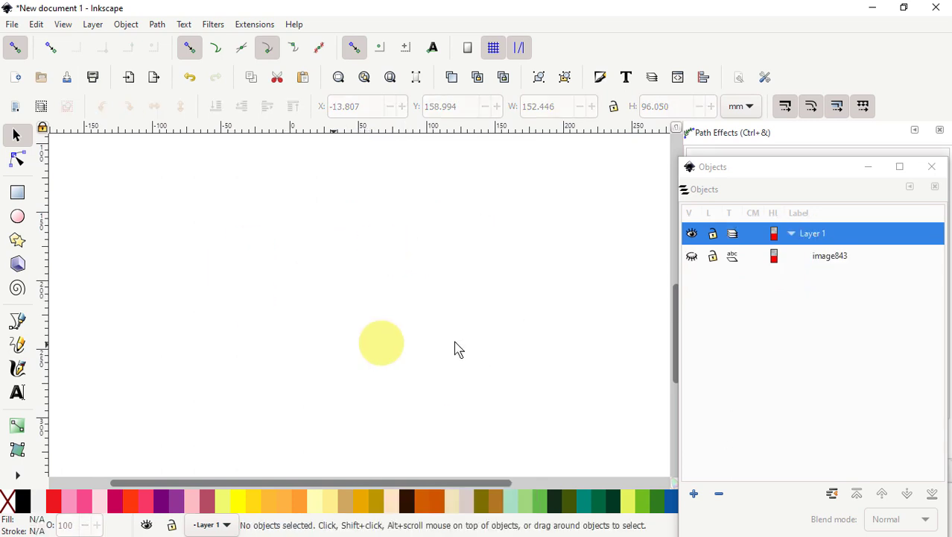
Unhide the coloured flower image and move it into the middle of the view, at about X -6, Y 174 mm
{"action": "left_click", "coordinate": [692, 257]}
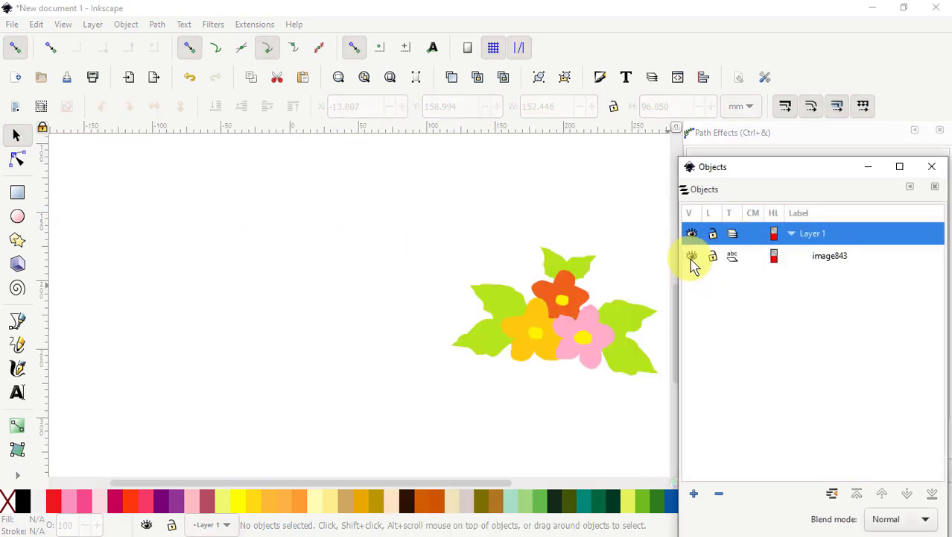
{"action": "left_click_drag", "start_coordinate": [589, 334], "coordinate": [410, 386]}
{"action": "scroll", "coordinate": [410, 386], "scroll_direction": "up", "scroll_amount": 2}
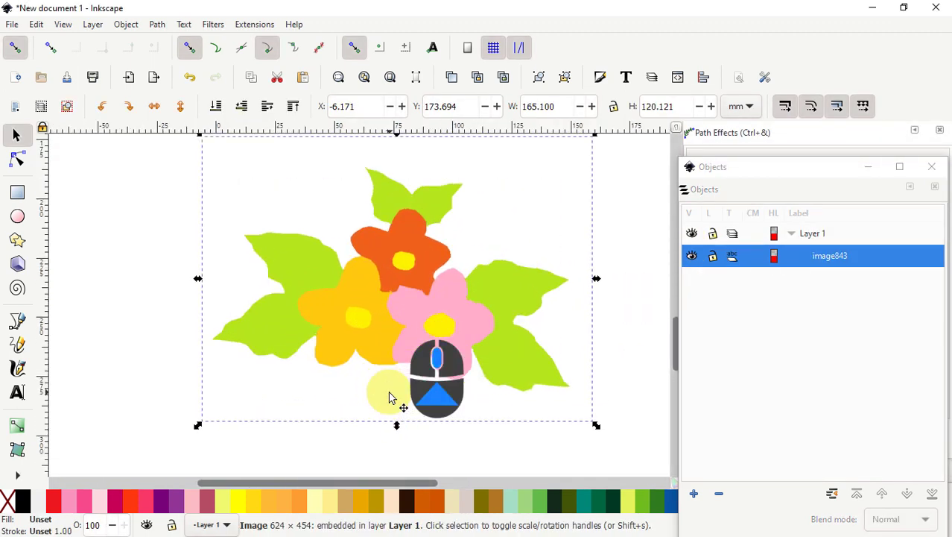
Examine the pixel edges where the green leaf, yellow flower and orange flower meet in the coloured image
{"action": "scroll", "coordinate": [390, 404], "scroll_direction": "down", "scroll_amount": 1}
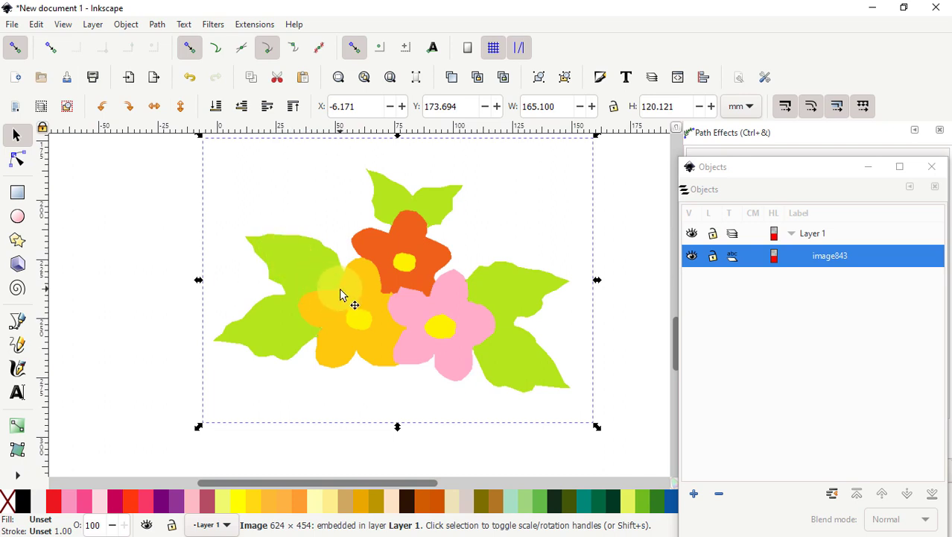
{"action": "scroll", "coordinate": [331, 335], "scroll_direction": "up", "scroll_amount": 2}
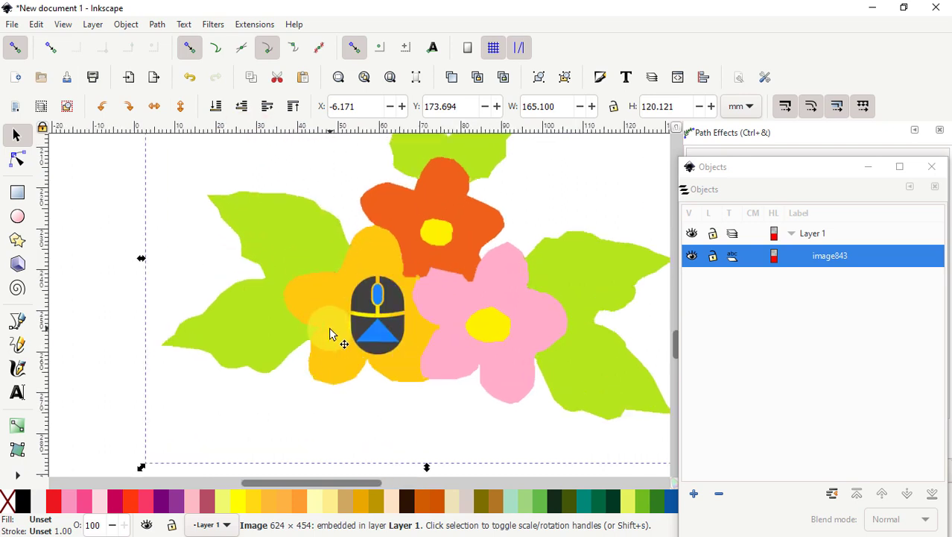
{"action": "scroll", "coordinate": [337, 237], "scroll_direction": "up", "scroll_amount": 3}
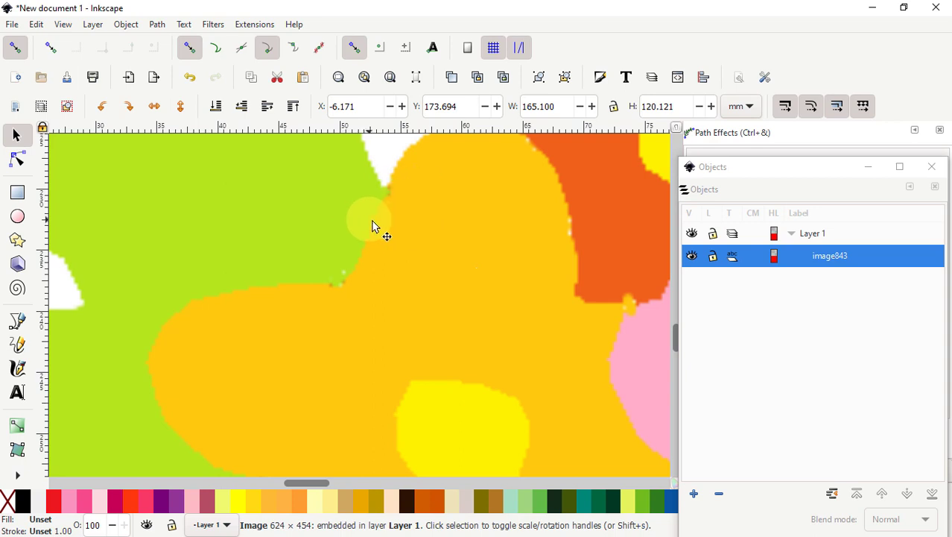
{"action": "scroll", "coordinate": [391, 223], "scroll_direction": "up", "scroll_amount": 2}
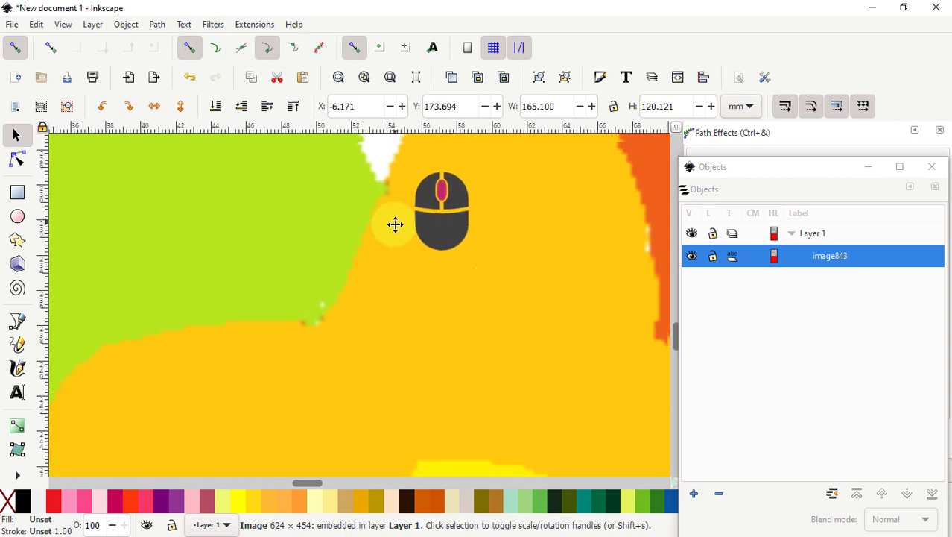
{"action": "left_click_drag", "start_coordinate": [396, 223], "coordinate": [375, 388]}
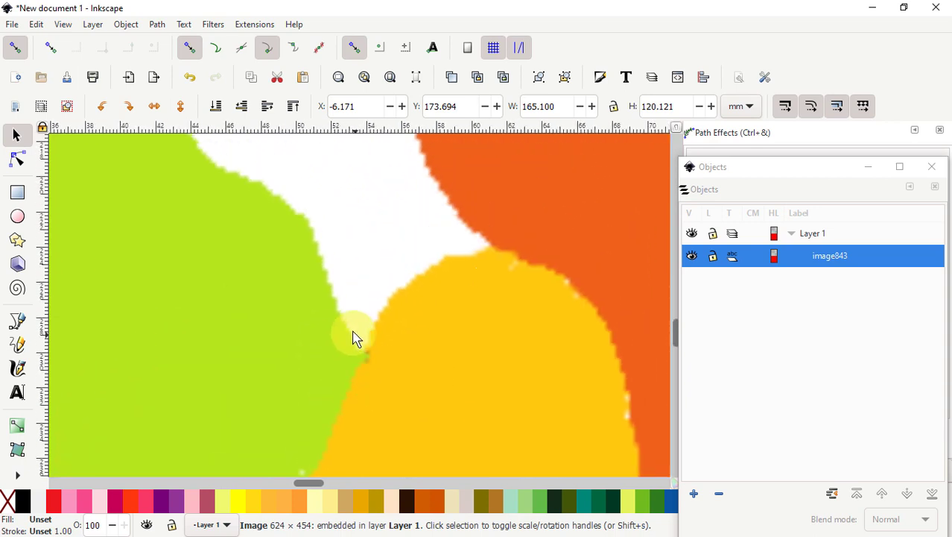
{"action": "scroll", "coordinate": [351, 309], "scroll_direction": "up", "scroll_amount": 1}
{"action": "scroll", "coordinate": [352, 298], "scroll_direction": "up", "scroll_amount": 2}
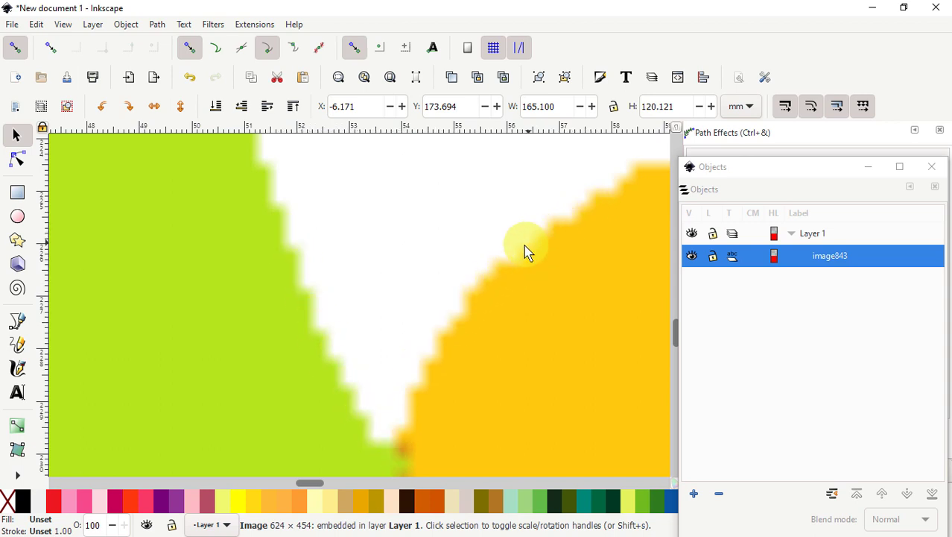
{"action": "scroll", "coordinate": [417, 328], "scroll_direction": "down", "scroll_amount": 5}
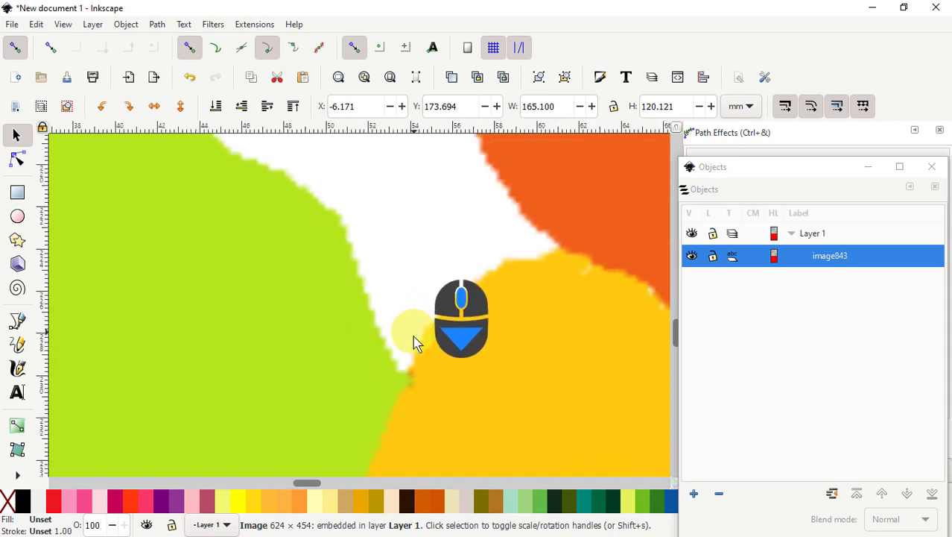
{"action": "scroll", "coordinate": [408, 353], "scroll_direction": "down", "scroll_amount": 3}
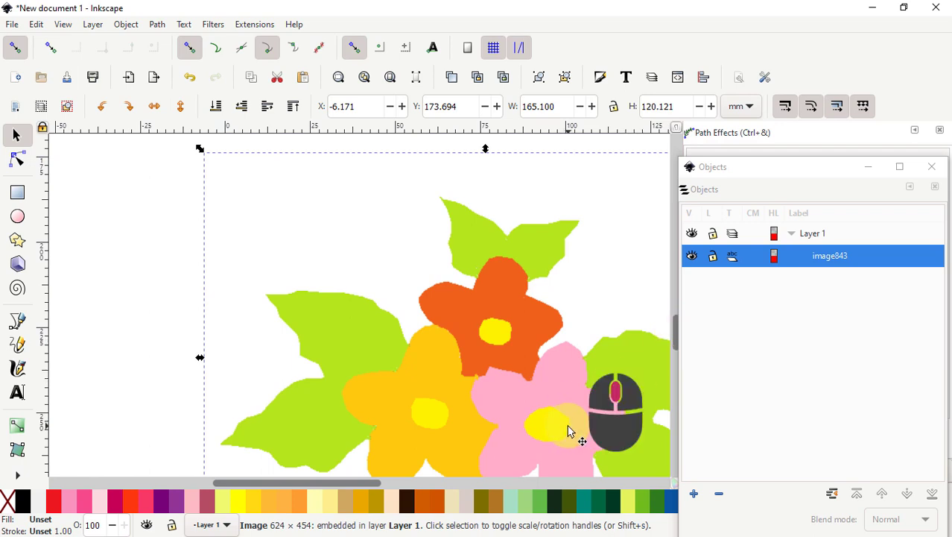
{"action": "left_click_drag", "start_coordinate": [574, 434], "coordinate": [466, 366]}
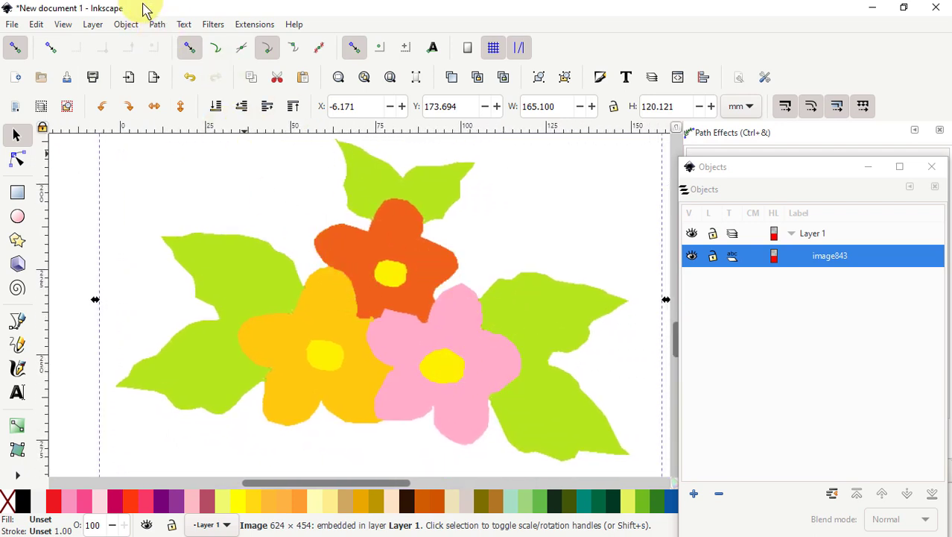
Open Trace Bitmap for the coloured flower image, set the inverted brightness threshold to 0.470 and update the preview
{"action": "left_click", "coordinate": [157, 25]}
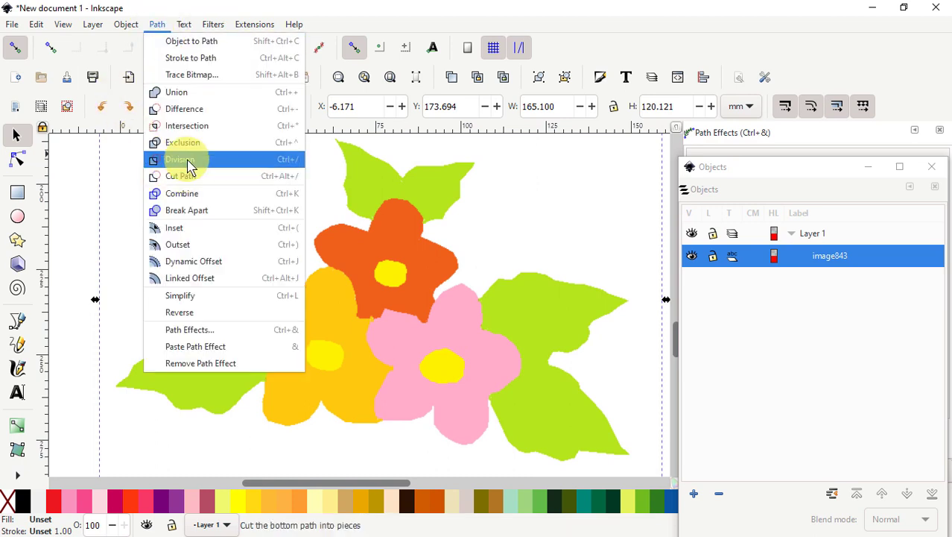
{"action": "left_click", "coordinate": [190, 74]}
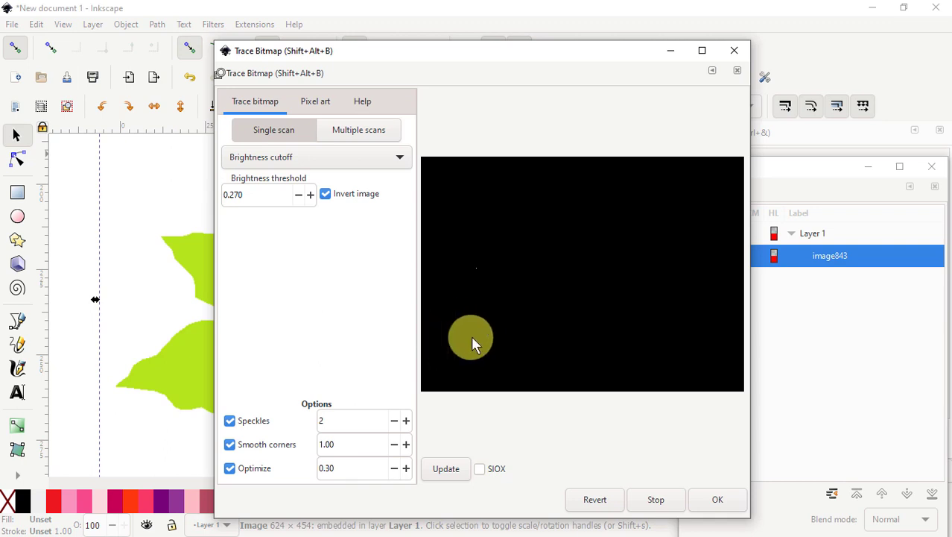
{"action": "left_click", "coordinate": [444, 471]}
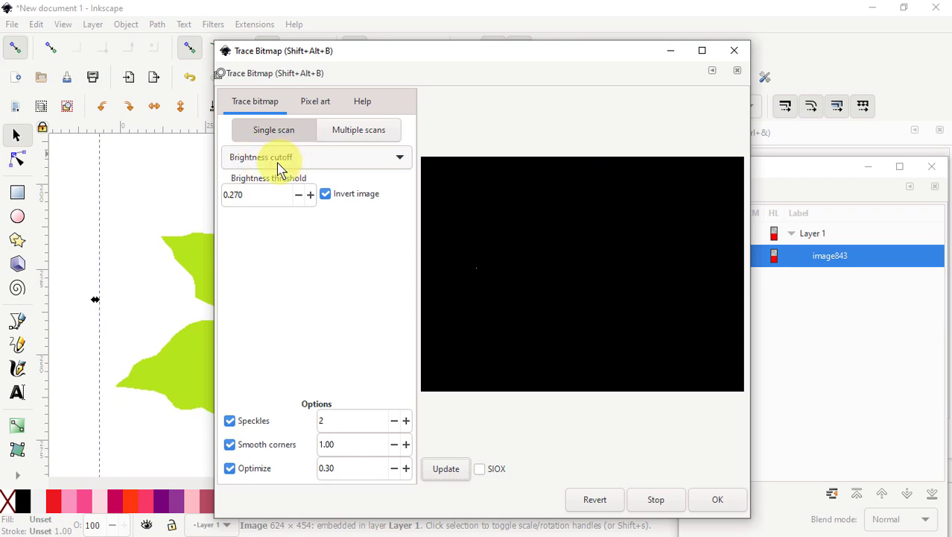
{"action": "left_click", "coordinate": [311, 196]}
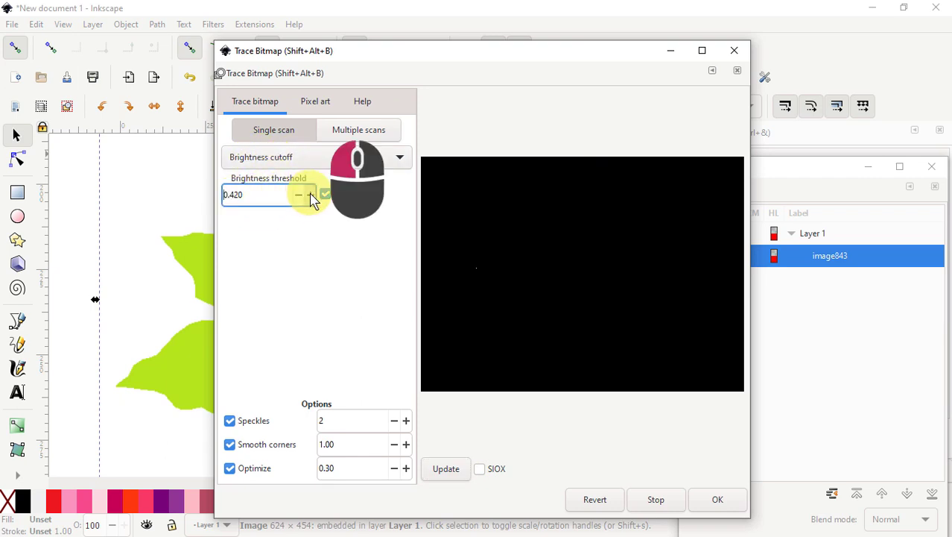
{"action": "left_click", "coordinate": [311, 196]}
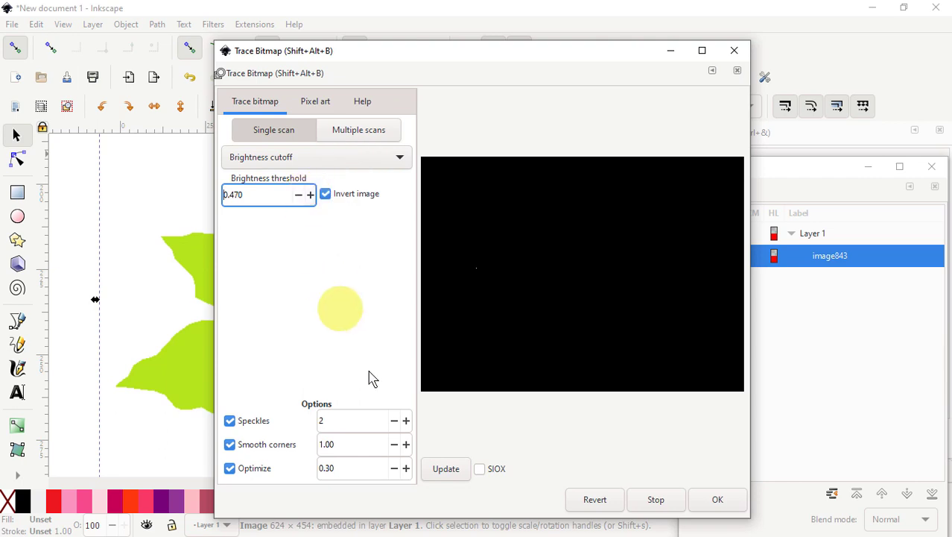
{"action": "left_click", "coordinate": [445, 469]}
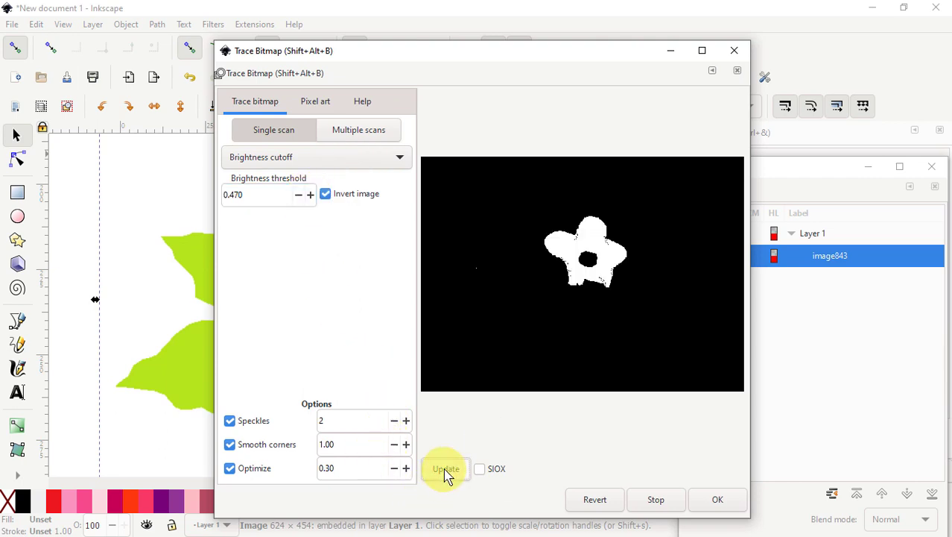
Raise the brightness threshold to 0.660 and update the inverted trace preview
{"action": "left_click", "coordinate": [312, 196]}
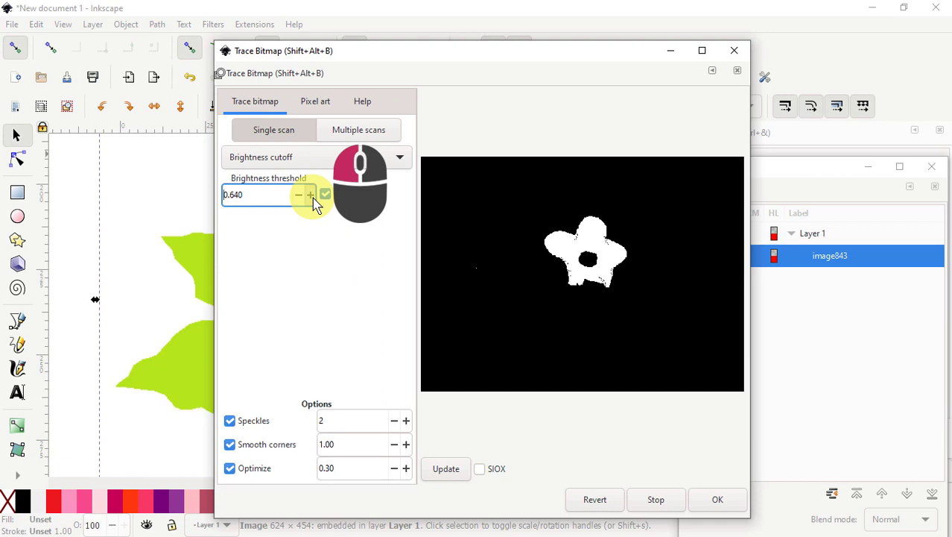
{"action": "left_click", "coordinate": [311, 196]}
{"action": "left_click", "coordinate": [446, 470]}
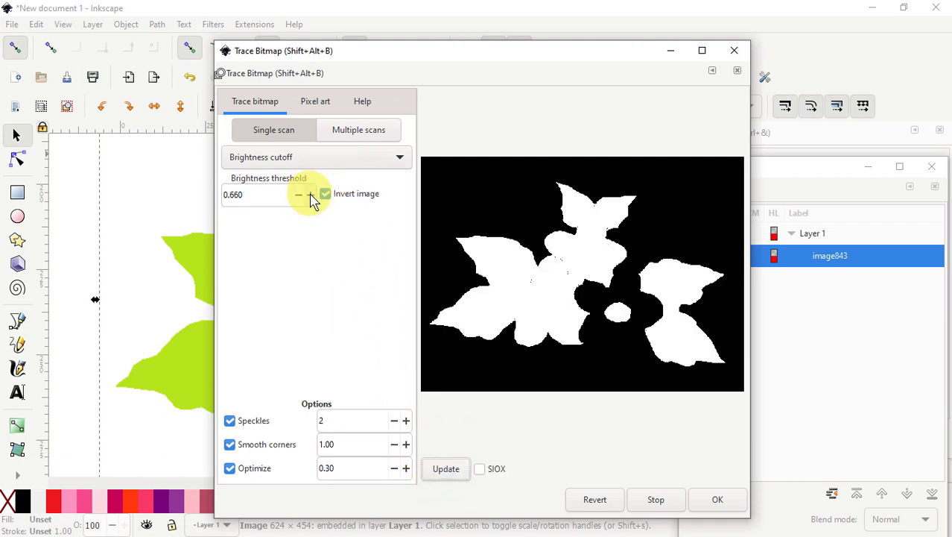
Raise the brightness threshold to 0.780 and on to 0.880, updating the inverted trace preview at each value
{"action": "scroll", "coordinate": [309, 193], "scroll_direction": "up", "scroll_amount": 12}
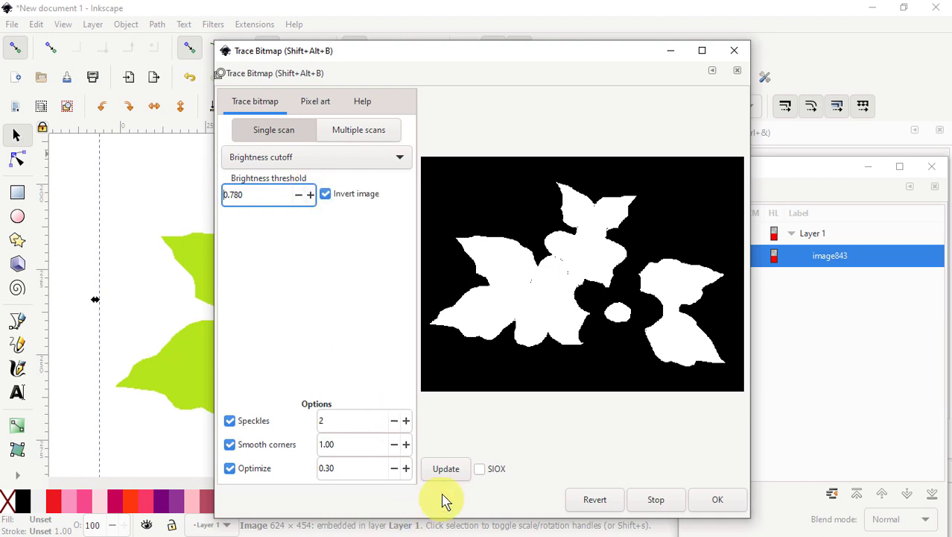
{"action": "left_click", "coordinate": [445, 468]}
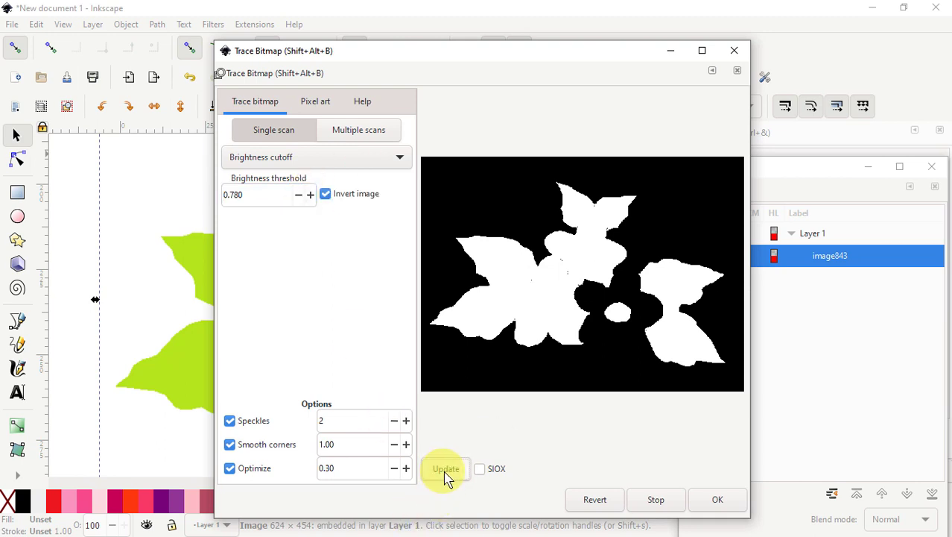
{"action": "left_click", "coordinate": [310, 195]}
{"action": "left_click", "coordinate": [310, 195]}
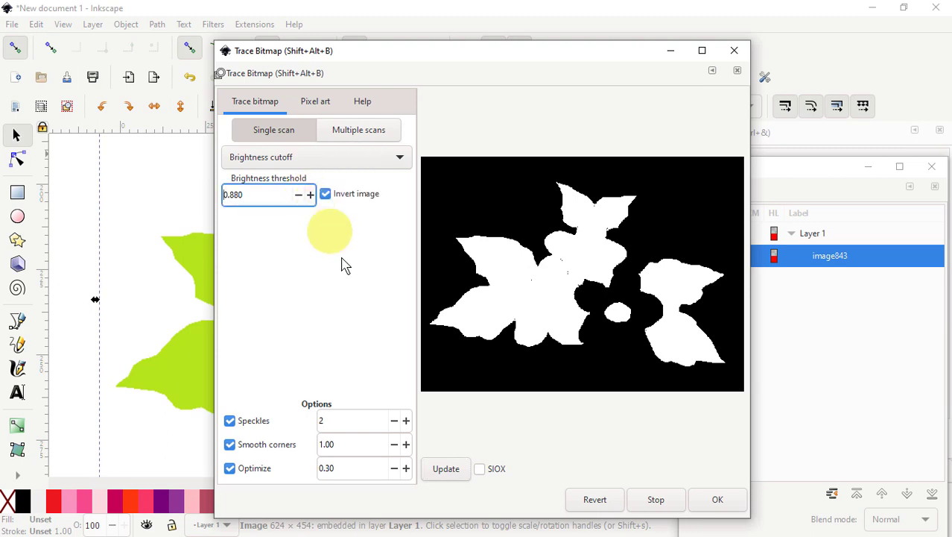
{"action": "left_click", "coordinate": [444, 470]}
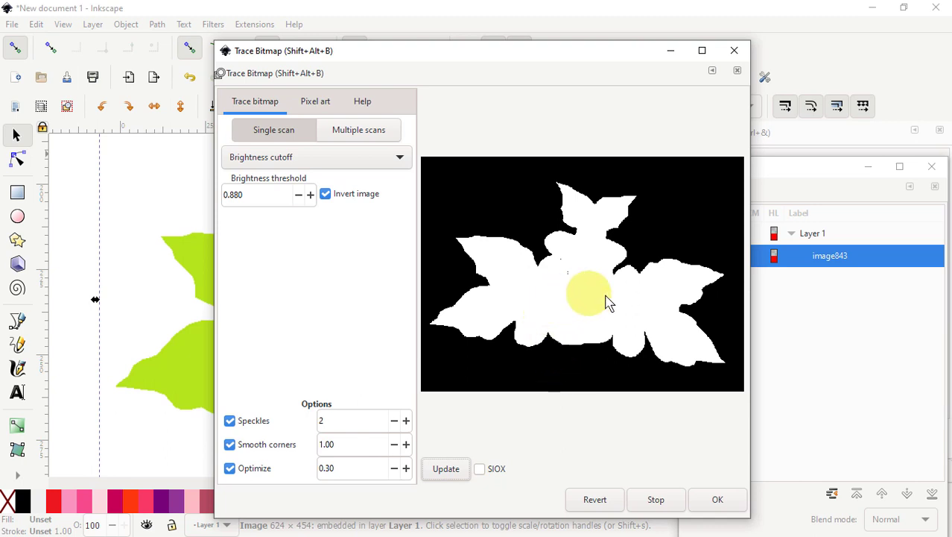
Turn off Invert image for the single-scan Brightness cutoff trace and update the preview
{"action": "left_click", "coordinate": [327, 195]}
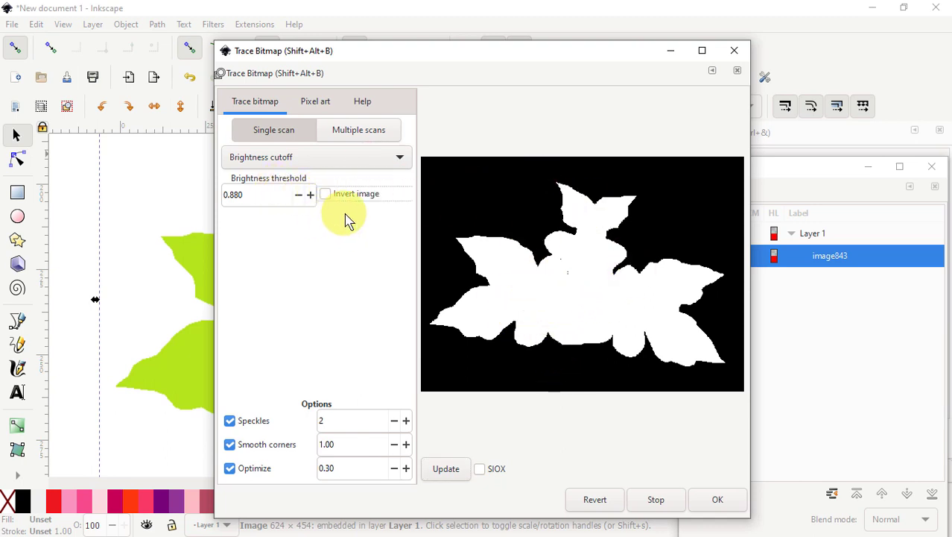
{"action": "left_click", "coordinate": [444, 469]}
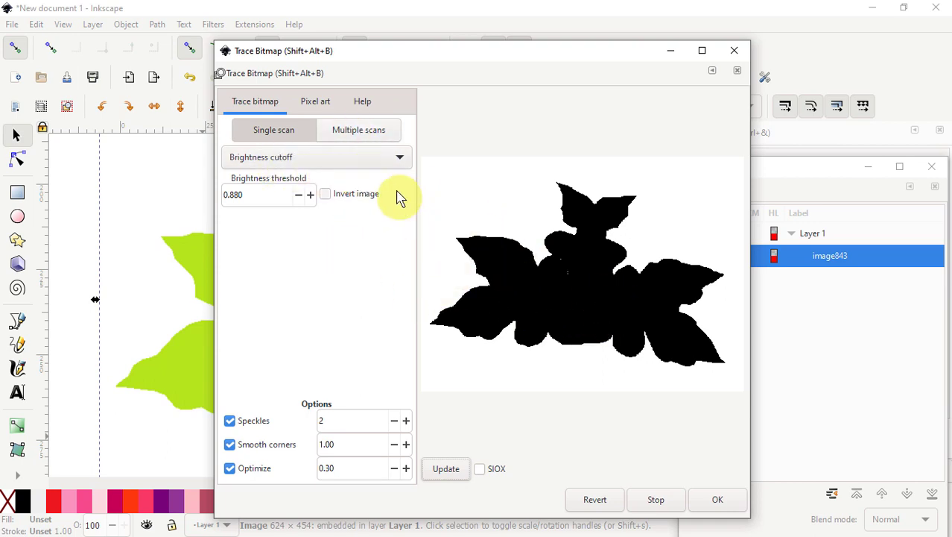
{"action": "left_click", "coordinate": [369, 132]}
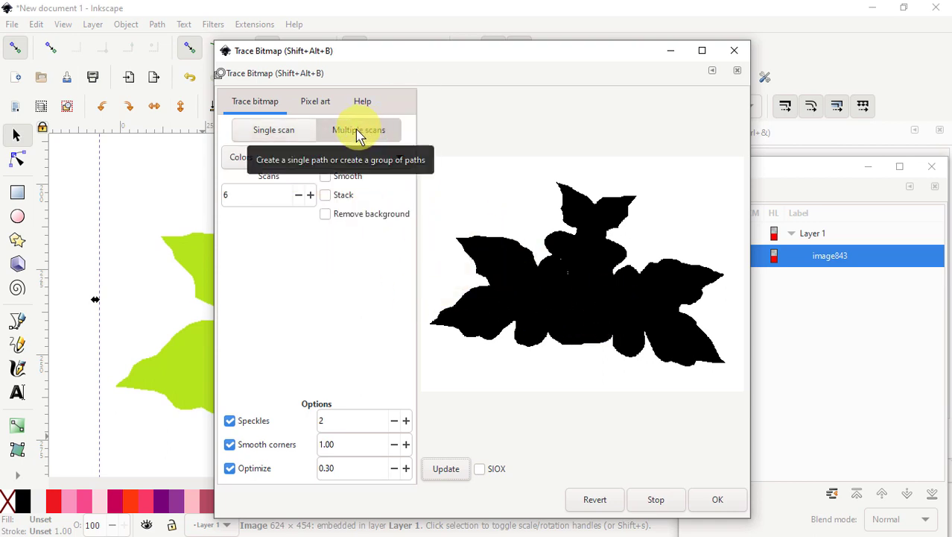
{"action": "left_click", "coordinate": [273, 135]}
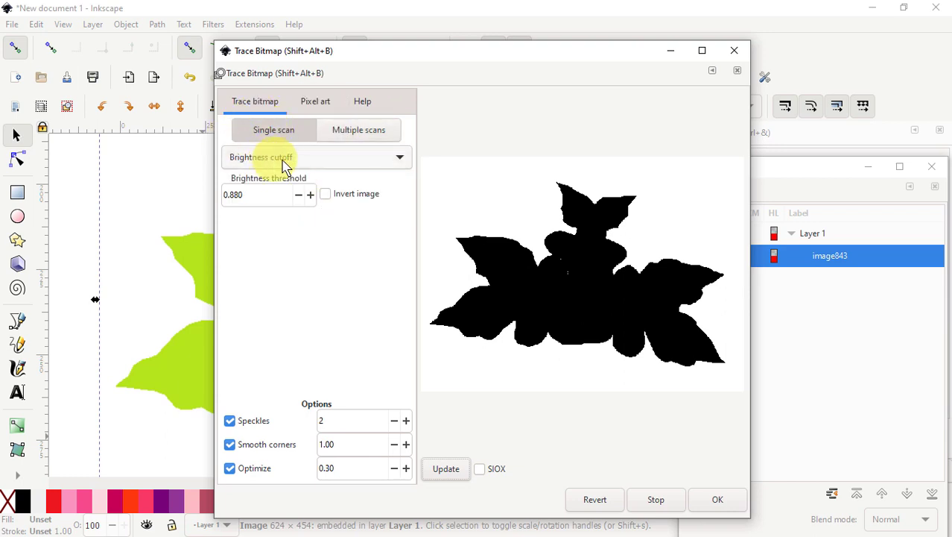
Change the single-scan mode to Color quantization with 8 colors and update the trace preview
{"action": "left_click", "coordinate": [400, 157]}
{"action": "left_click", "coordinate": [273, 196]}
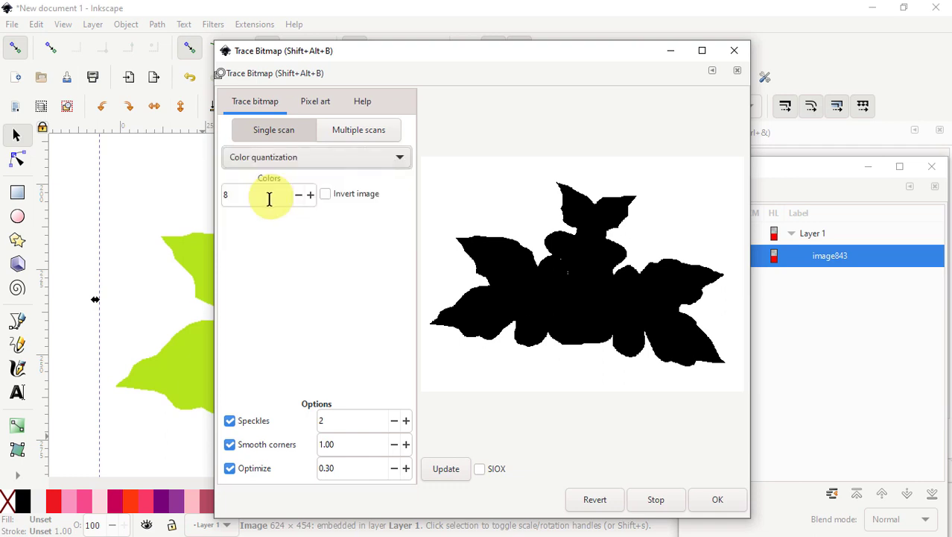
{"action": "left_click", "coordinate": [448, 471]}
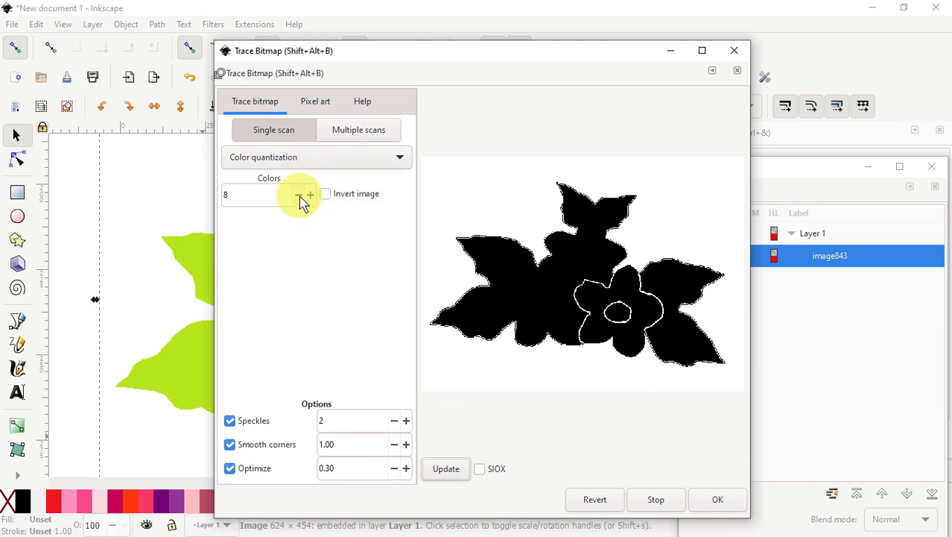
Raise the single-scan Color quantization to 20 colors and update the trace preview
{"action": "left_click", "coordinate": [310, 195]}
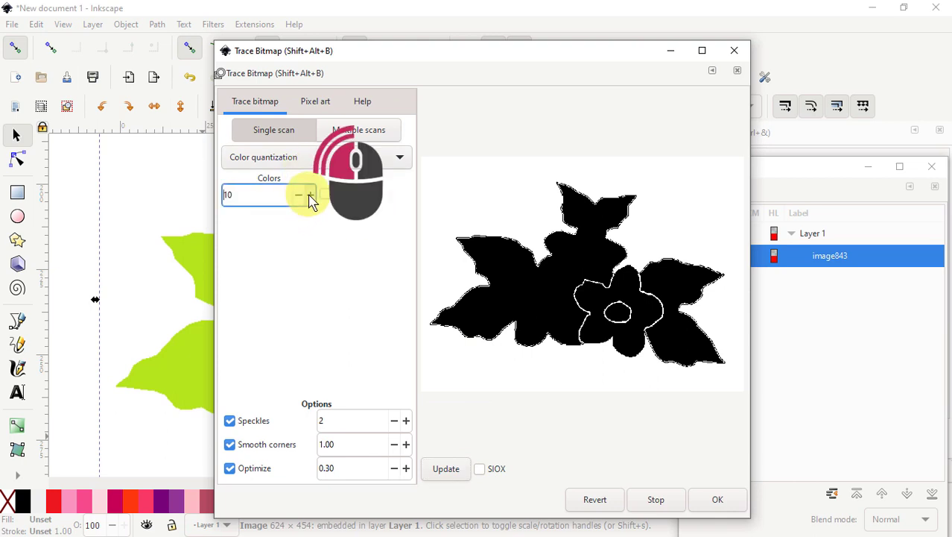
{"action": "left_click", "coordinate": [310, 195]}
{"action": "left_click", "coordinate": [447, 468]}
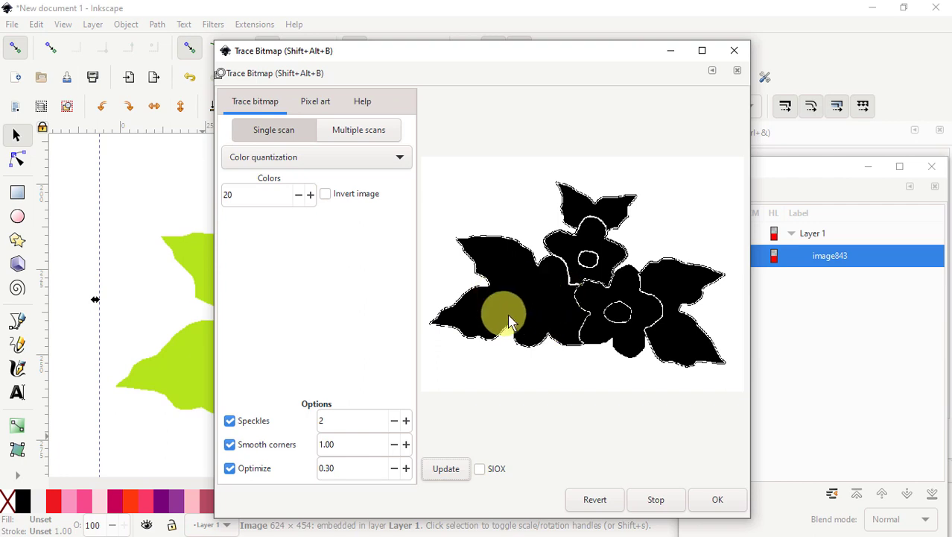
{"action": "left_click", "coordinate": [435, 469]}
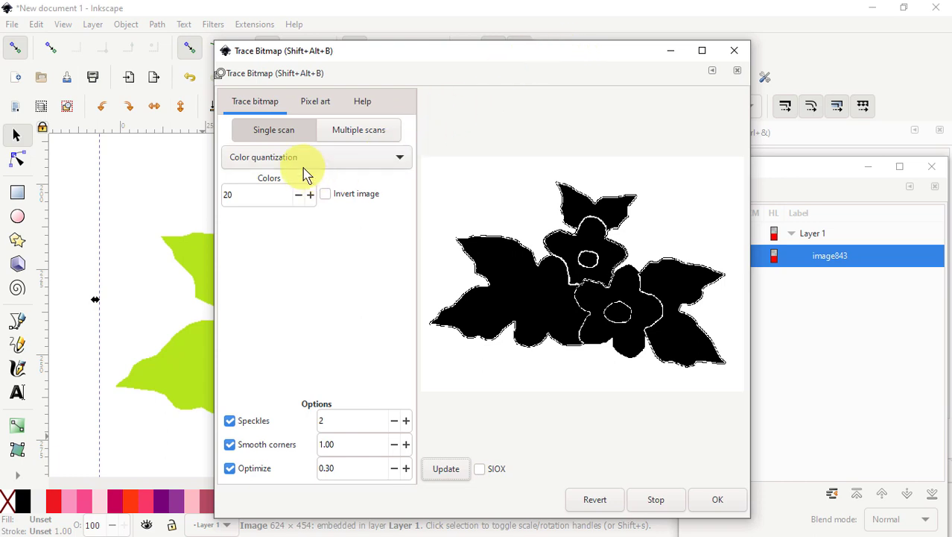
Change the single-scan mode to Edge detection and update the preview at edge thresholds 0.650 and 0.860
{"action": "left_click", "coordinate": [400, 164]}
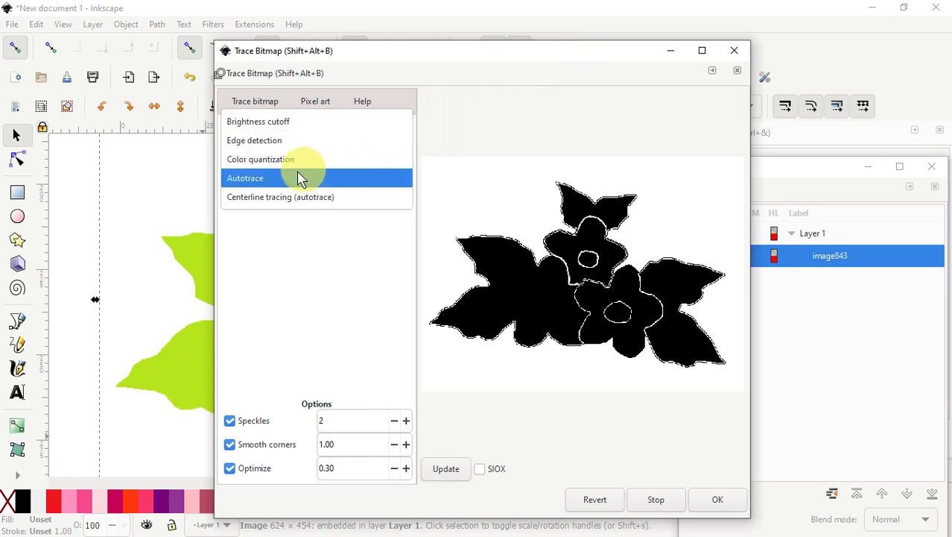
{"action": "left_click", "coordinate": [270, 142]}
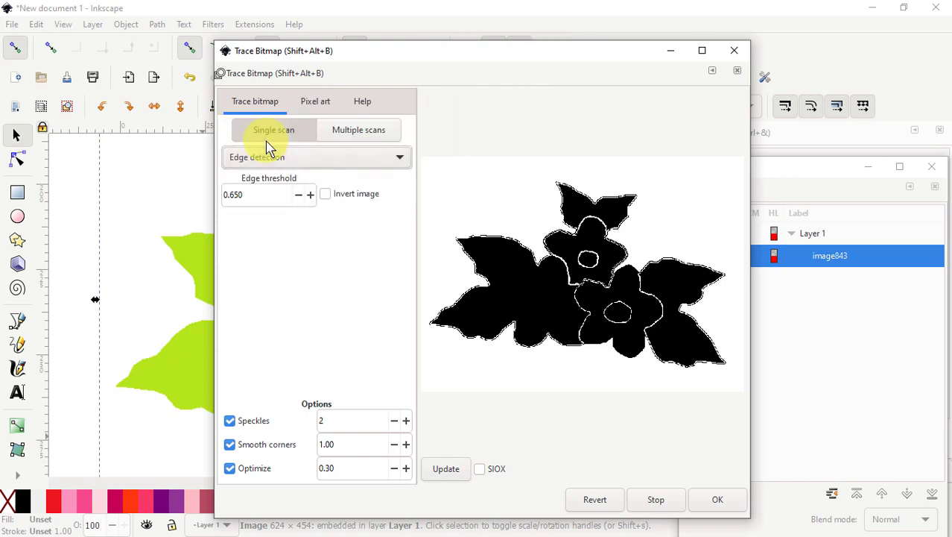
{"action": "left_click", "coordinate": [443, 468]}
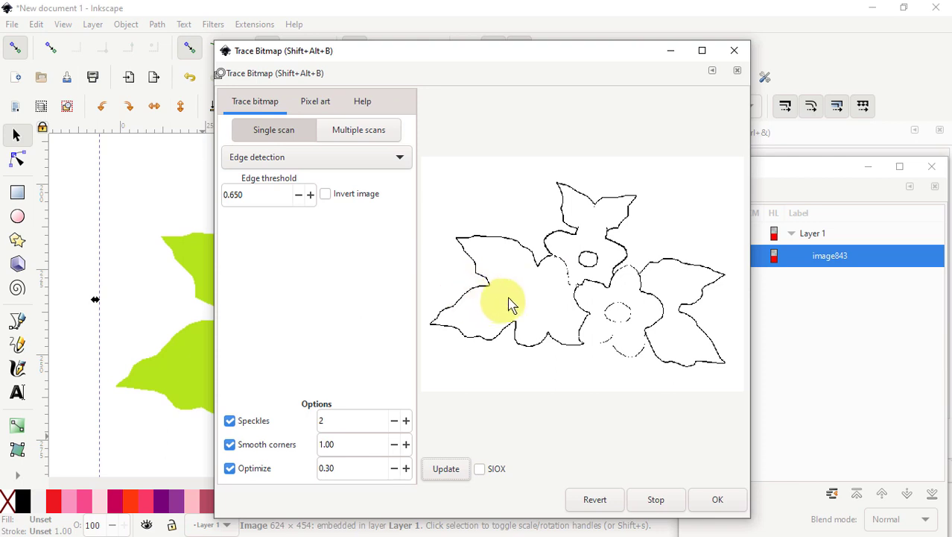
{"action": "left_click", "coordinate": [310, 196]}
{"action": "left_click", "coordinate": [310, 197]}
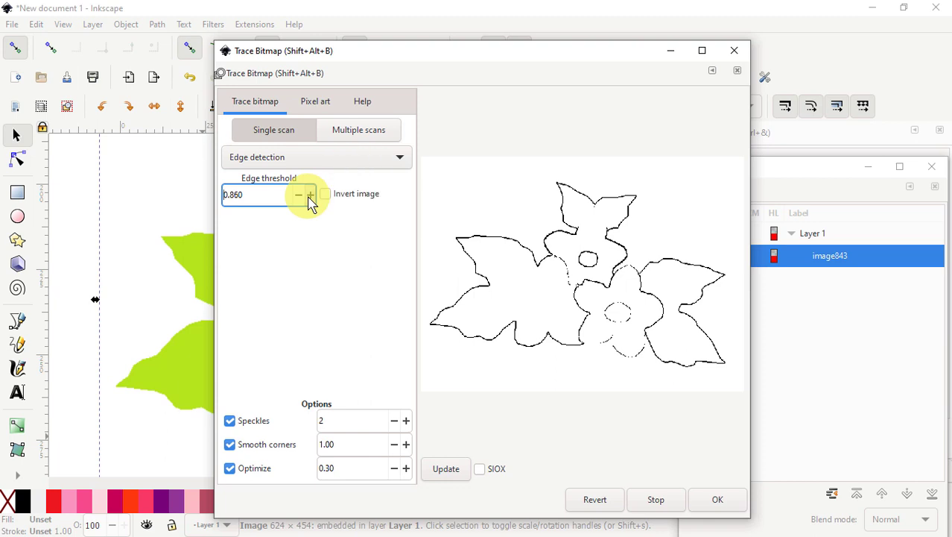
{"action": "left_click", "coordinate": [447, 470]}
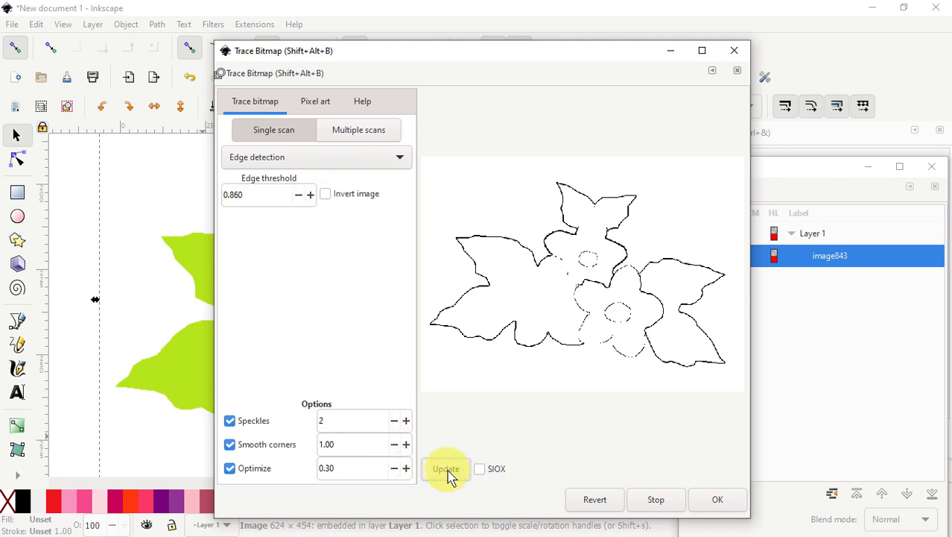
Lower the edge threshold to 0.440, 0.230 and finally 0.060, updating the trace preview at each value
{"action": "left_click", "coordinate": [298, 195]}
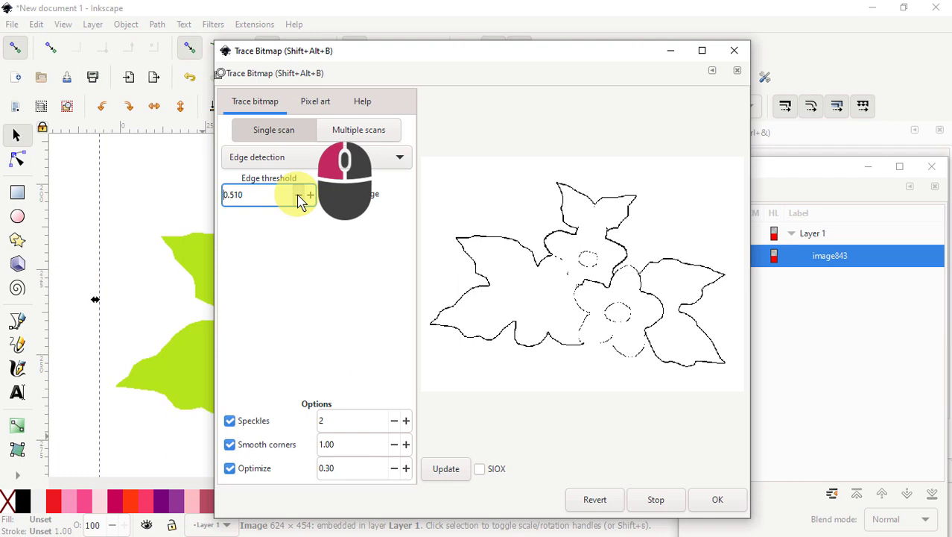
{"action": "left_click", "coordinate": [299, 195]}
{"action": "left_click", "coordinate": [447, 468]}
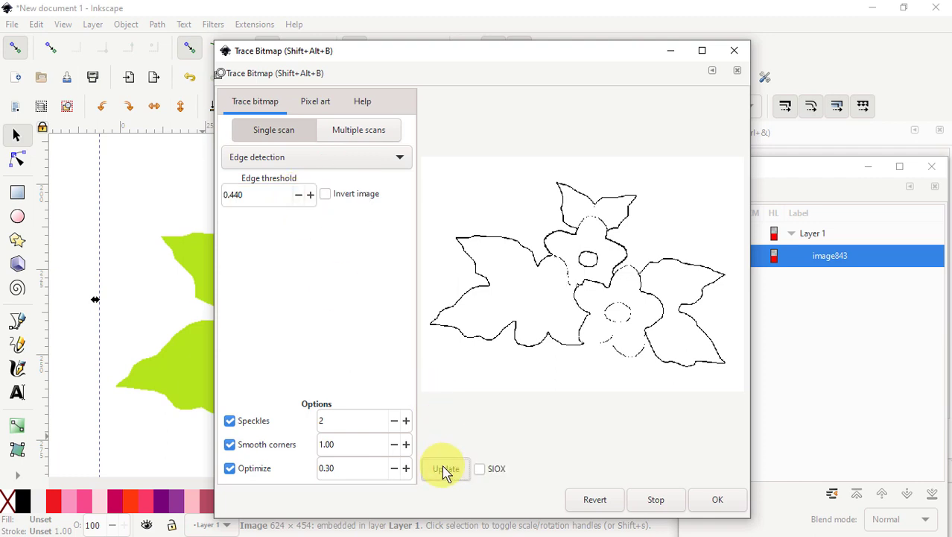
{"action": "left_click", "coordinate": [299, 196]}
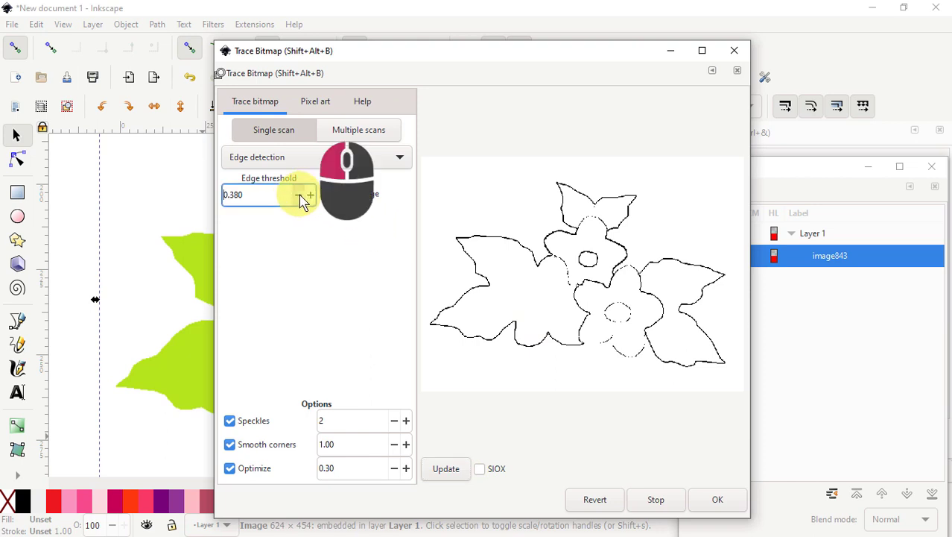
{"action": "left_click", "coordinate": [298, 196]}
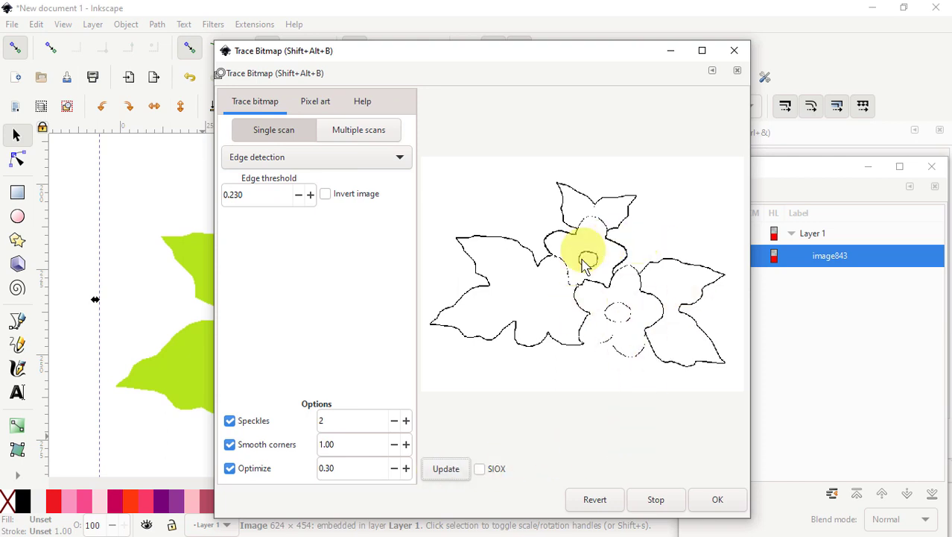
{"action": "scroll", "coordinate": [304, 201], "scroll_direction": "down", "scroll_amount": 17}
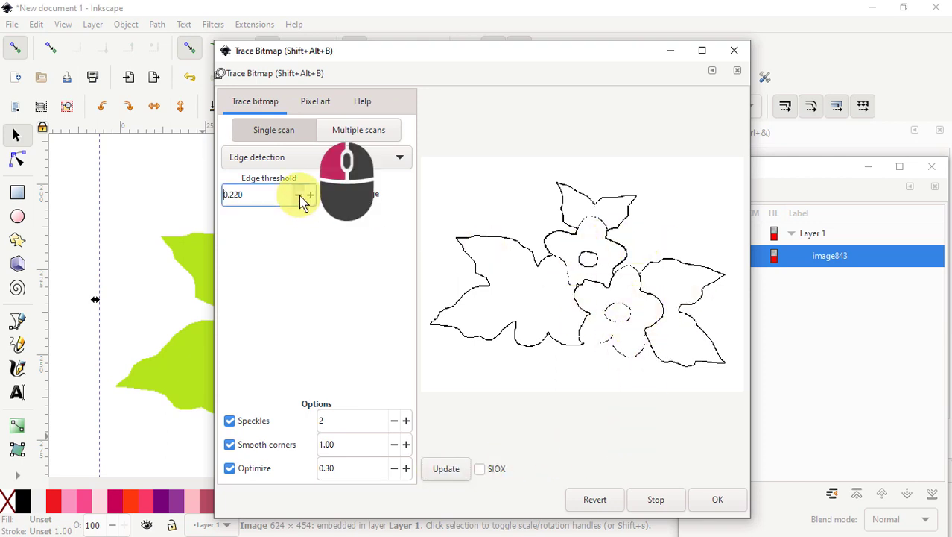
{"action": "left_click", "coordinate": [443, 471]}
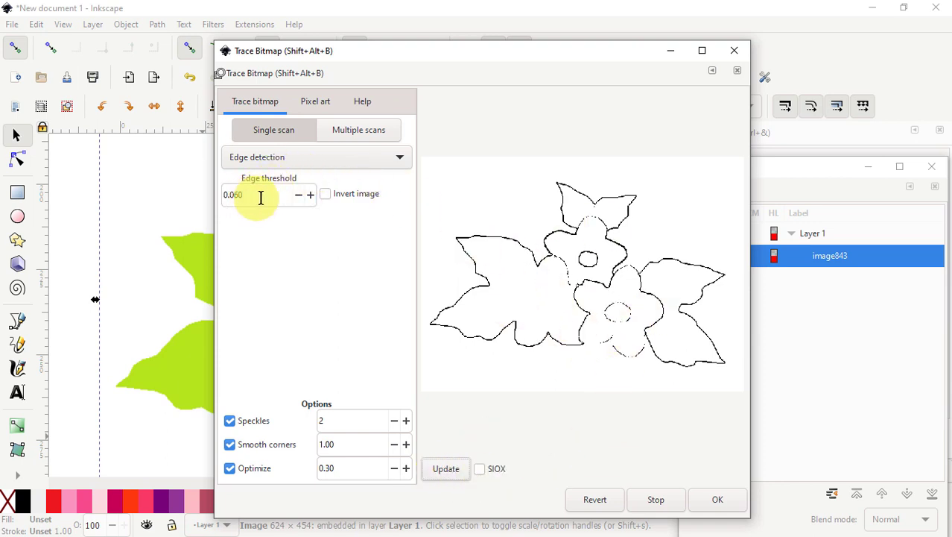
Change the single-scan mode to Autotrace with error threshold 2.0 and 4 filter iterations, update the preview and apply the trace
{"action": "left_click", "coordinate": [399, 161]}
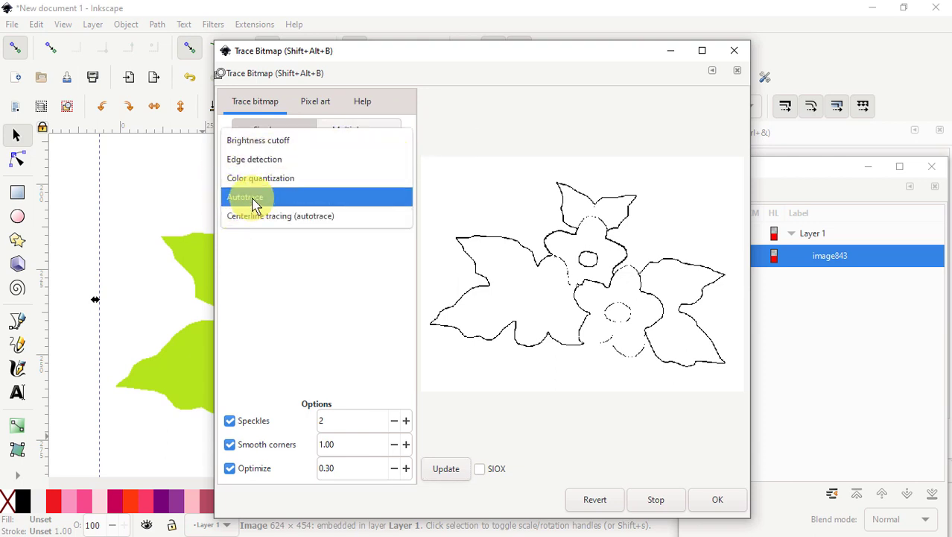
{"action": "left_click", "coordinate": [253, 199]}
{"action": "left_click", "coordinate": [445, 470]}
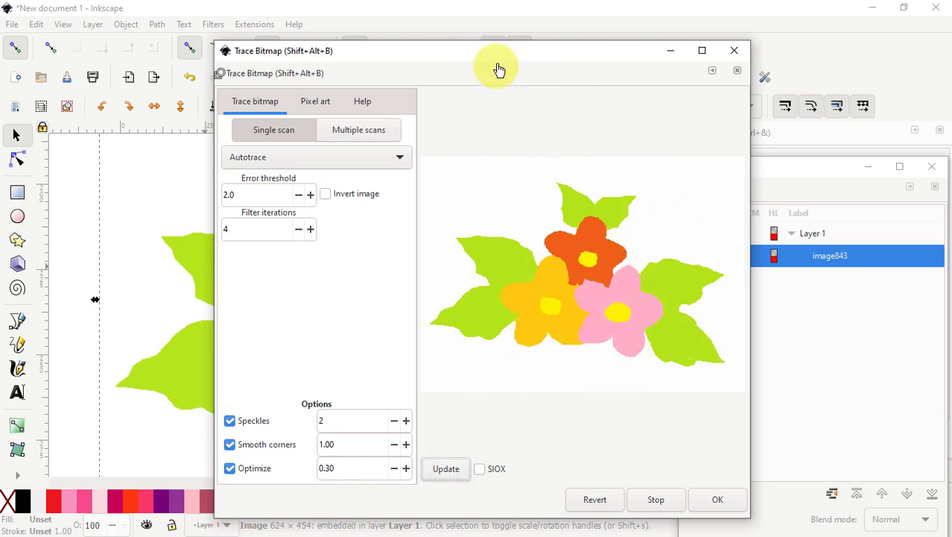
{"action": "left_click", "coordinate": [719, 501]}
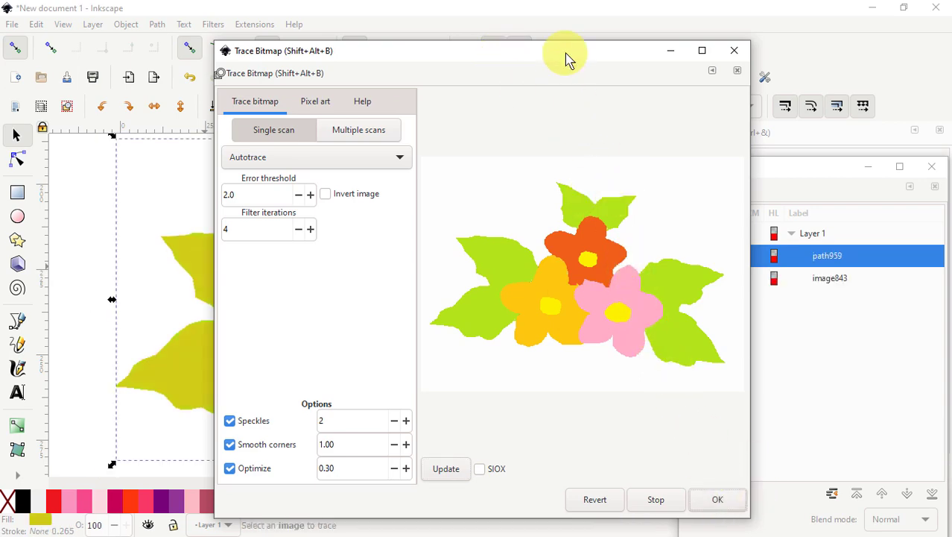
Move the Trace Bitmap dialog clear of the canvas, bring it back briefly, and clear it away again to inspect the traced path
{"action": "mouse_move", "coordinate": [567, 58]}
{"action": "left_mouse_down"}
{"action": "mouse_move", "coordinate": [105, 24]}
{"action": "mouse_move", "coordinate": [0, 64]}
{"action": "left_mouse_up"}
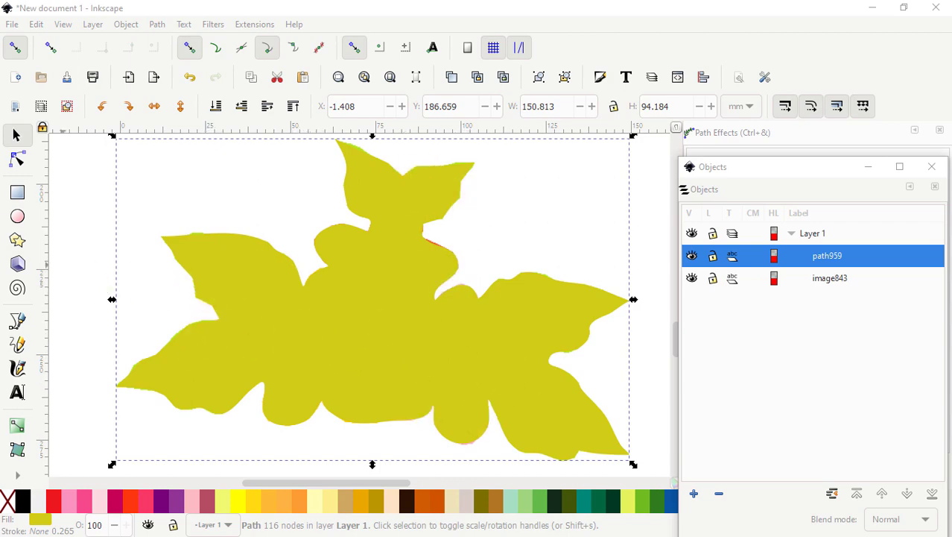
{"action": "key", "text": "shift+alt+b"}
{"action": "left_click_drag", "start_coordinate": [192, 90], "coordinate": [370, 62]}
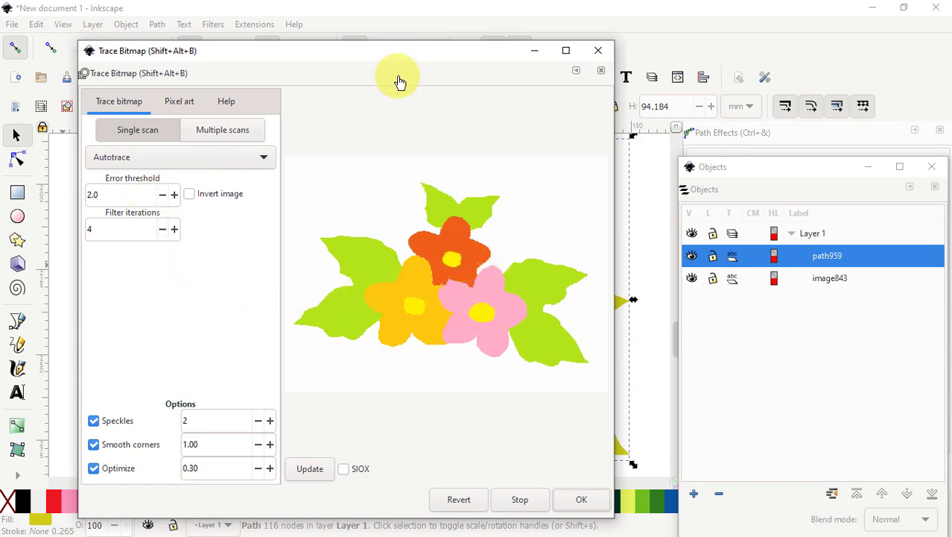
{"action": "mouse_move", "coordinate": [401, 67]}
{"action": "left_mouse_down"}
{"action": "mouse_move", "coordinate": [404, 57]}
{"action": "mouse_move", "coordinate": [0, 15]}
{"action": "left_mouse_up"}
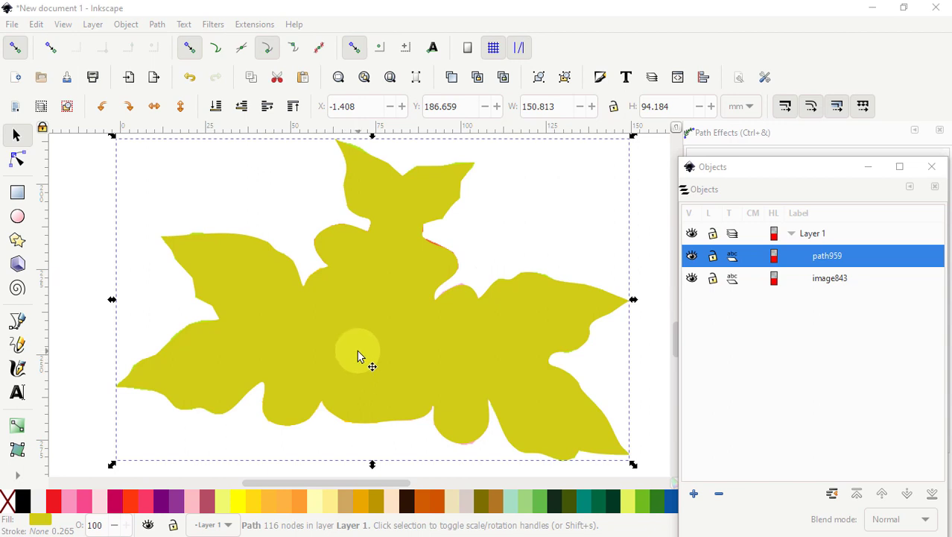
Break apart the traced flower path and select its separate pieces one by one in the object list to inspect them
{"action": "left_click", "coordinate": [157, 24]}
{"action": "left_click", "coordinate": [187, 211]}
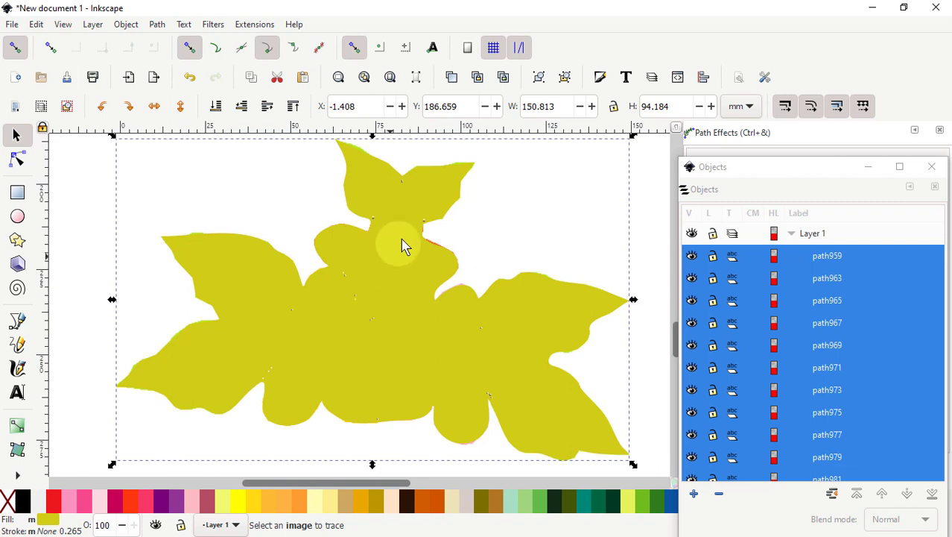
{"action": "left_click", "coordinate": [830, 257]}
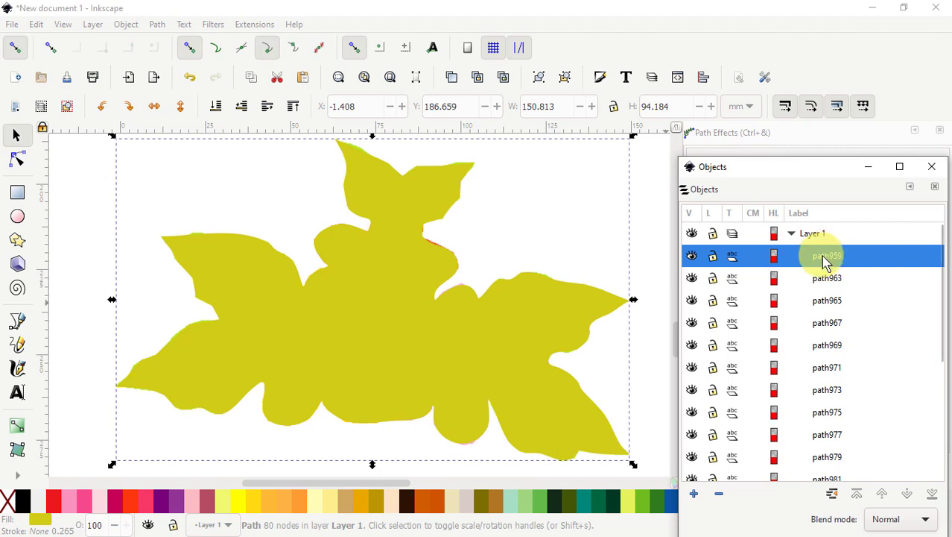
{"action": "left_click", "coordinate": [820, 282]}
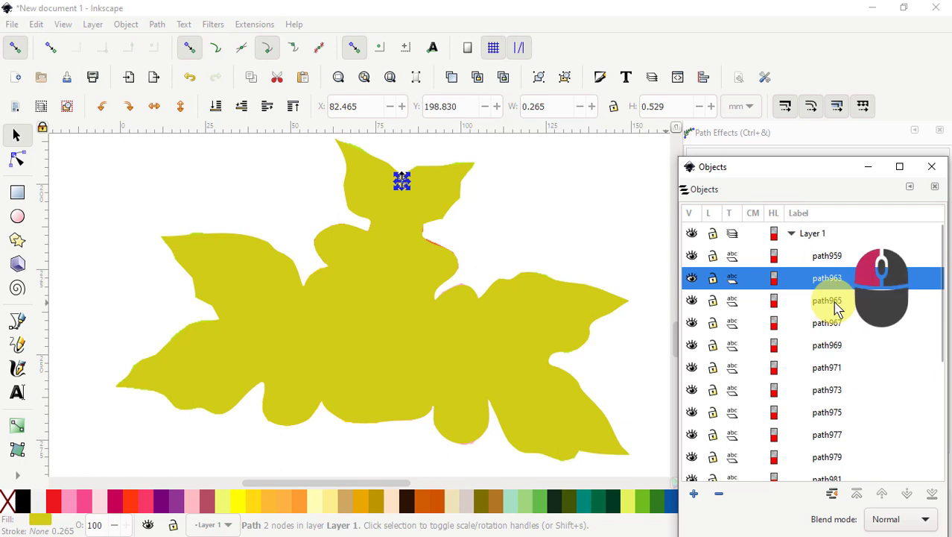
{"action": "left_click", "coordinate": [836, 311]}
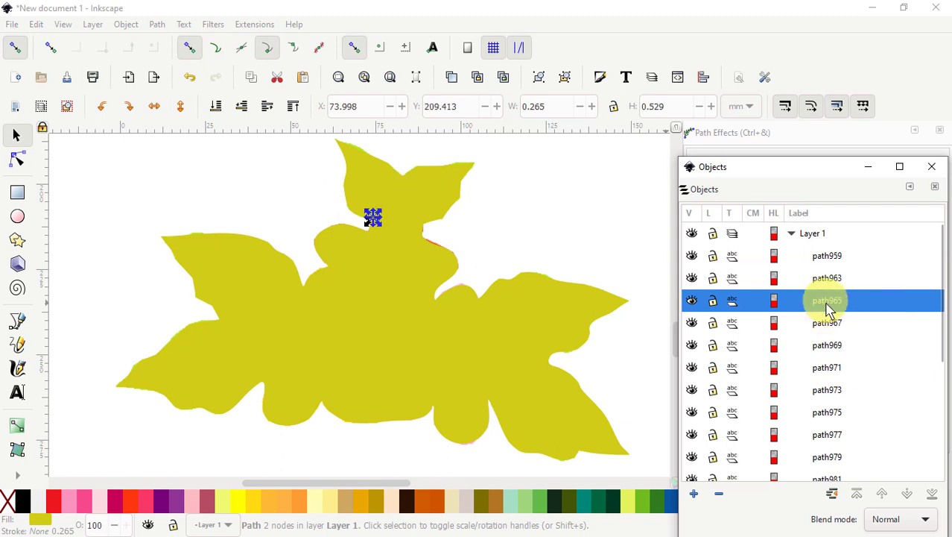
{"action": "left_click", "coordinate": [828, 325]}
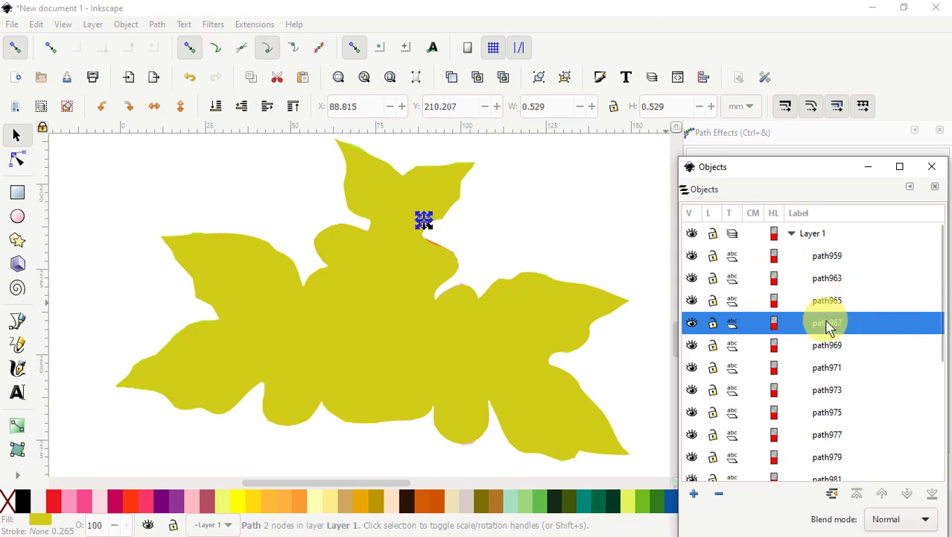
{"action": "left_click", "coordinate": [825, 349]}
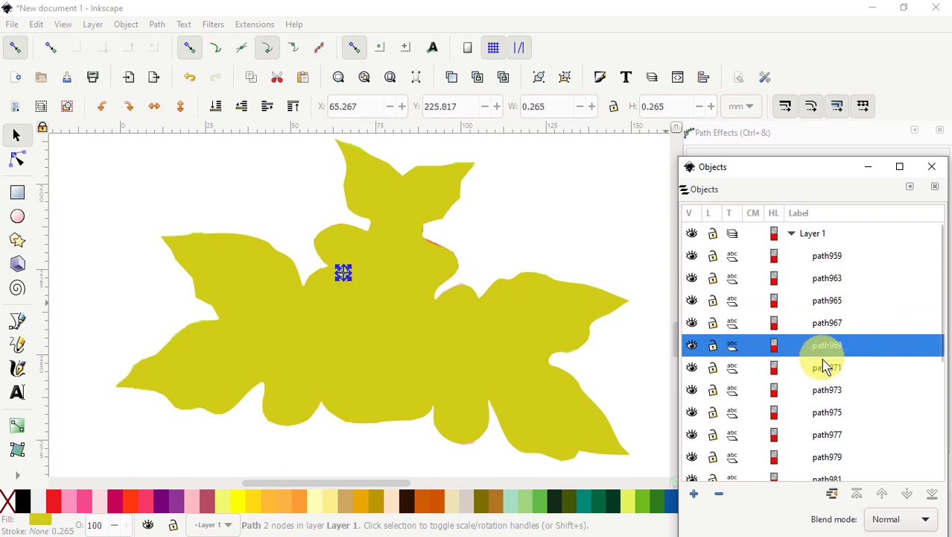
{"action": "left_click", "coordinate": [822, 369]}
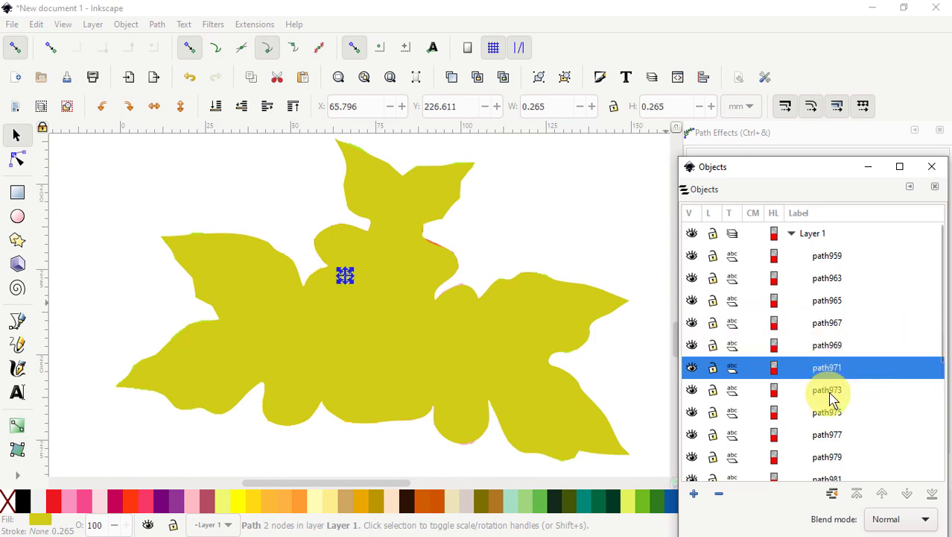
{"action": "left_click", "coordinate": [830, 392]}
{"action": "left_click", "coordinate": [825, 415]}
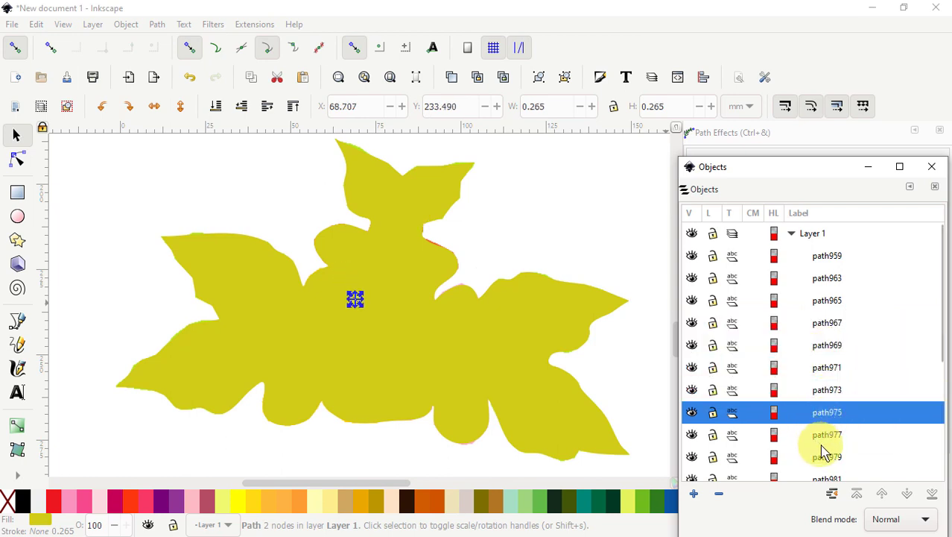
{"action": "left_click", "coordinate": [829, 436]}
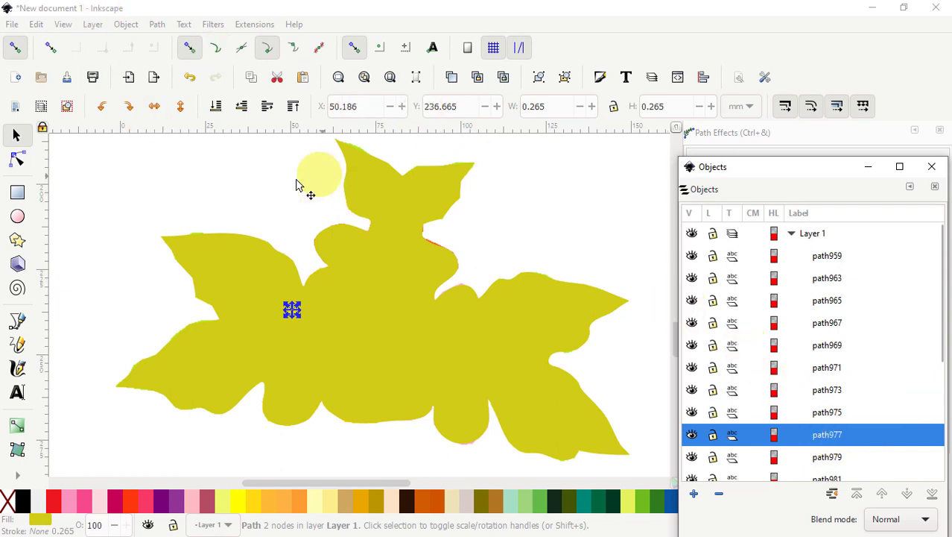
Move the flower image slightly down and to the right beneath the traced shape, and select the large traced piece
{"action": "left_click_drag", "start_coordinate": [186, 153], "coordinate": [246, 173]}
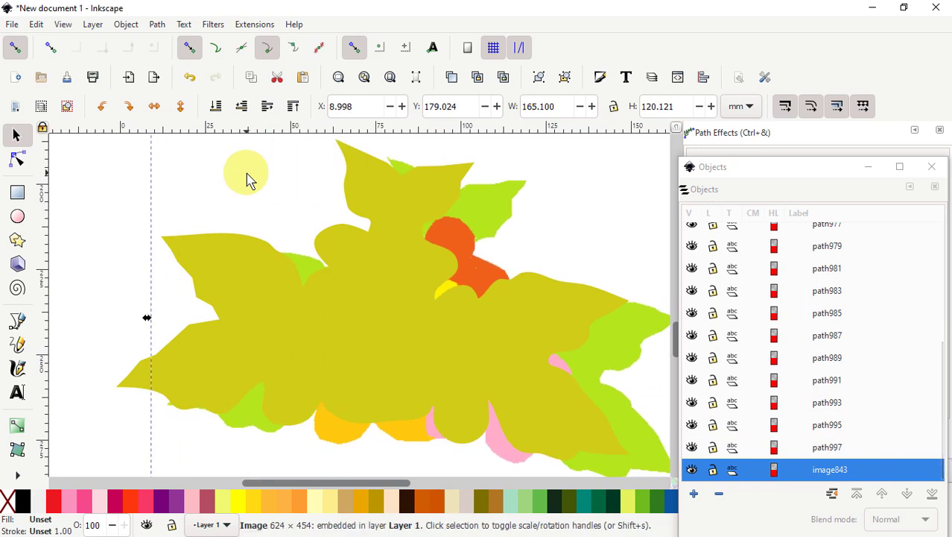
{"action": "left_click", "coordinate": [375, 360]}
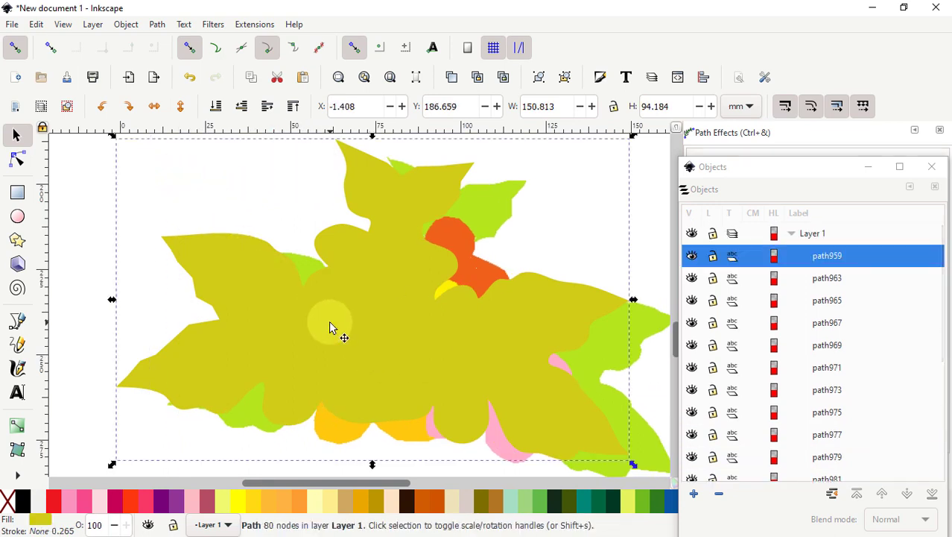
Undo the image move, the Break apart operation and the Autotrace bitmap trace
{"action": "left_click", "coordinate": [35, 25]}
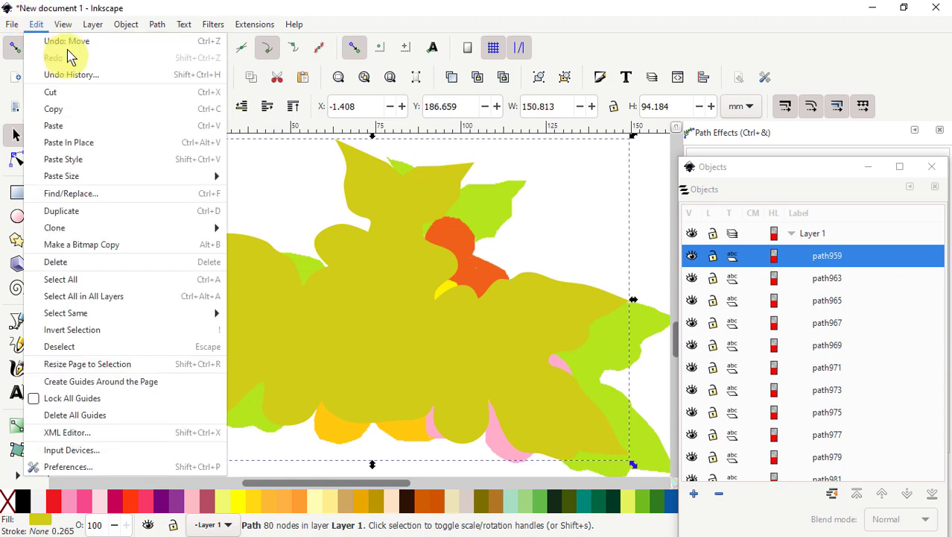
{"action": "left_click", "coordinate": [45, 38]}
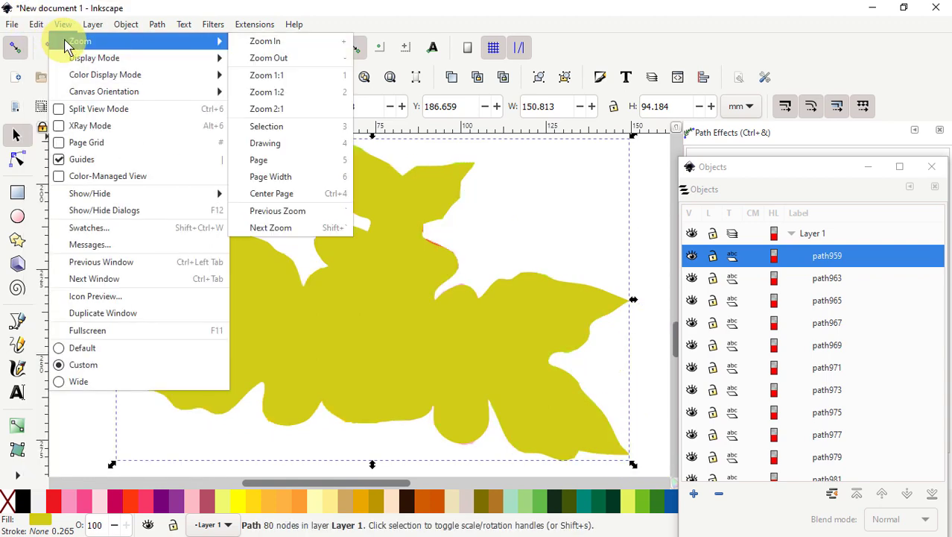
{"action": "left_click", "coordinate": [59, 42]}
{"action": "left_click", "coordinate": [36, 24]}
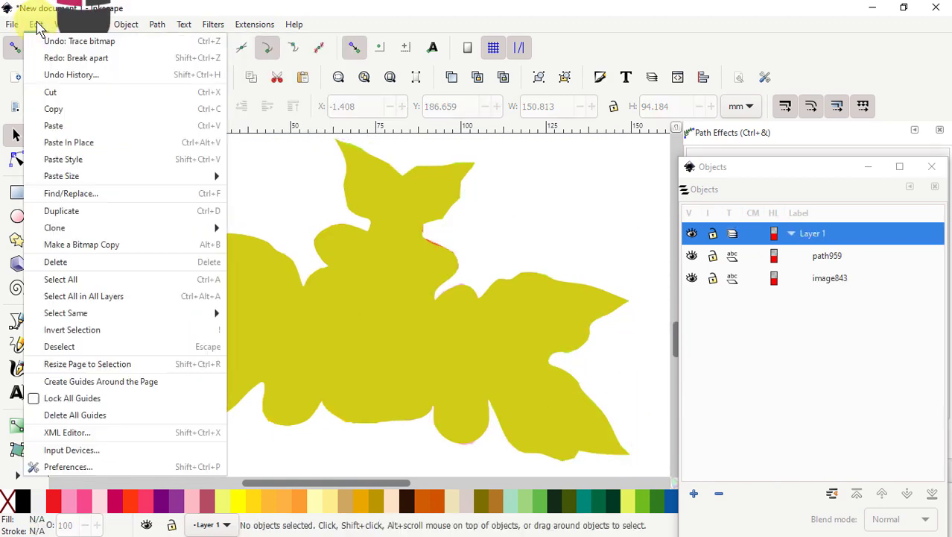
{"action": "left_click", "coordinate": [74, 43]}
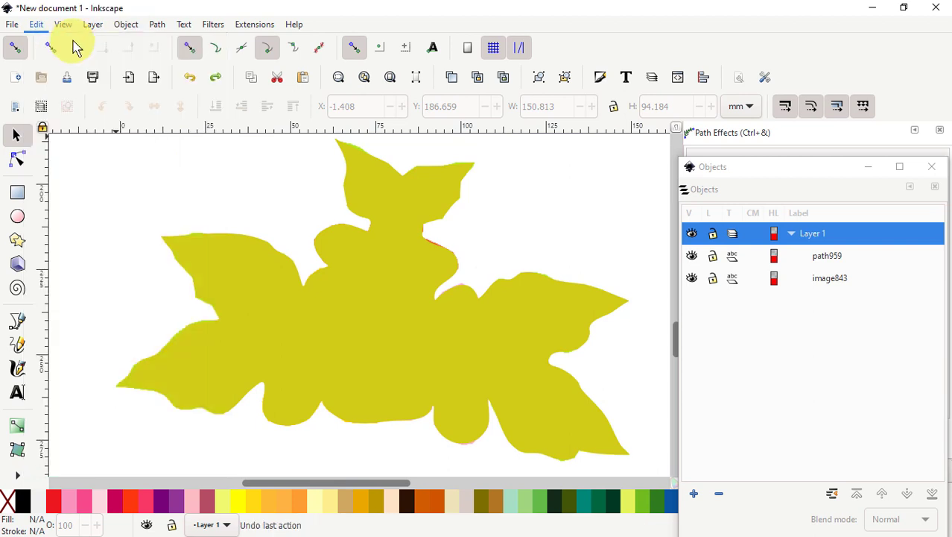
Open Trace Bitmap for the selected flower image and preview a multiple-scan trace in Grays mode
{"action": "left_click", "coordinate": [397, 344]}
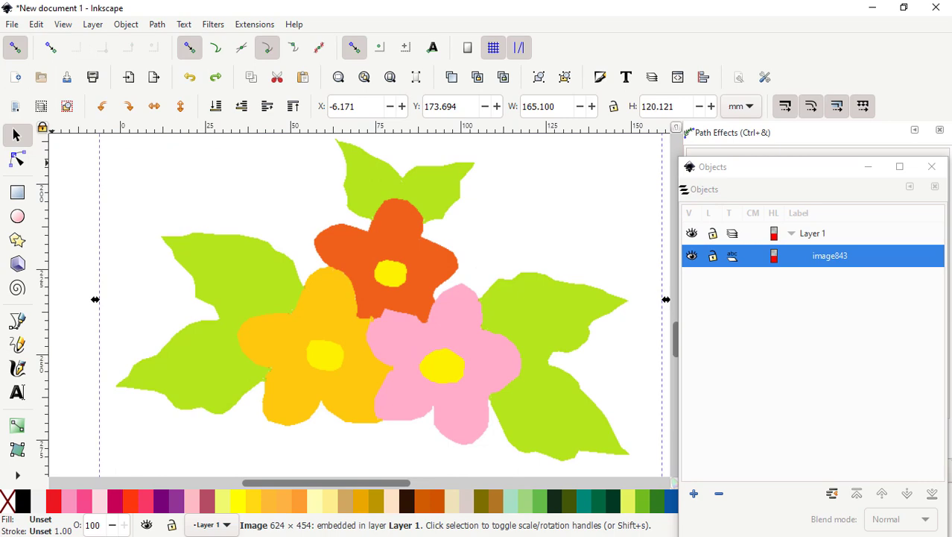
{"action": "key", "text": "shift+alt+b"}
{"action": "mouse_move", "coordinate": [16, 134]}
{"action": "left_mouse_down"}
{"action": "mouse_move", "coordinate": [512, 104]}
{"action": "mouse_move", "coordinate": [429, 39]}
{"action": "mouse_move", "coordinate": [417, 51]}
{"action": "left_mouse_up"}
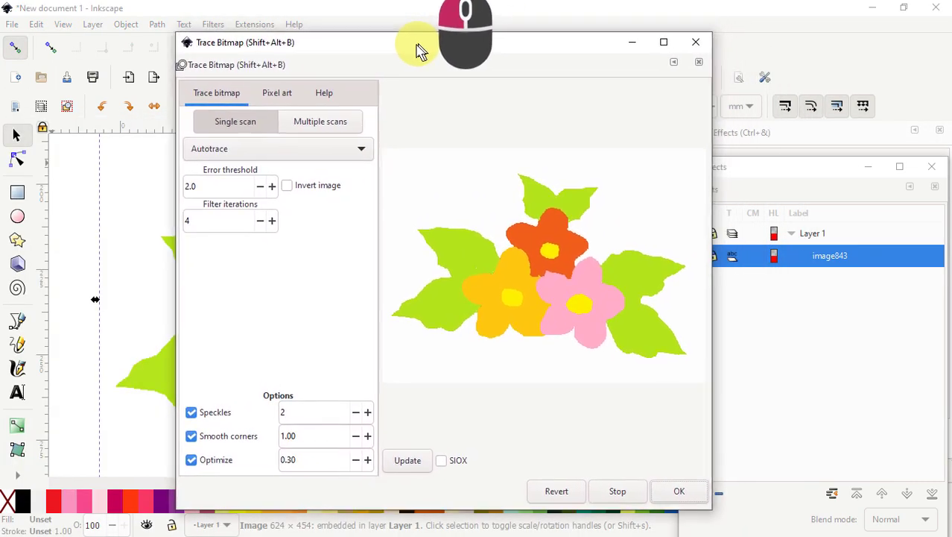
{"action": "left_click", "coordinate": [319, 127]}
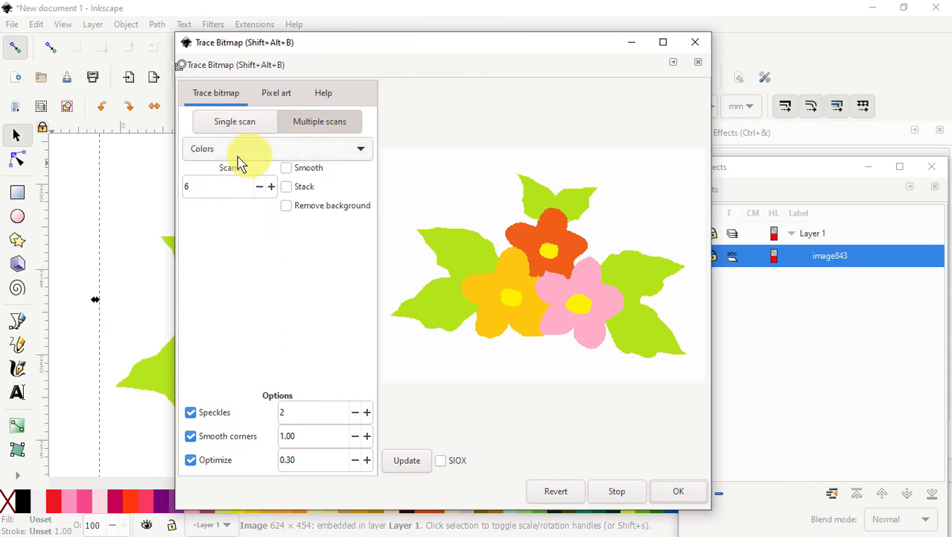
{"action": "left_click", "coordinate": [362, 150]}
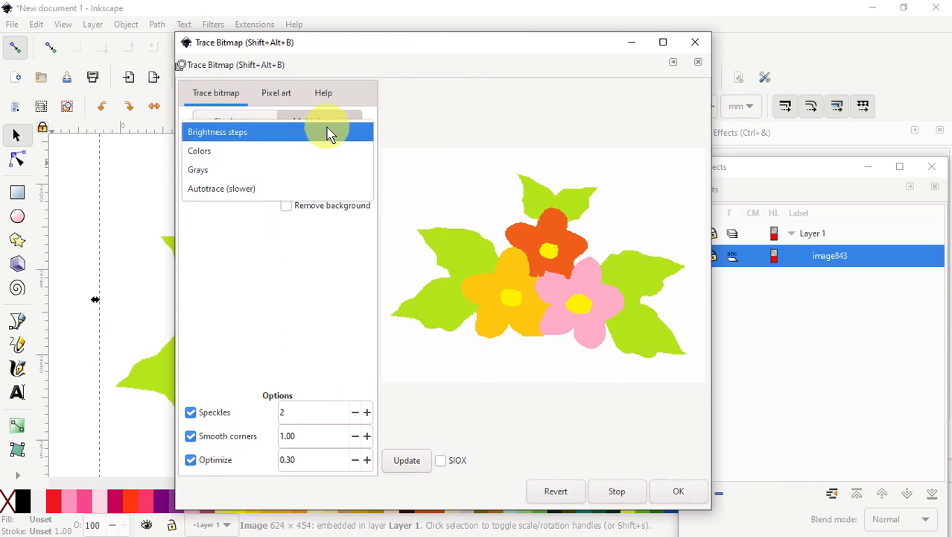
{"action": "left_click", "coordinate": [209, 172]}
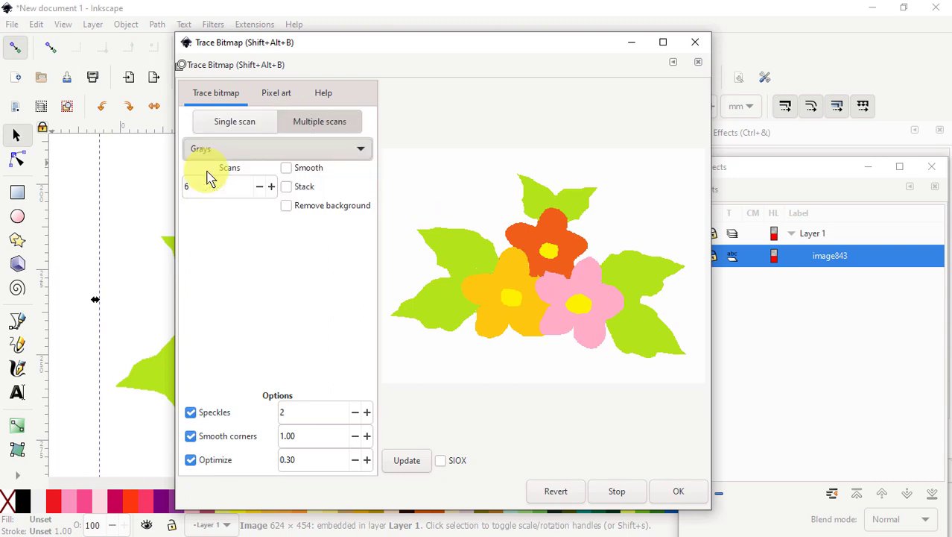
{"action": "left_click", "coordinate": [407, 462]}
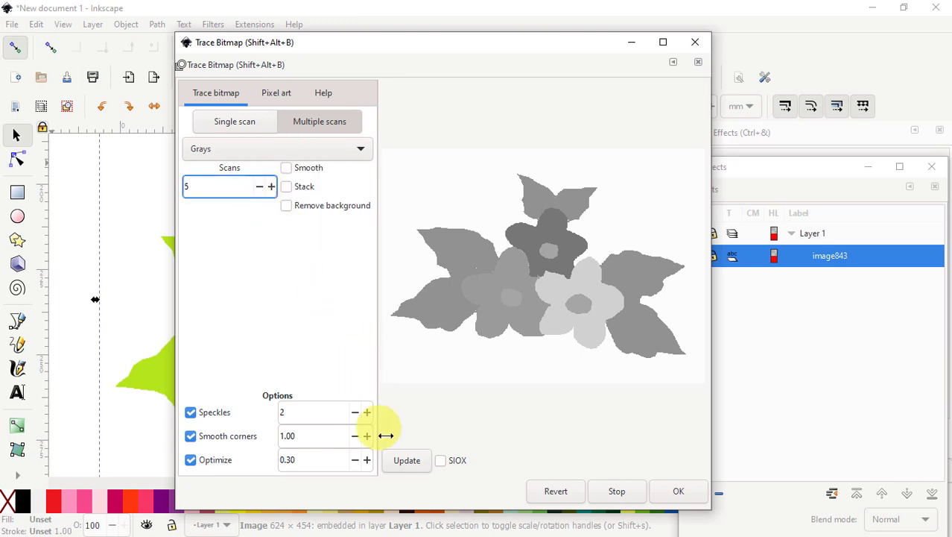
Compare previews of the Grays trace at 5, 6 and 8 scans
{"action": "left_click", "coordinate": [412, 467]}
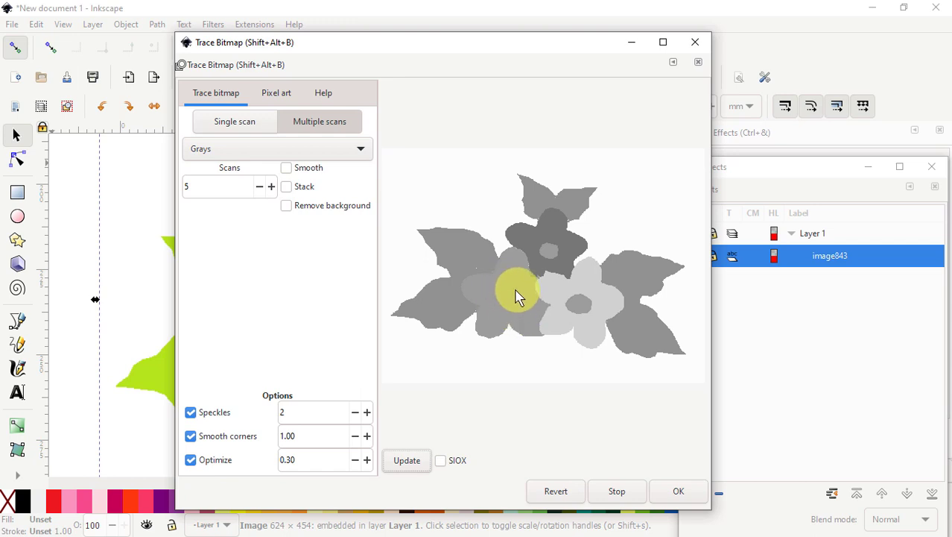
{"action": "left_click", "coordinate": [271, 186]}
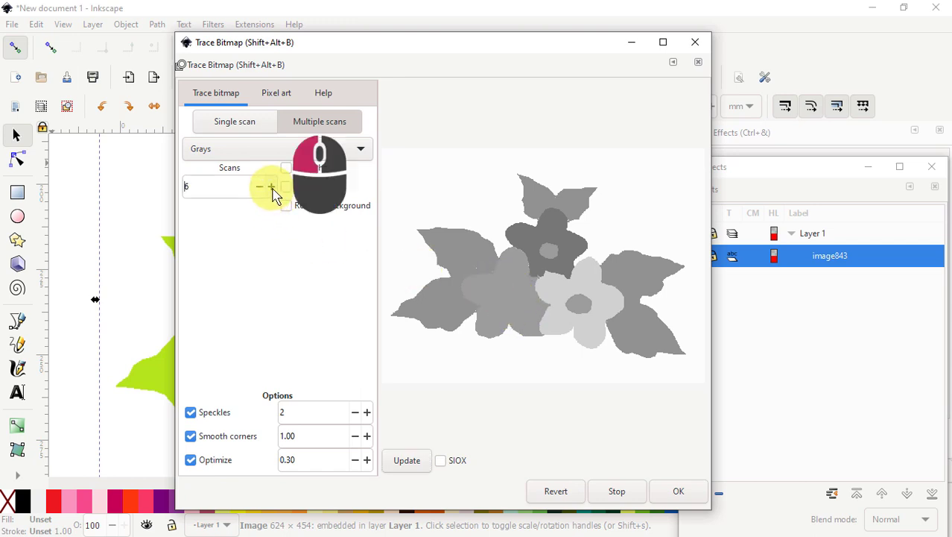
{"action": "left_click", "coordinate": [410, 462]}
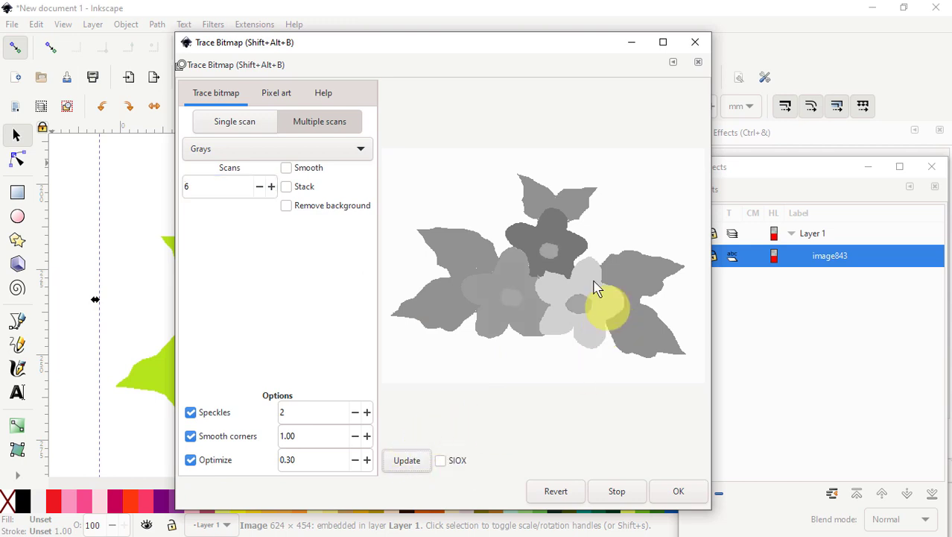
{"action": "left_click", "coordinate": [271, 187]}
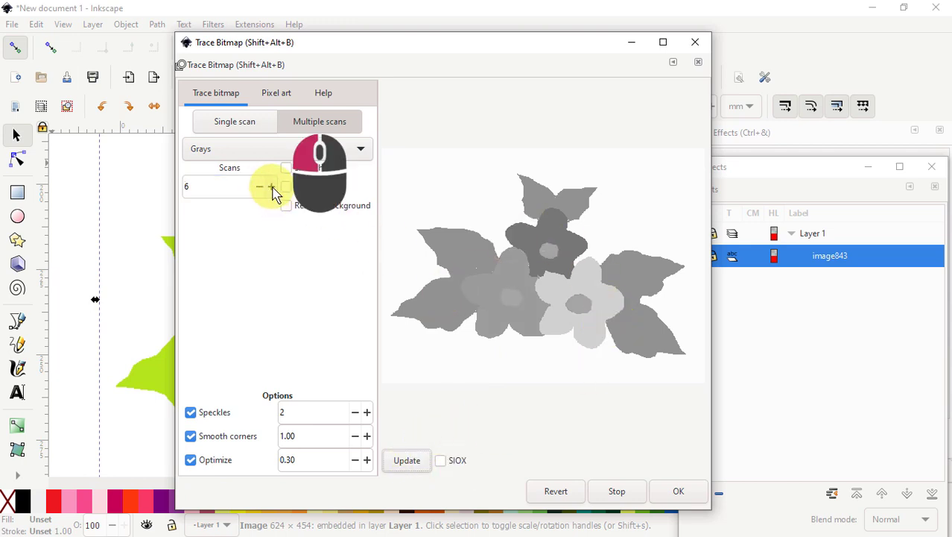
{"action": "left_click", "coordinate": [272, 187]}
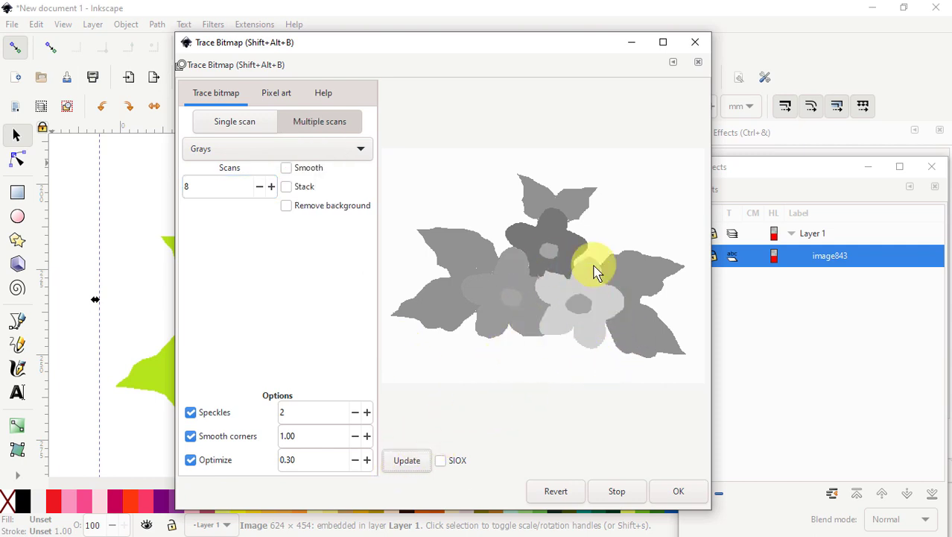
Set the scans to 6, apply the Grays trace and move the Trace Bitmap dialog clear of the canvas
{"action": "left_click", "coordinate": [260, 188]}
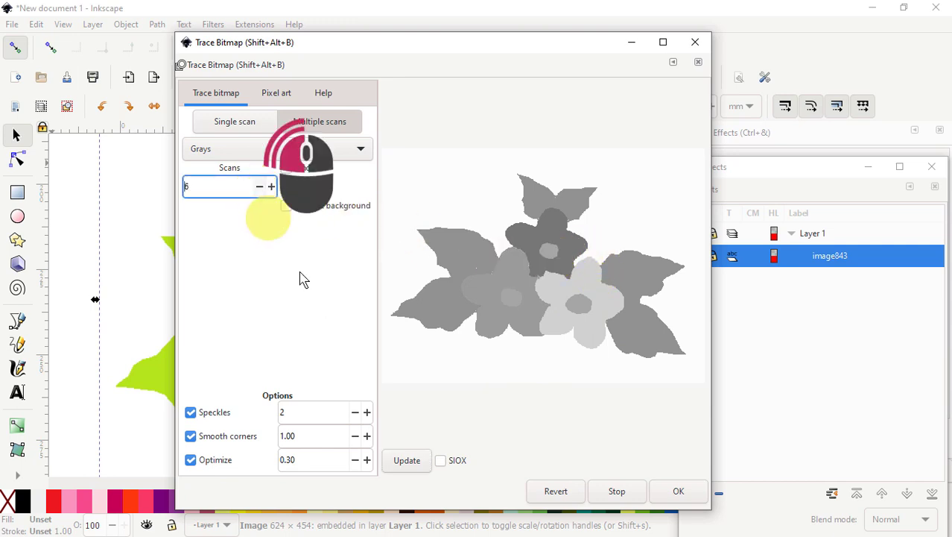
{"action": "left_click", "coordinate": [406, 461]}
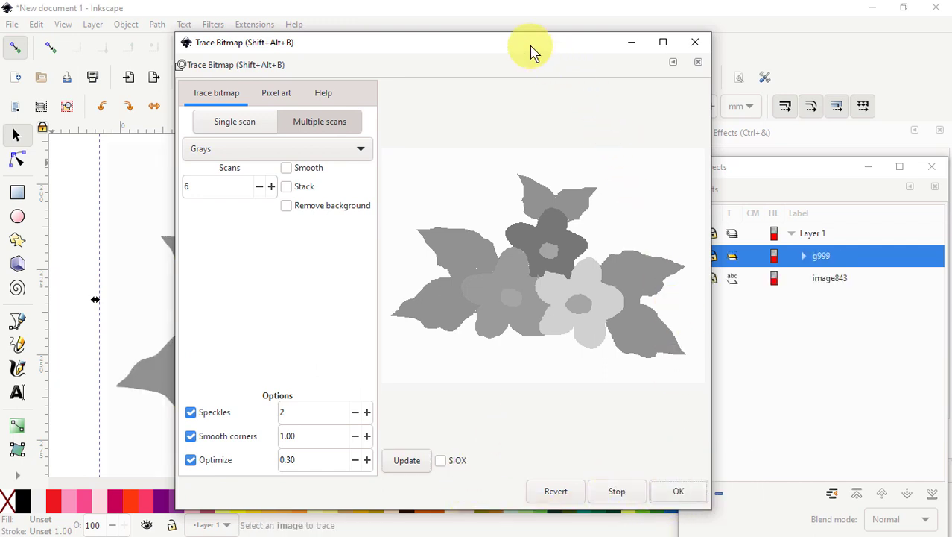
{"action": "mouse_move", "coordinate": [526, 43]}
{"action": "left_mouse_down"}
{"action": "mouse_move", "coordinate": [358, 66]}
{"action": "mouse_move", "coordinate": [2, 89]}
{"action": "left_mouse_up"}
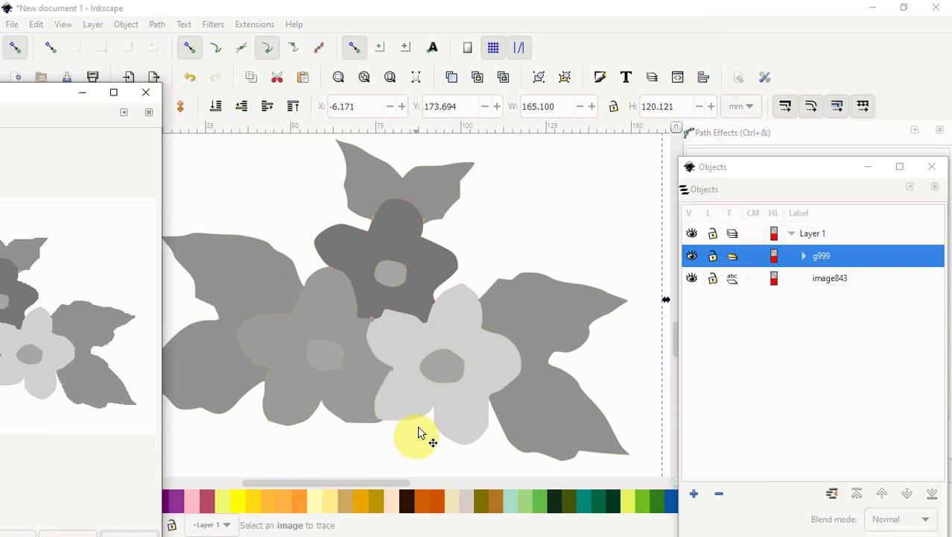
Hide the original flower image and inspect the borders between the traced grey shapes
{"action": "scroll", "coordinate": [362, 385], "scroll_direction": "up", "scroll_amount": 3}
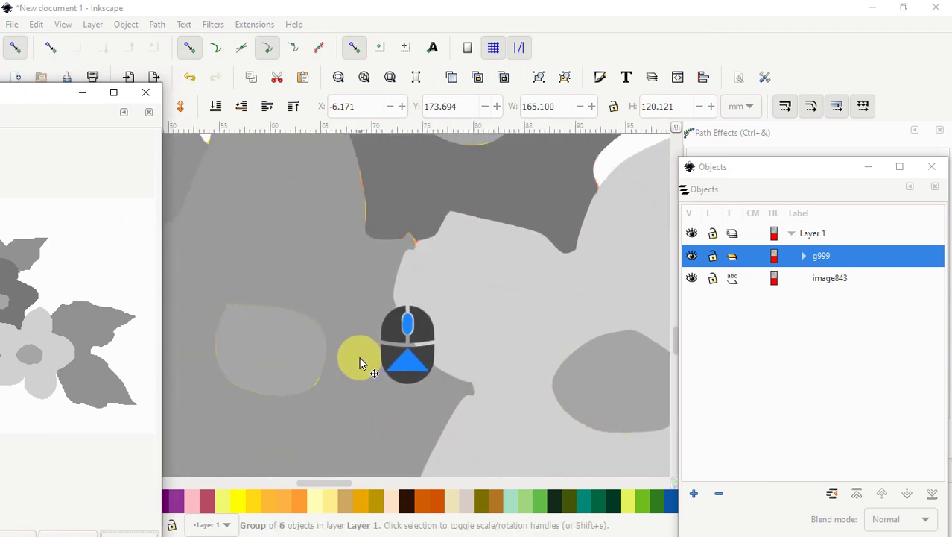
{"action": "left_click", "coordinate": [692, 280]}
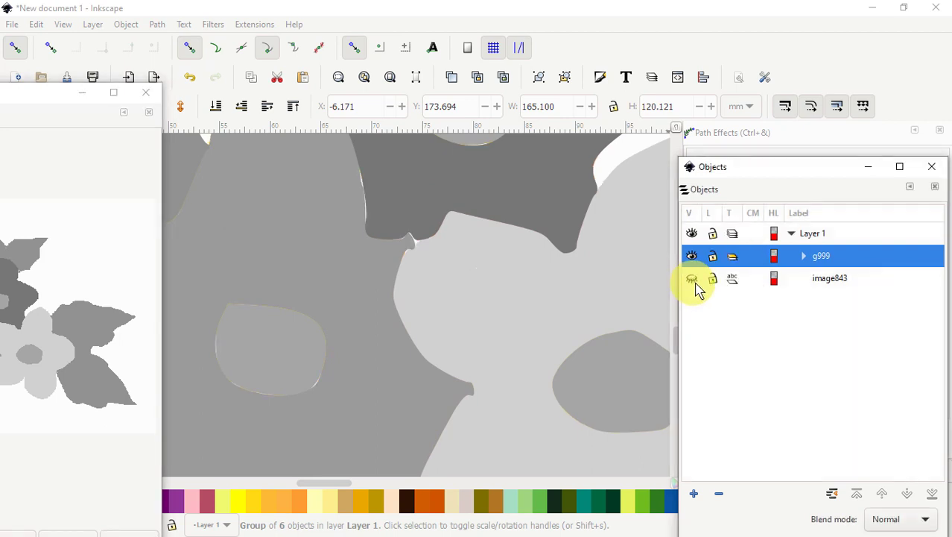
{"action": "left_click_drag", "start_coordinate": [566, 324], "coordinate": [645, 425]}
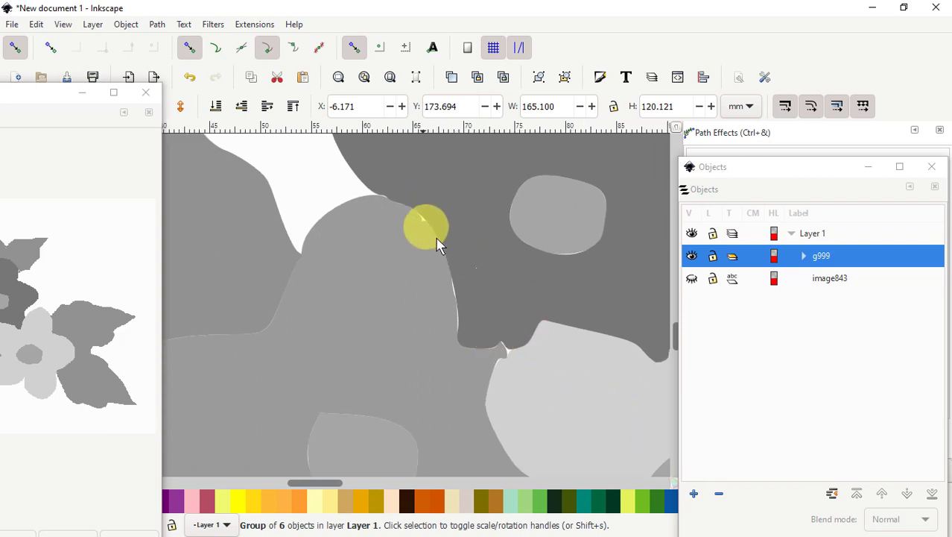
{"action": "scroll", "coordinate": [468, 339], "scroll_direction": "down", "scroll_amount": 4}
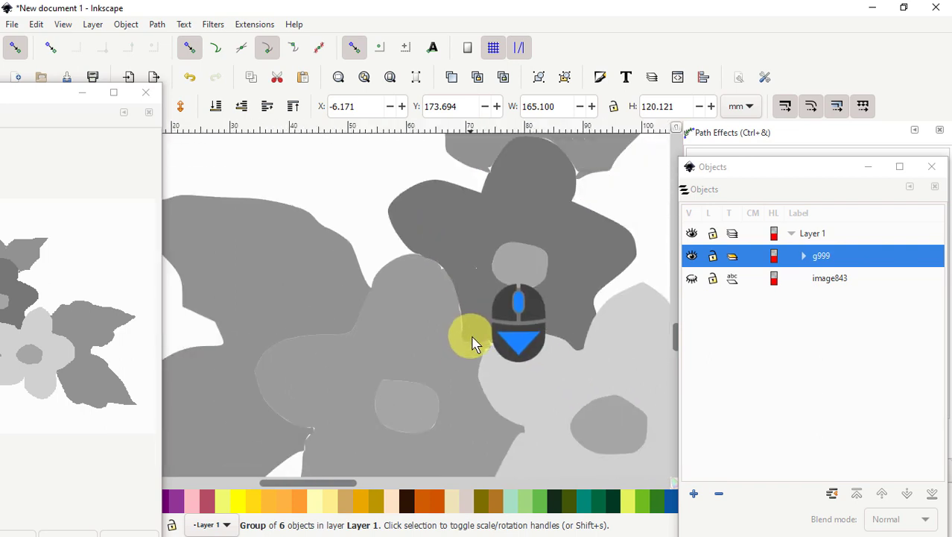
{"action": "scroll", "coordinate": [506, 365], "scroll_direction": "down", "scroll_amount": 2}
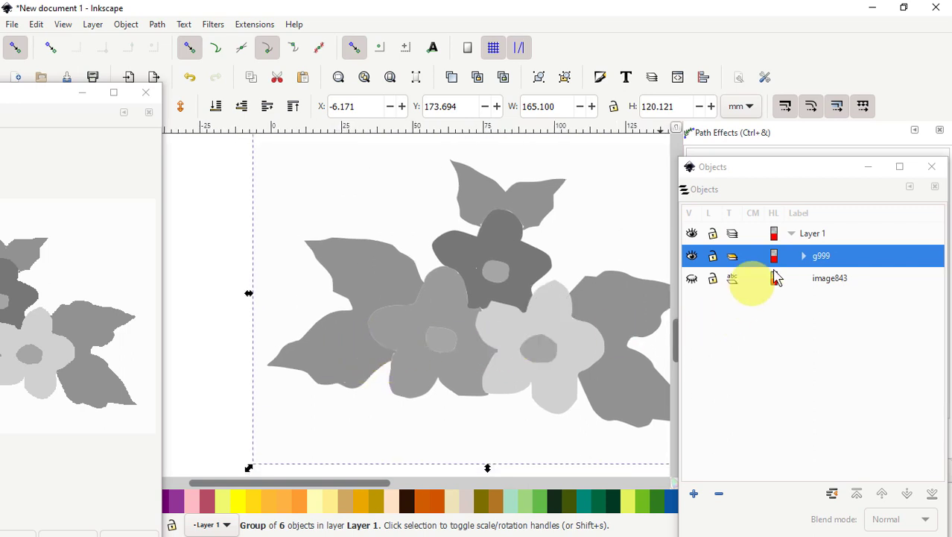
Ungroup the traced grey group into separate paths and clear the selection
{"action": "left_click", "coordinate": [126, 27]}
{"action": "left_click", "coordinate": [161, 163]}
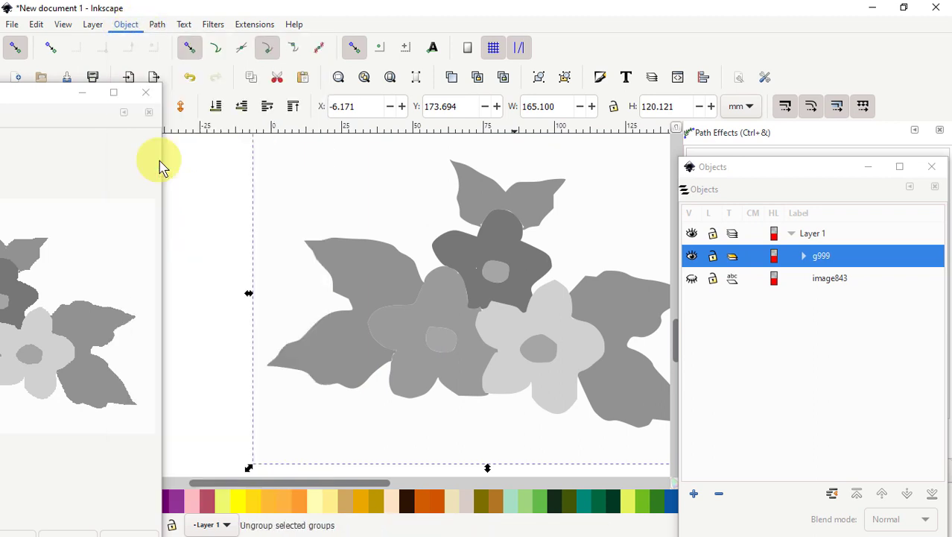
{"action": "left_click", "coordinate": [328, 353]}
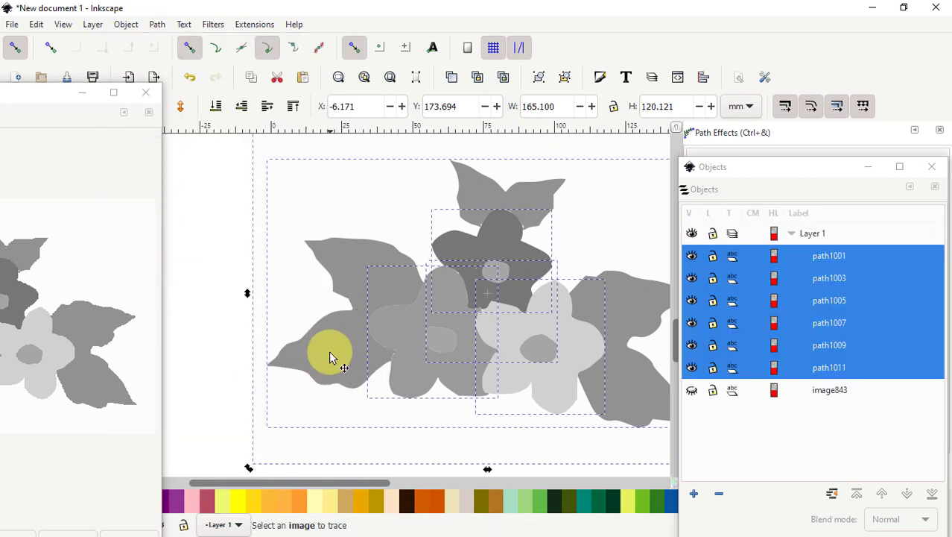
{"action": "left_click", "coordinate": [216, 283]}
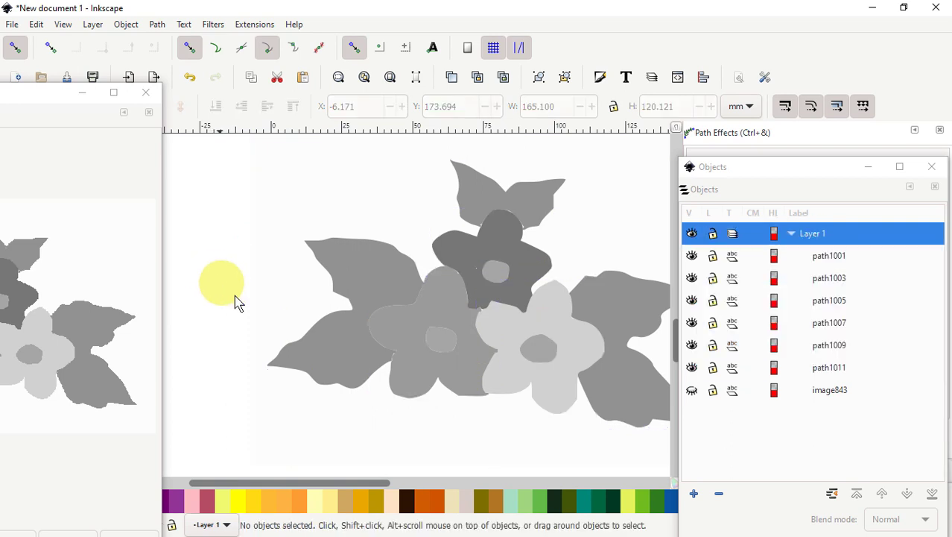
Fill the traced leaves with green and the three flower centres with bright yellow
{"action": "left_click", "coordinate": [349, 354]}
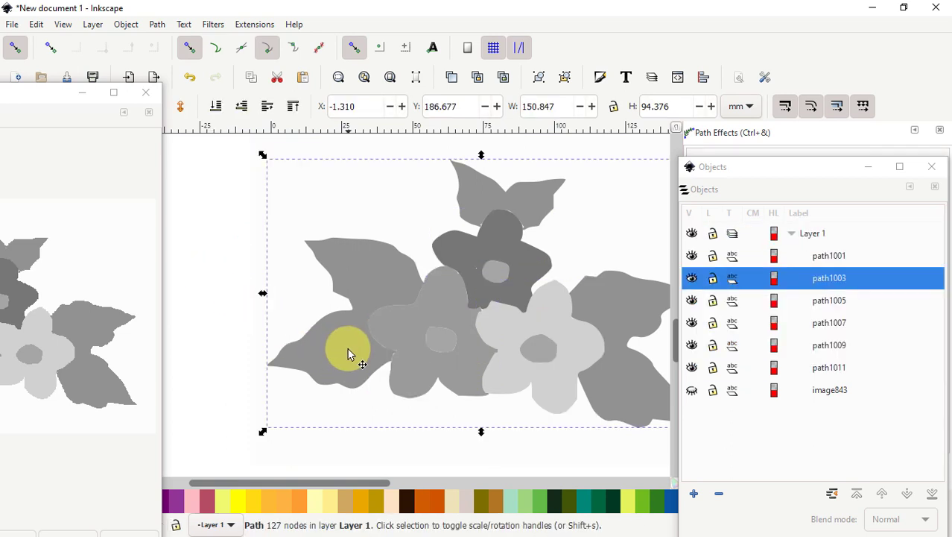
{"action": "left_click", "coordinate": [535, 507]}
{"action": "left_click", "coordinate": [445, 347]}
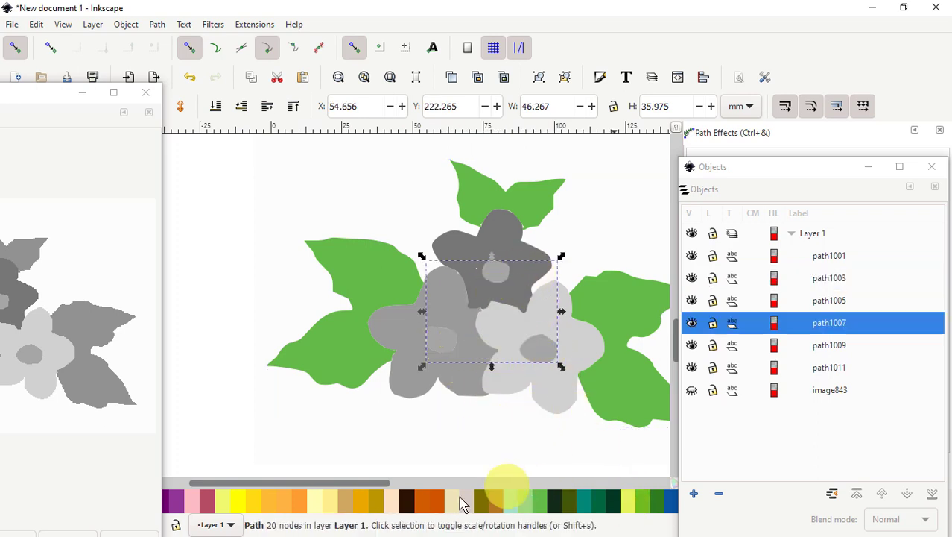
{"action": "left_click", "coordinate": [241, 509]}
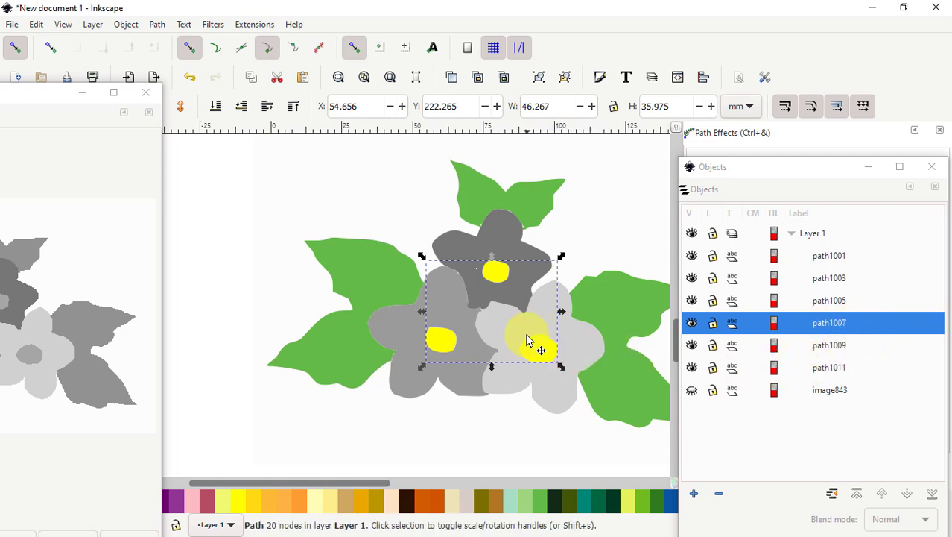
Fill the light grey flower with golden yellow and the dark grey upper flower with Salmon Pink
{"action": "left_click", "coordinate": [549, 402]}
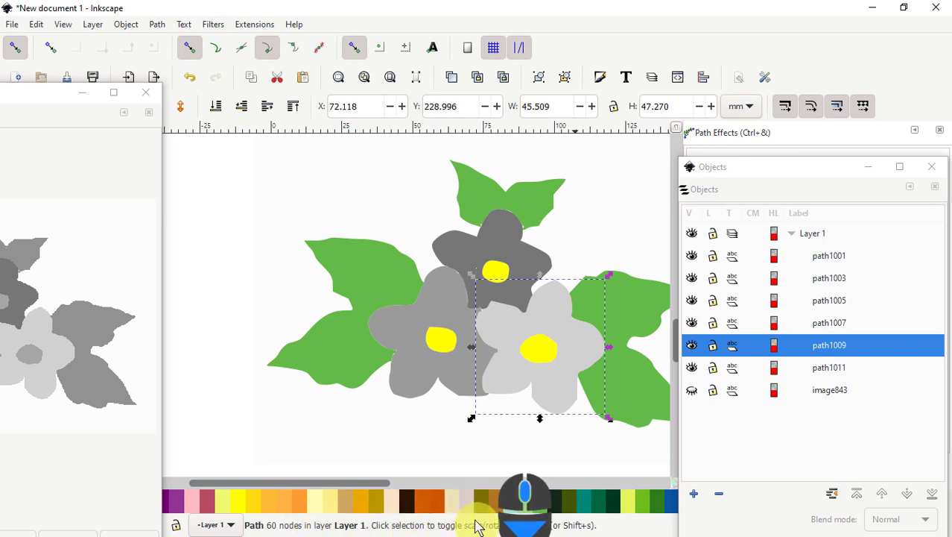
{"action": "left_click", "coordinate": [261, 501]}
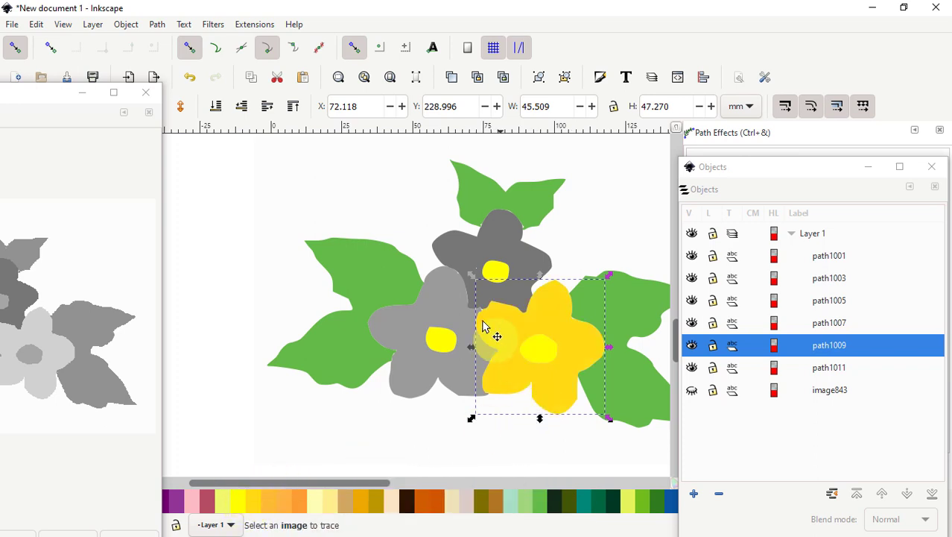
{"action": "left_click", "coordinate": [504, 240]}
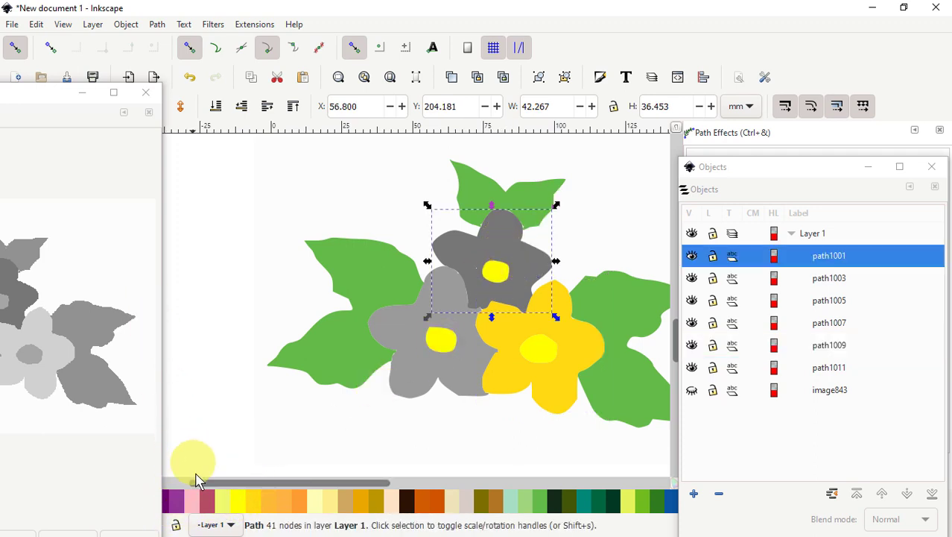
{"action": "left_click", "coordinate": [200, 502]}
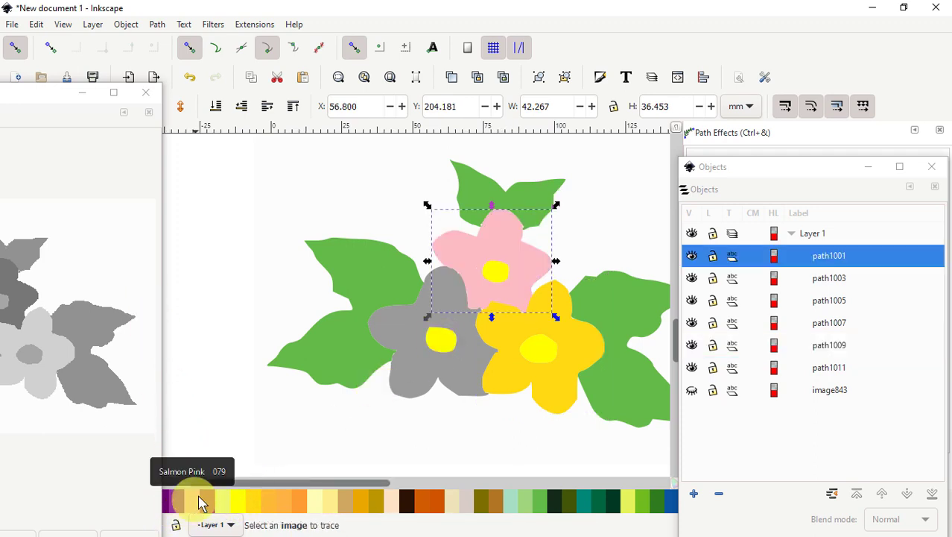
Fill the remaining grey flower with Pink, moving the Trace Bitmap dialog off the colour palette to reach it
{"action": "left_click", "coordinate": [456, 364]}
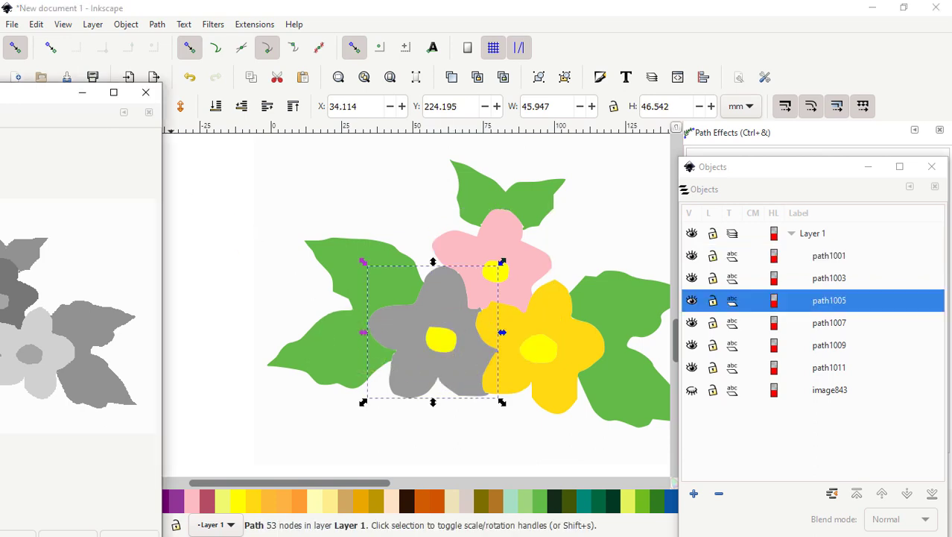
{"action": "left_click_drag", "start_coordinate": [29, 92], "coordinate": [0, 92]}
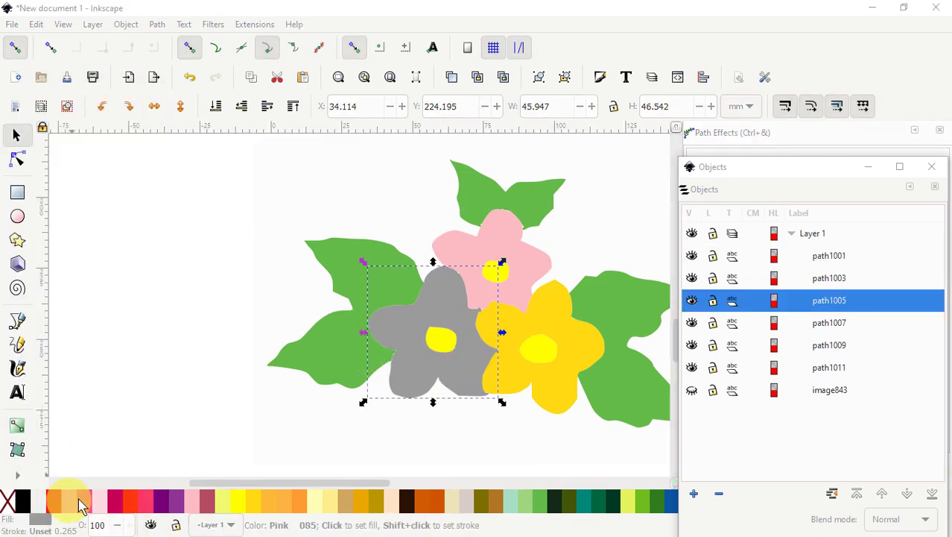
{"action": "left_click", "coordinate": [73, 508]}
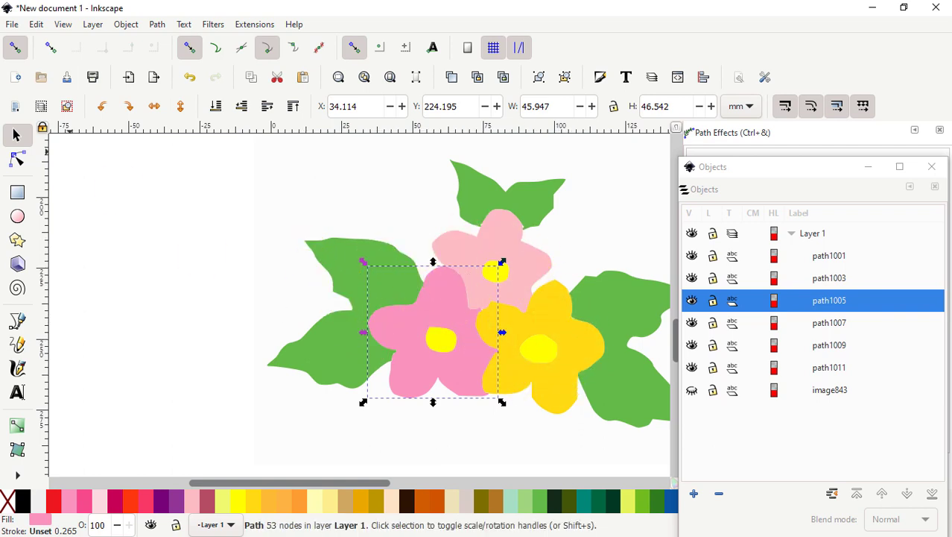
Bring the Trace Bitmap dialog back partly over the canvas, and show and select the original flower image with the background path hidden
{"action": "mouse_move", "coordinate": [1, 94]}
{"action": "left_mouse_down"}
{"action": "mouse_move", "coordinate": [323, 99]}
{"action": "mouse_move", "coordinate": [473, 87]}
{"action": "mouse_move", "coordinate": [455, 46]}
{"action": "mouse_move", "coordinate": [438, 46]}
{"action": "left_mouse_up"}
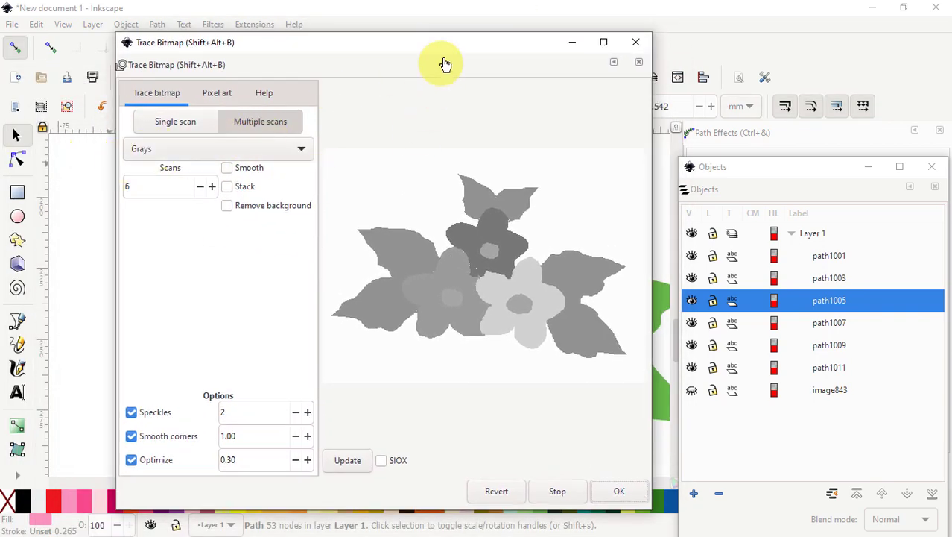
{"action": "mouse_move", "coordinate": [451, 54]}
{"action": "left_mouse_down"}
{"action": "mouse_move", "coordinate": [329, 48]}
{"action": "mouse_move", "coordinate": [269, 59]}
{"action": "left_mouse_up"}
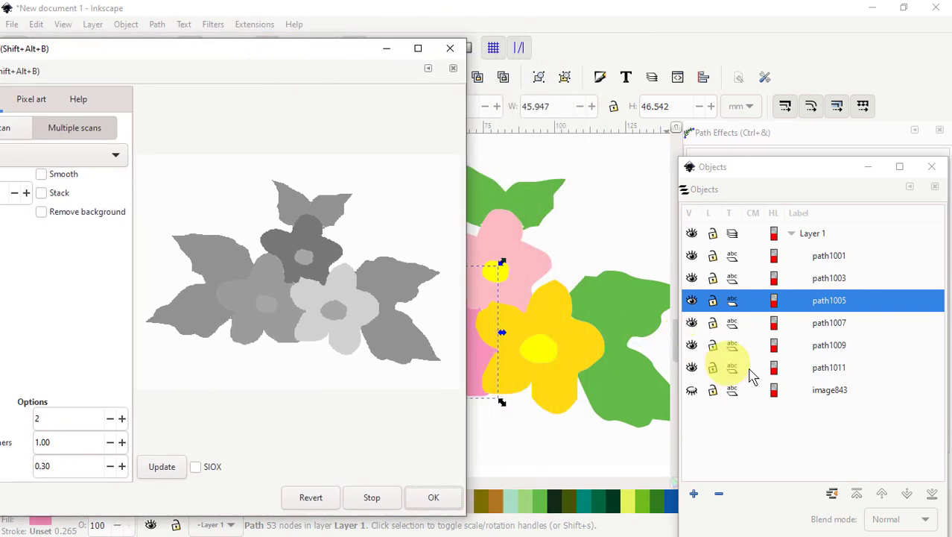
{"action": "left_click", "coordinate": [829, 394]}
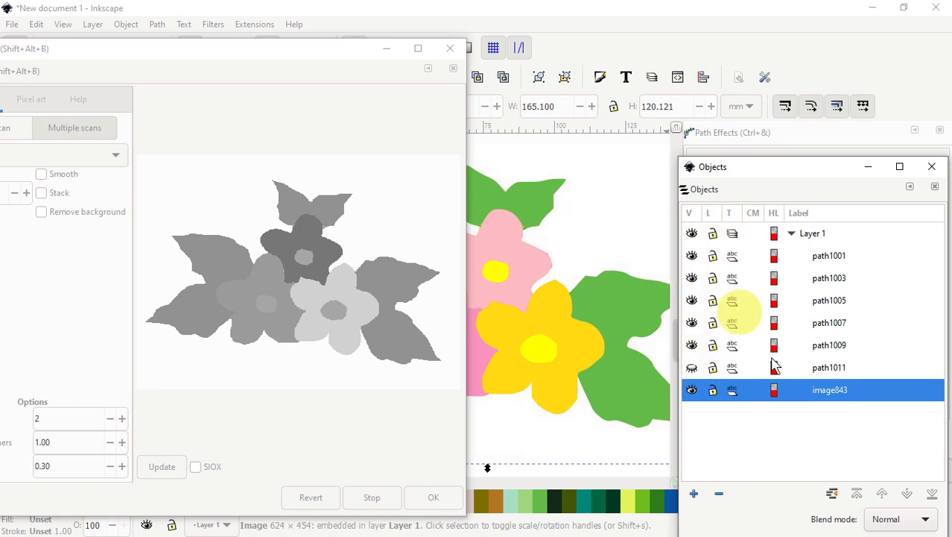
Hide all six recoloured traced paths of the Grays trace and select the original flower image
{"action": "left_click", "coordinate": [817, 368]}
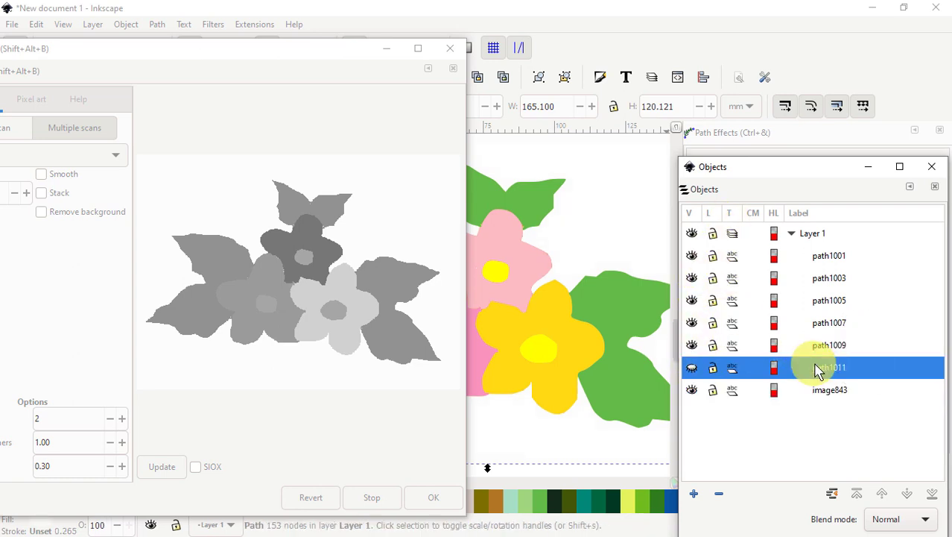
{"action": "left_click", "coordinate": [836, 261], "text": "shift"}
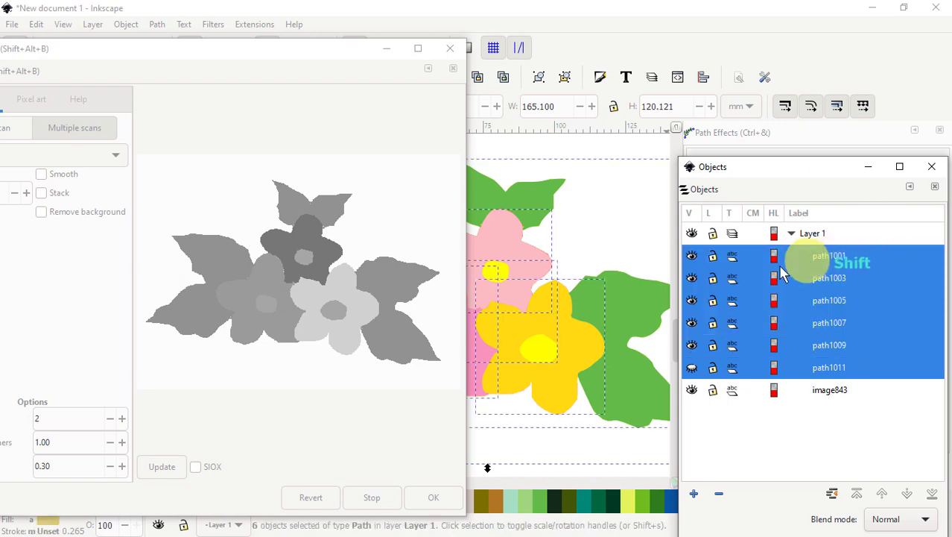
{"action": "left_click", "coordinate": [693, 260]}
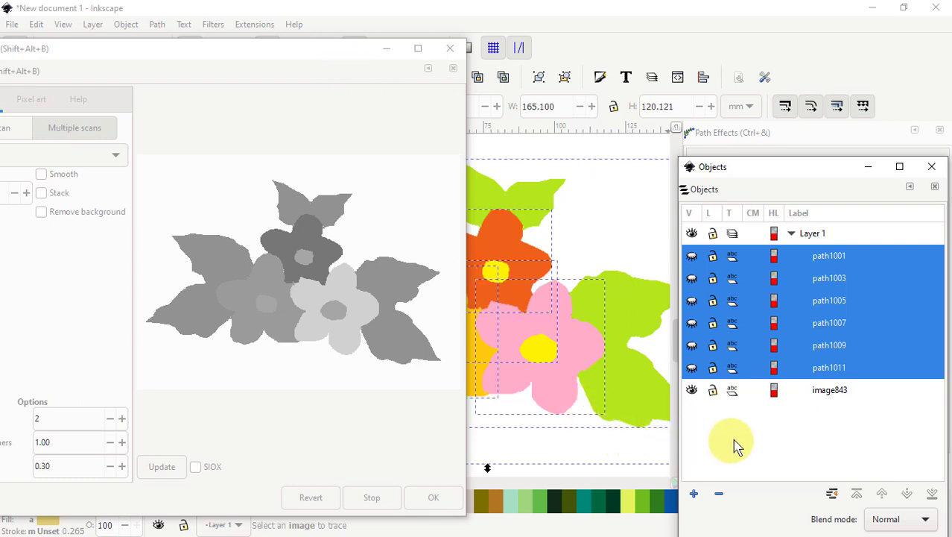
{"action": "left_click", "coordinate": [609, 475]}
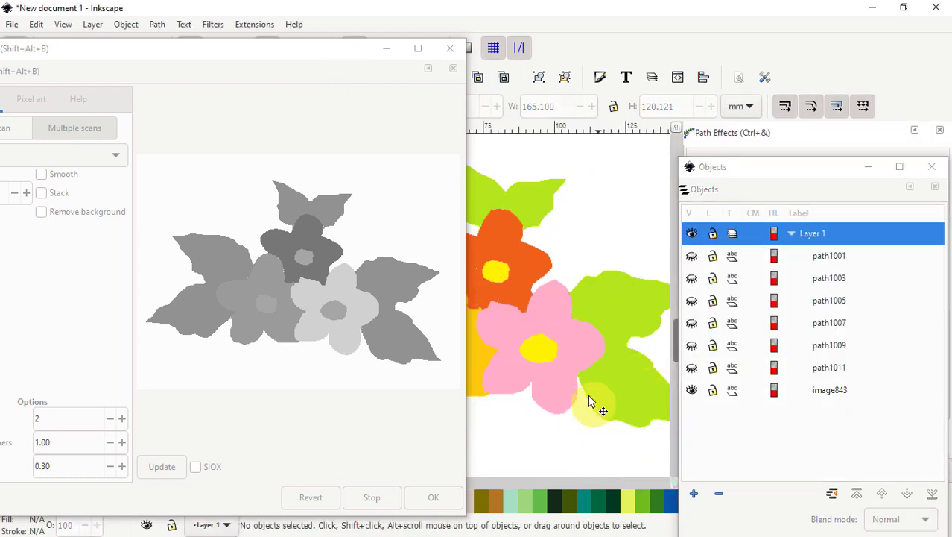
{"action": "left_click", "coordinate": [804, 393]}
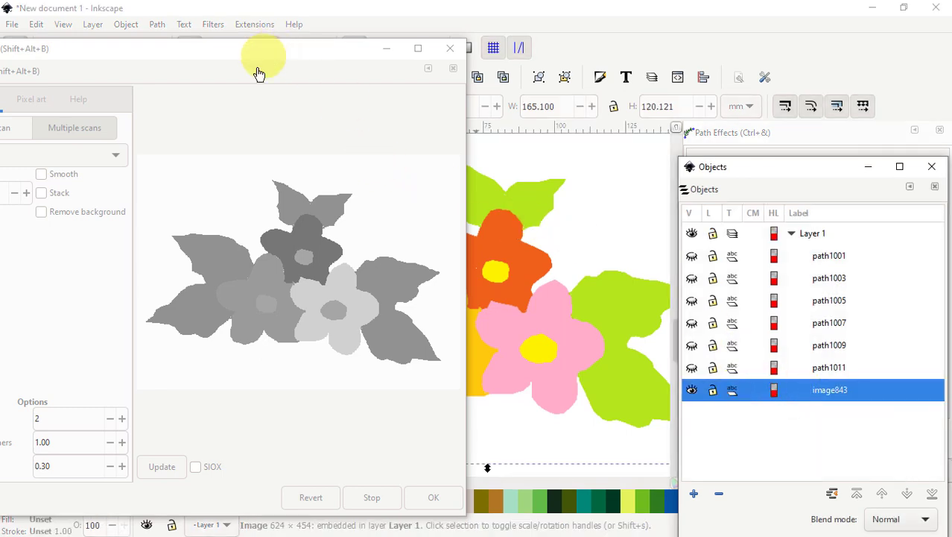
Trace the original flower image with multiple scans in Colors mode, using 6 scans, after refreshing the preview
{"action": "mouse_move", "coordinate": [162, 54]}
{"action": "left_mouse_down"}
{"action": "mouse_move", "coordinate": [513, 47]}
{"action": "mouse_move", "coordinate": [514, 37]}
{"action": "left_mouse_up"}
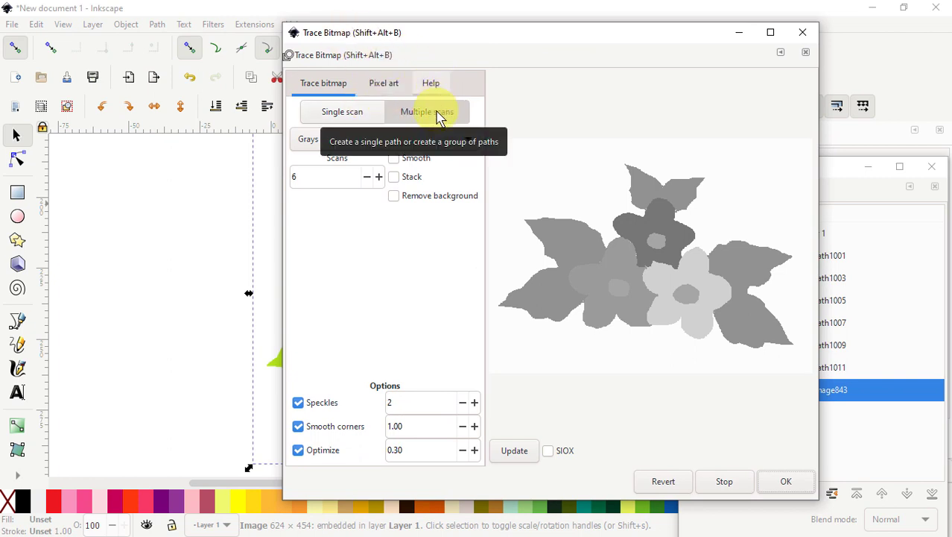
{"action": "left_click", "coordinate": [469, 142]}
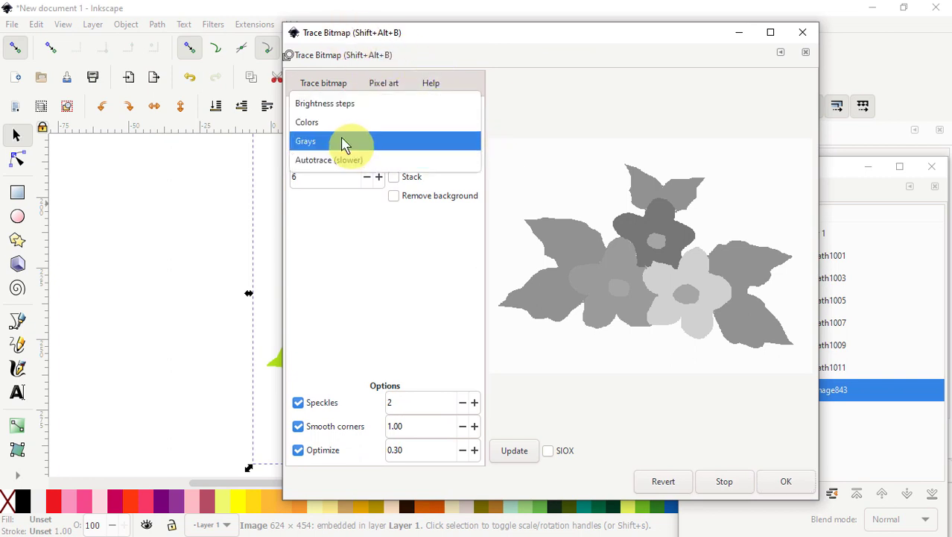
{"action": "left_click", "coordinate": [321, 123]}
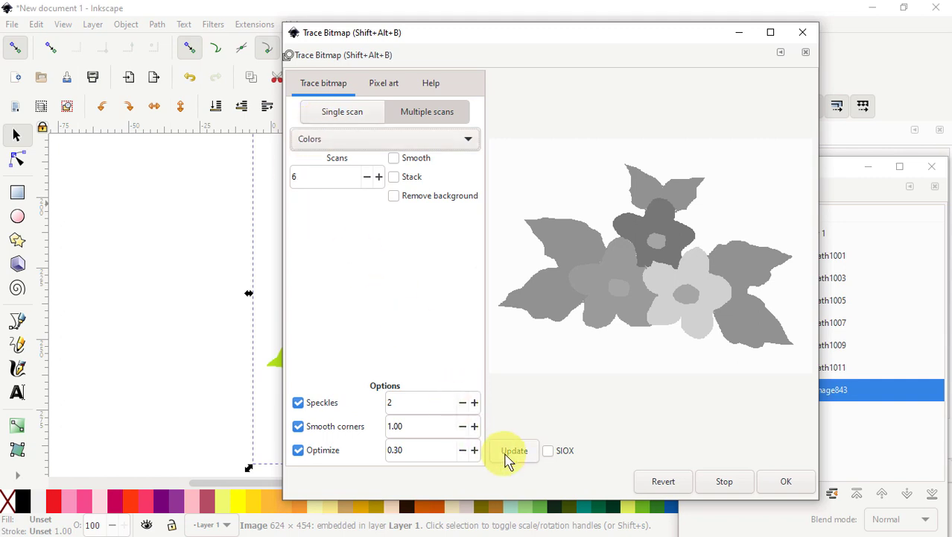
{"action": "left_click", "coordinate": [511, 449]}
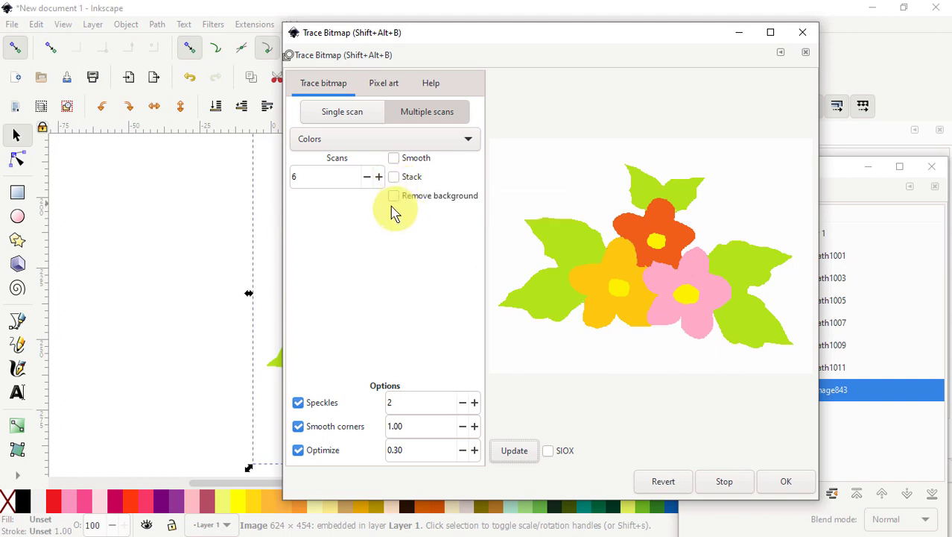
{"action": "left_click", "coordinate": [513, 456]}
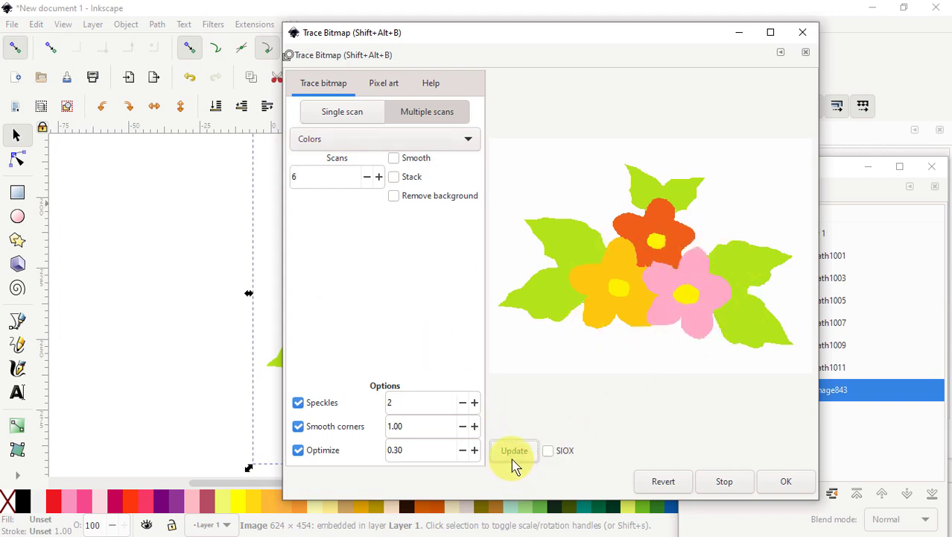
{"action": "left_click", "coordinate": [786, 482]}
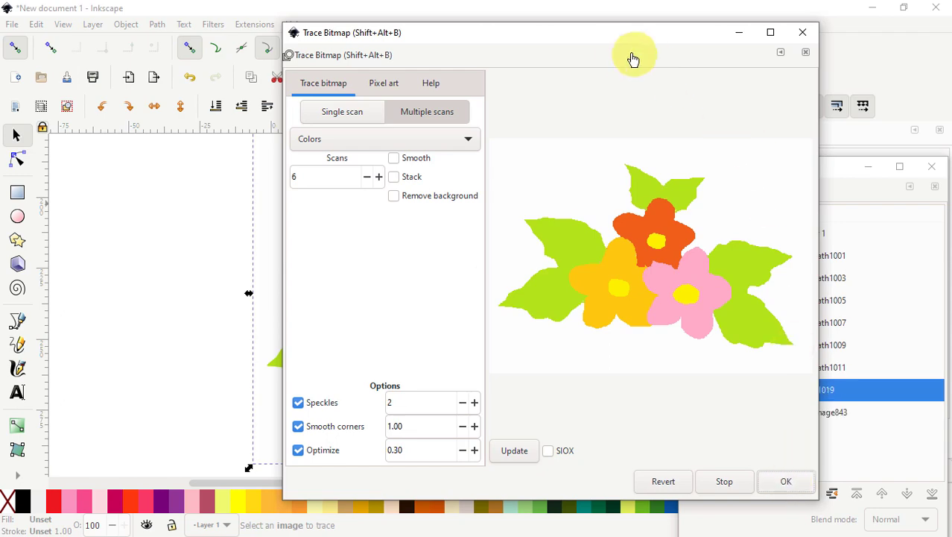
Clear the Trace Bitmap dialog off the canvas and move the coloured trace left of the original image, to about X -150, Y 170 mm
{"action": "left_click_drag", "start_coordinate": [625, 46], "coordinate": [0, 68]}
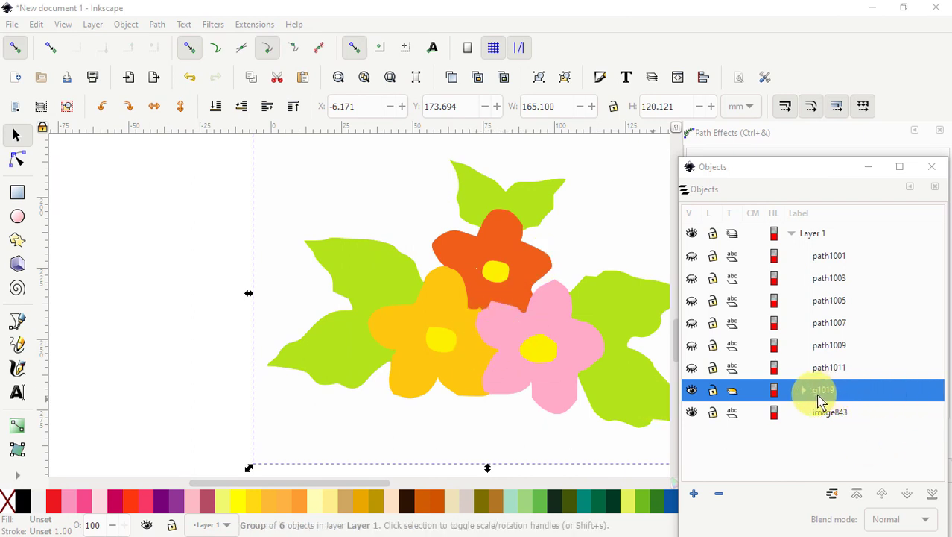
{"action": "mouse_move", "coordinate": [511, 325]}
{"action": "left_mouse_down"}
{"action": "mouse_move", "coordinate": [295, 304]}
{"action": "mouse_move", "coordinate": [197, 279]}
{"action": "mouse_move", "coordinate": [167, 289]}
{"action": "left_mouse_up"}
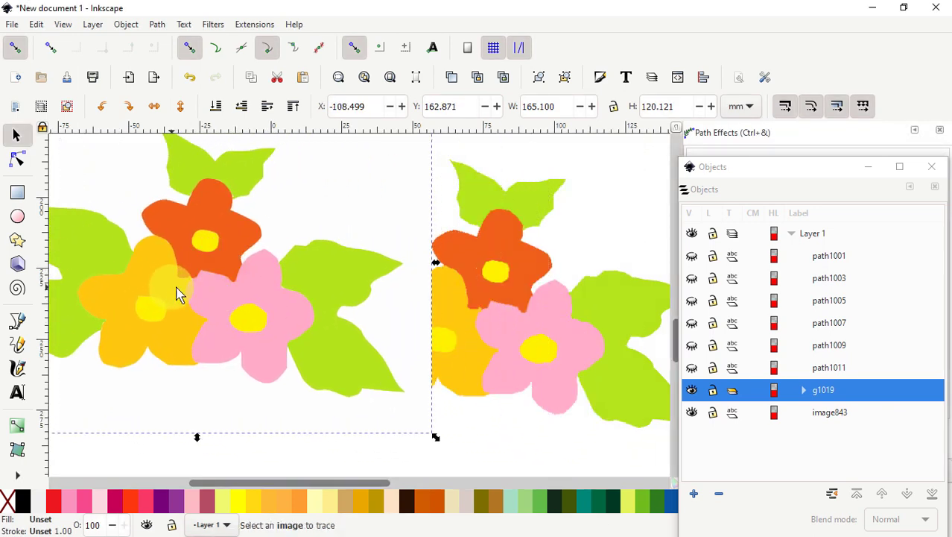
{"action": "left_click_drag", "start_coordinate": [293, 483], "coordinate": [250, 484]}
{"action": "left_click_drag", "start_coordinate": [382, 301], "coordinate": [258, 315]}
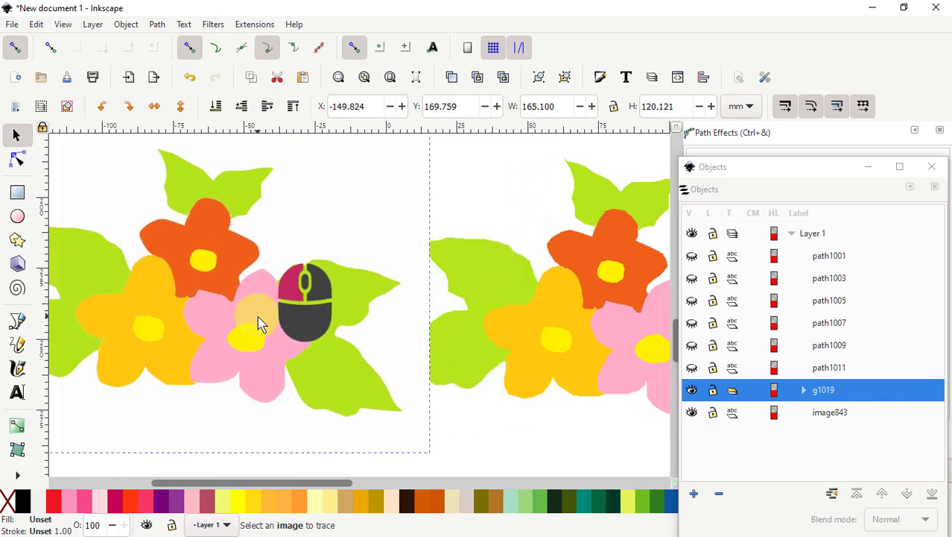
{"action": "scroll", "coordinate": [493, 347], "scroll_direction": "down", "scroll_amount": 1}
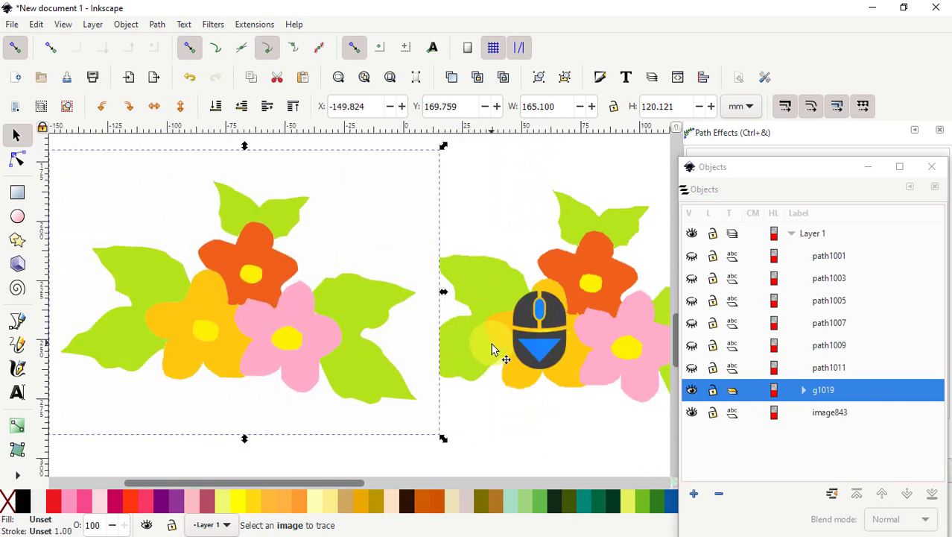
{"action": "scroll", "coordinate": [503, 352], "scroll_direction": "down", "scroll_amount": 1}
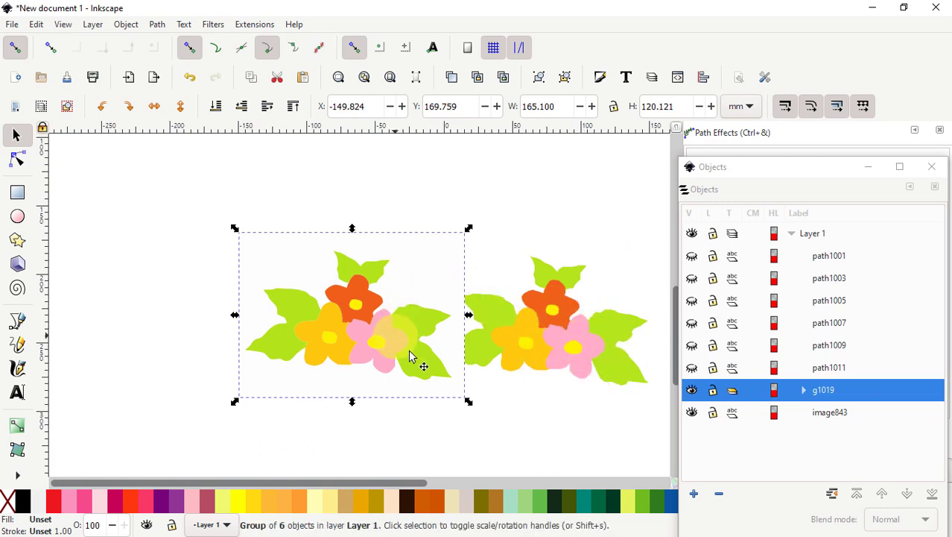
Ungroup the coloured trace into its separate paths and clear the selection
{"action": "left_click", "coordinate": [129, 25]}
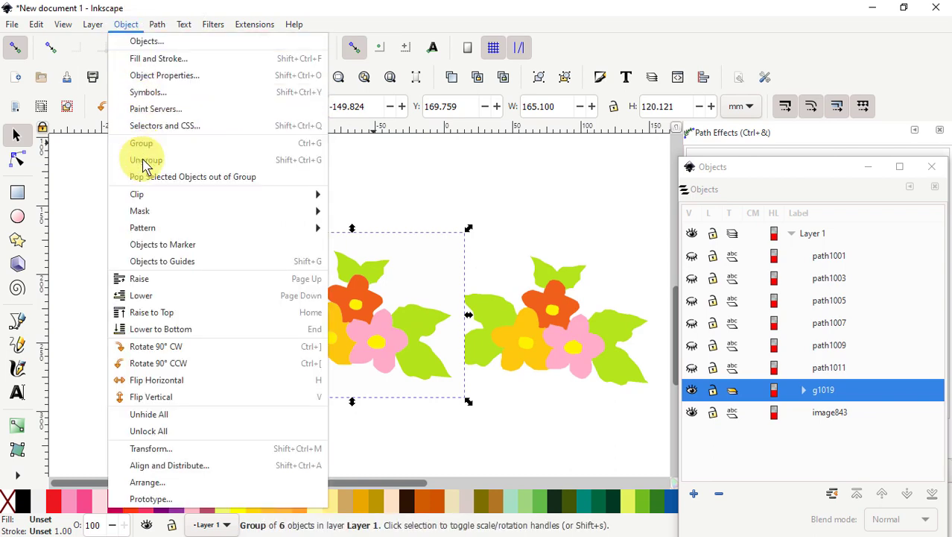
{"action": "left_click", "coordinate": [140, 159]}
{"action": "left_click", "coordinate": [424, 436]}
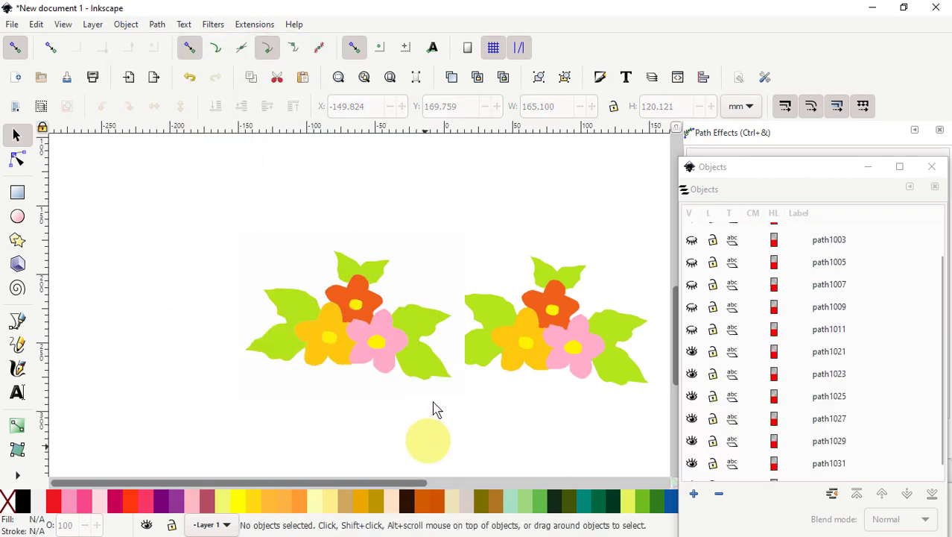
Pull the white background piece away from the coloured trace and delete it, keeping the Trace Bitmap dialog off the canvas
{"action": "left_click_drag", "start_coordinate": [433, 271], "coordinate": [192, 216]}
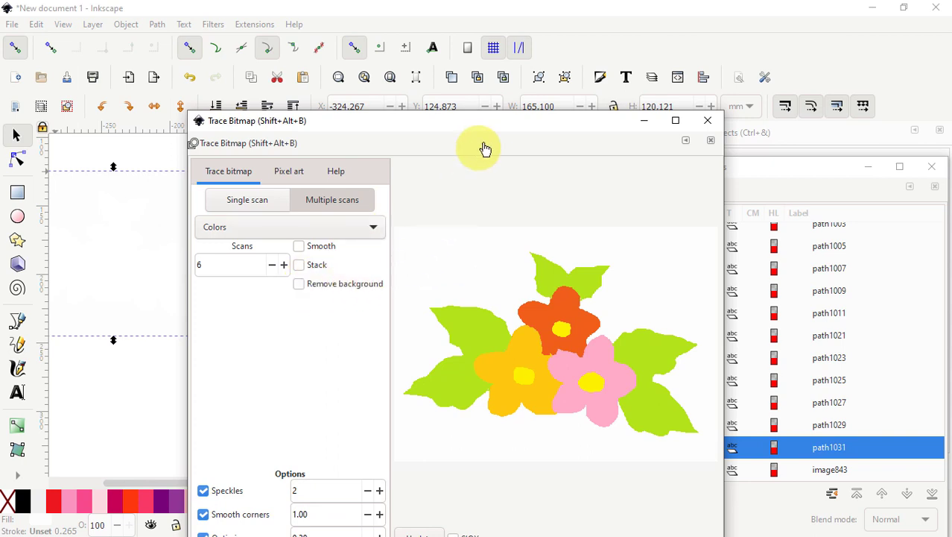
{"action": "mouse_move", "coordinate": [499, 125]}
{"action": "left_mouse_down"}
{"action": "mouse_move", "coordinate": [429, 137]}
{"action": "mouse_move", "coordinate": [0, 82]}
{"action": "left_mouse_up"}
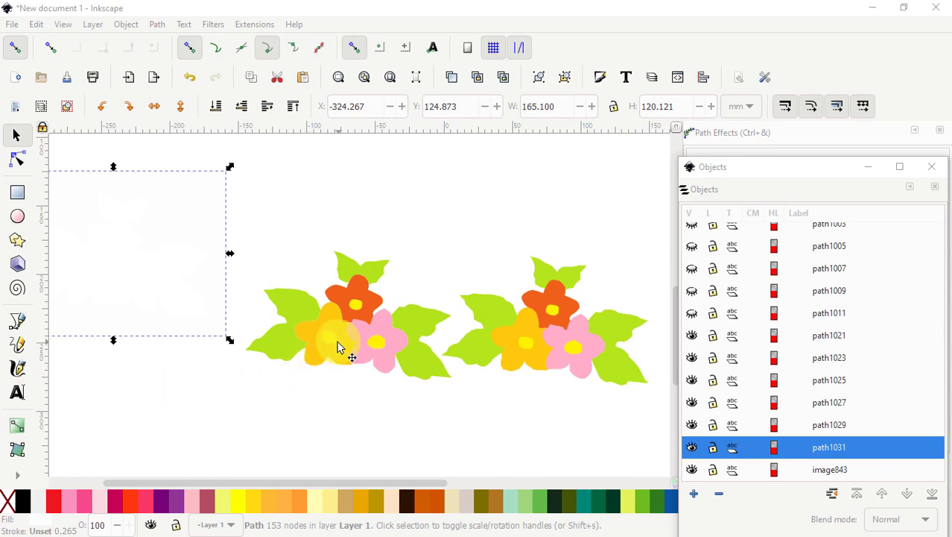
{"action": "right_click", "coordinate": [180, 228]}
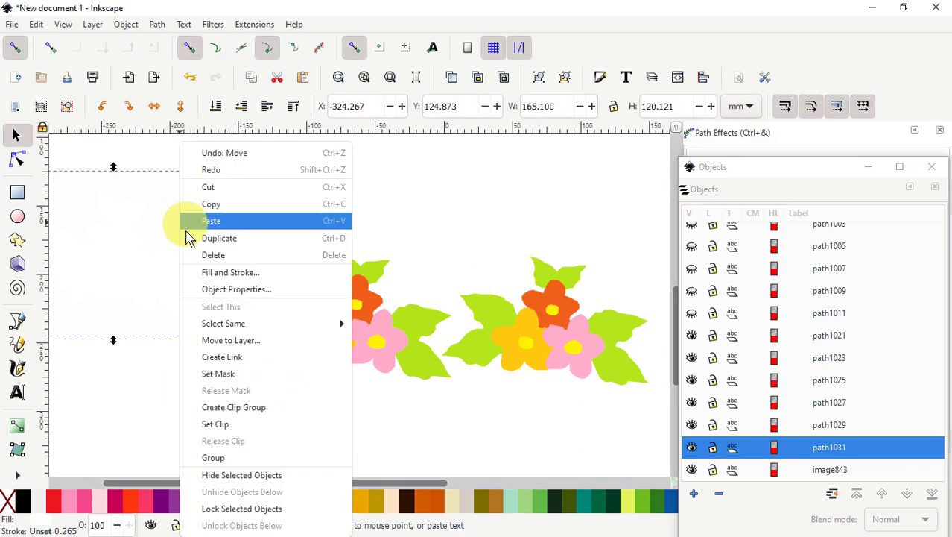
{"action": "left_click", "coordinate": [214, 255]}
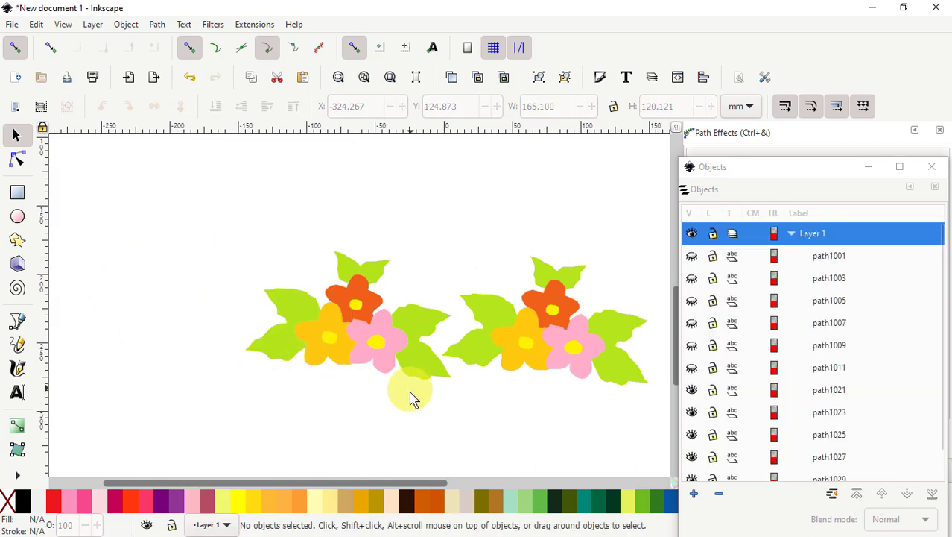
Examine the coloured trace closely and compare it with the original flower image beside it
{"action": "scroll", "coordinate": [365, 393], "scroll_direction": "up", "scroll_amount": 2}
{"action": "scroll", "coordinate": [365, 394], "scroll_direction": "up", "scroll_amount": 1}
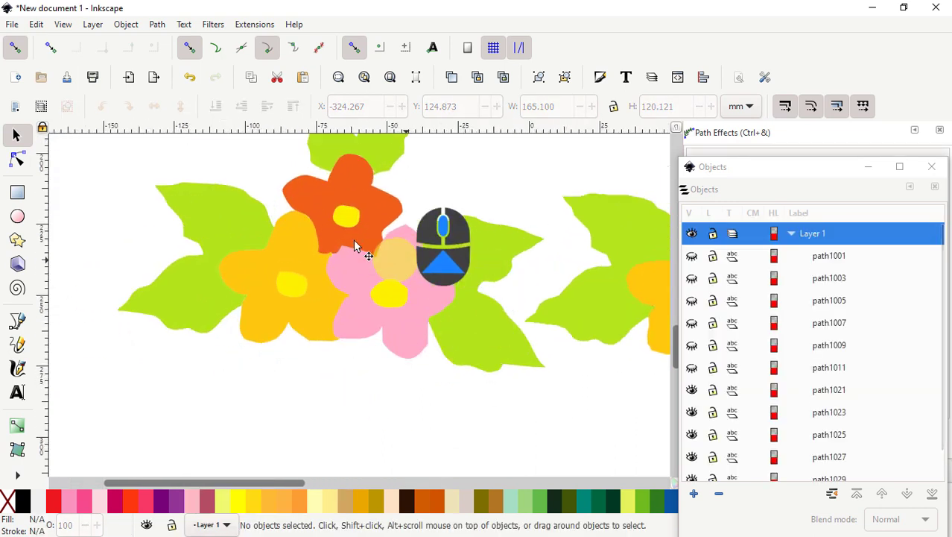
{"action": "left_click_drag", "start_coordinate": [505, 185], "coordinate": [374, 225]}
{"action": "scroll", "coordinate": [380, 233], "scroll_direction": "down", "scroll_amount": 1}
{"action": "scroll", "coordinate": [380, 232], "scroll_direction": "down", "scroll_amount": 1}
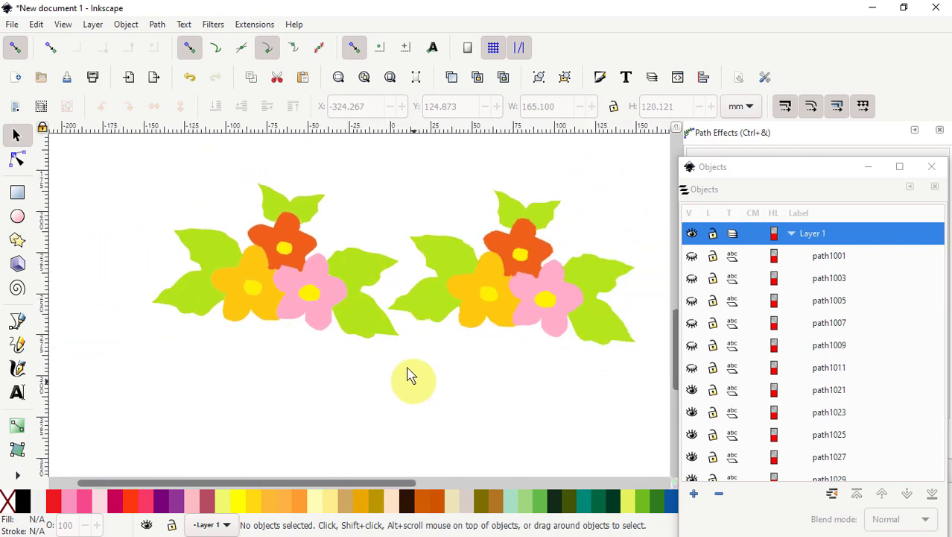